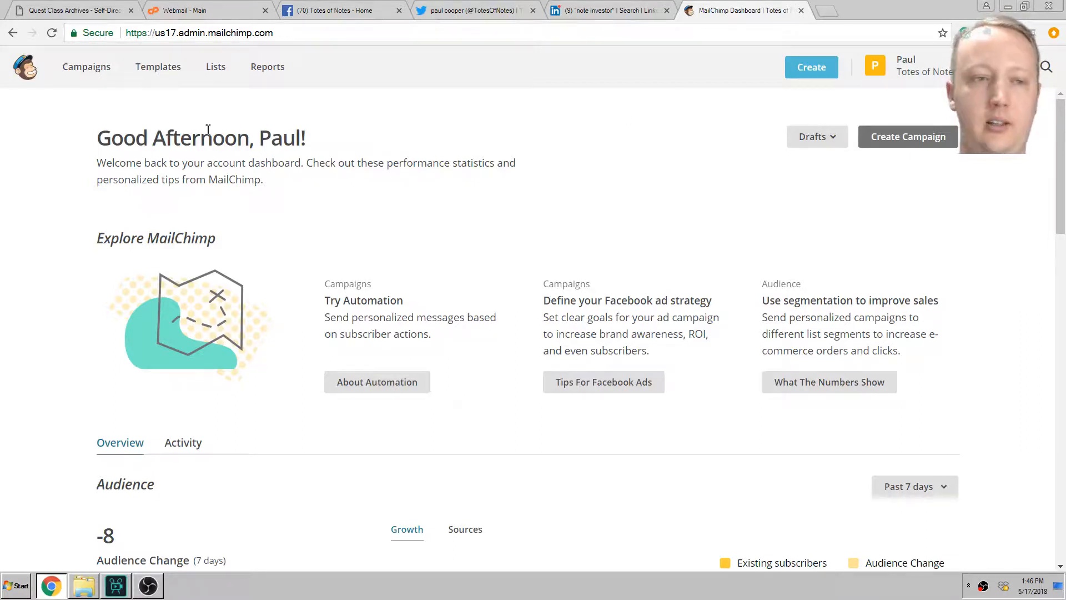
Step: Review the recent Campaigns list, including the two sent May Newsletter 5-8-18 copies
{"action": "left_click", "coordinate": [95, 74]}
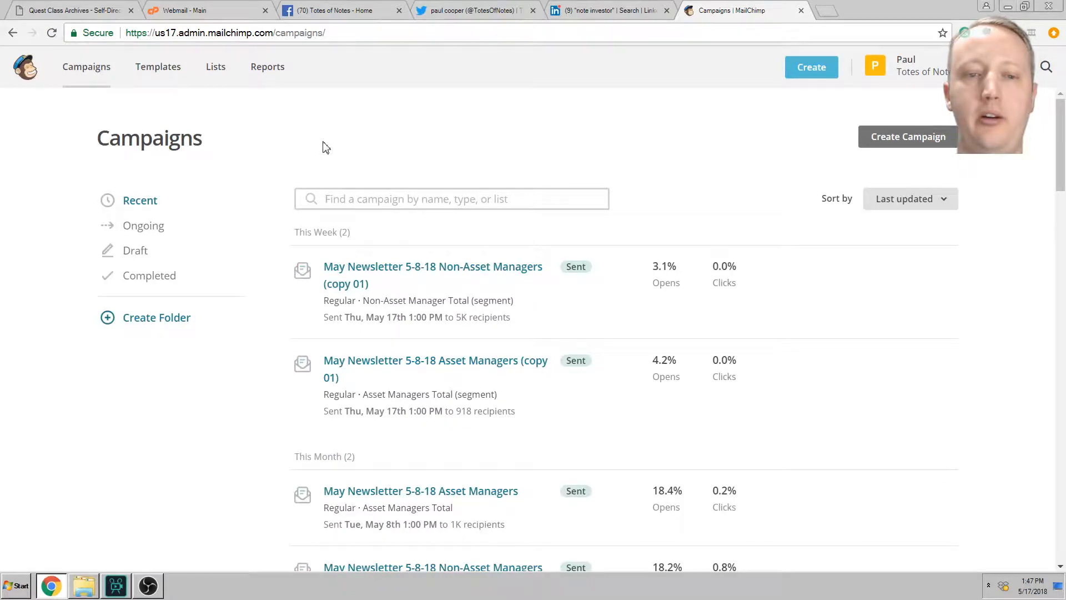
{"action": "scroll", "coordinate": [290, 214], "scroll_direction": "down", "scroll_amount": 2}
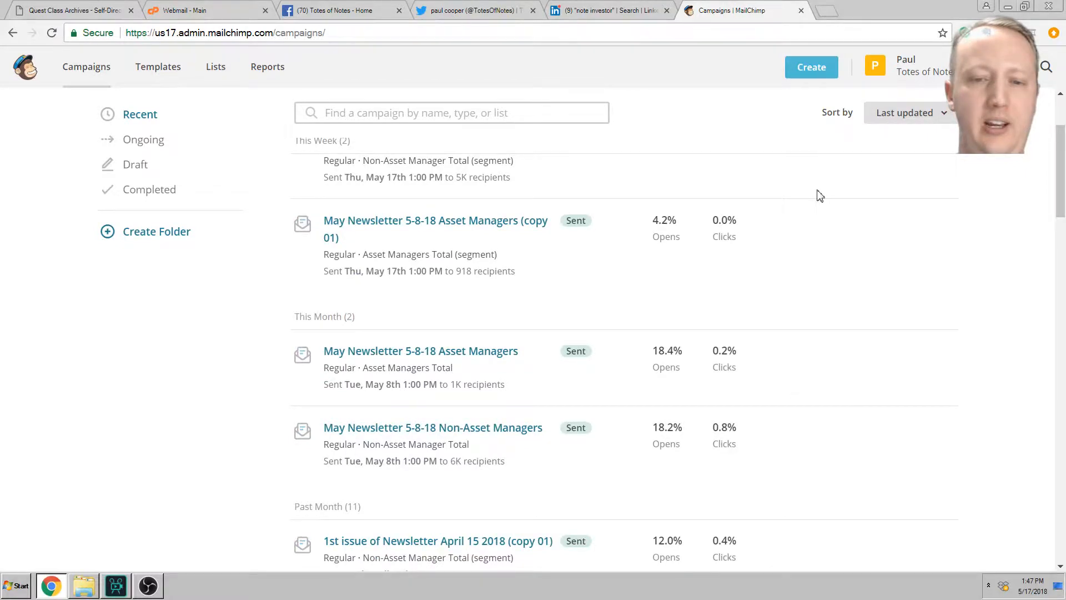
{"action": "scroll", "coordinate": [415, 293], "scroll_direction": "up", "scroll_amount": 2}
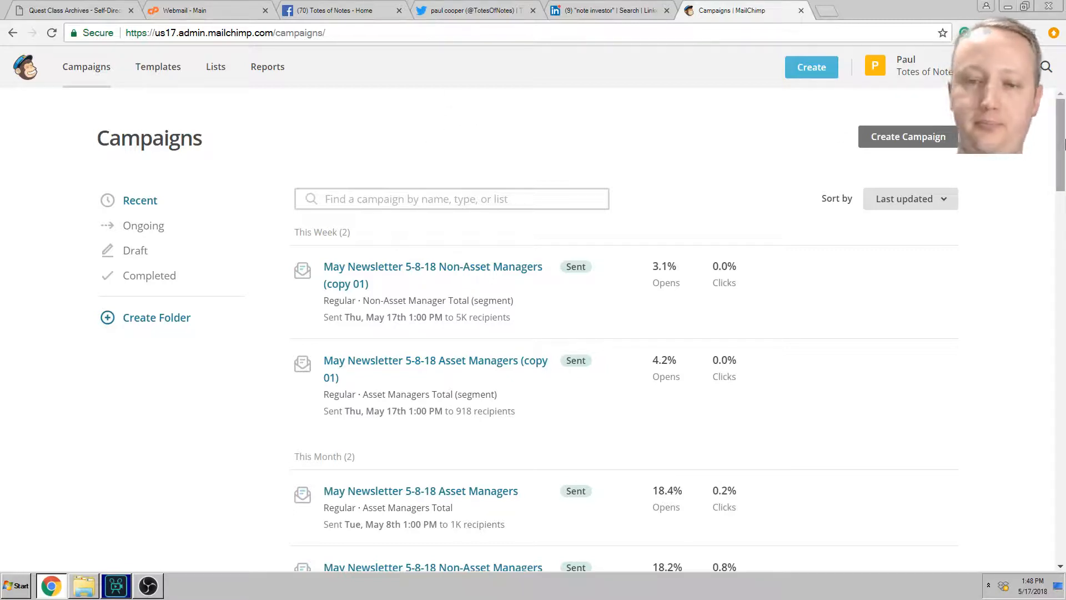
{"action": "mouse_move", "coordinate": [1064, 137]}
{"action": "left_mouse_down"}
{"action": "mouse_move", "coordinate": [1064, 153]}
{"action": "mouse_move", "coordinate": [1064, 135]}
{"action": "left_mouse_up"}
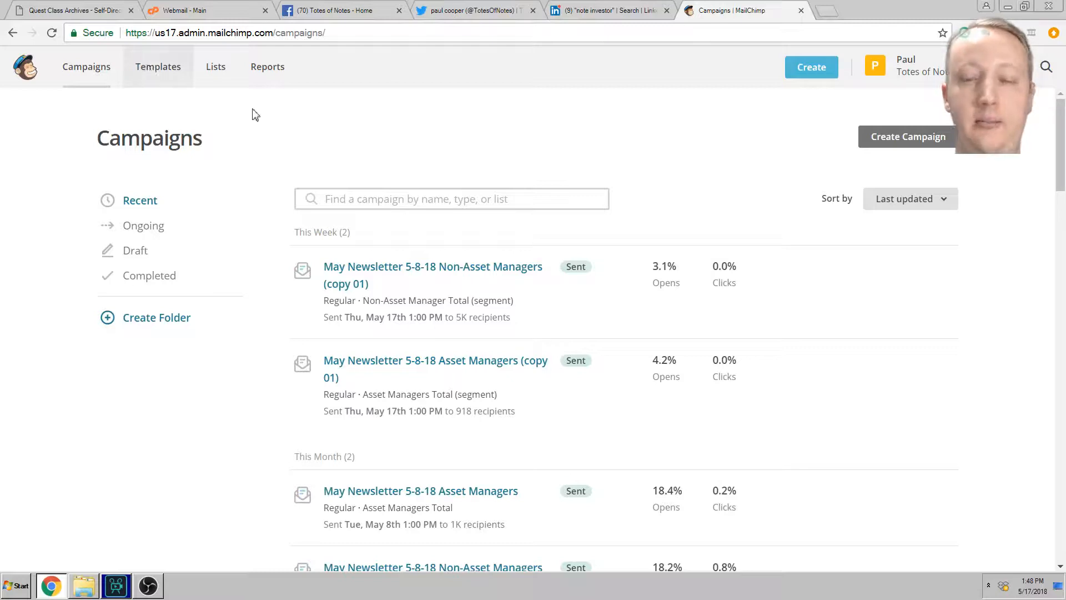
Step: Scroll the 11 saved templates, from Newsletter May 2018 Issue down to St. Patricks and Untitled
{"action": "left_click", "coordinate": [163, 66]}
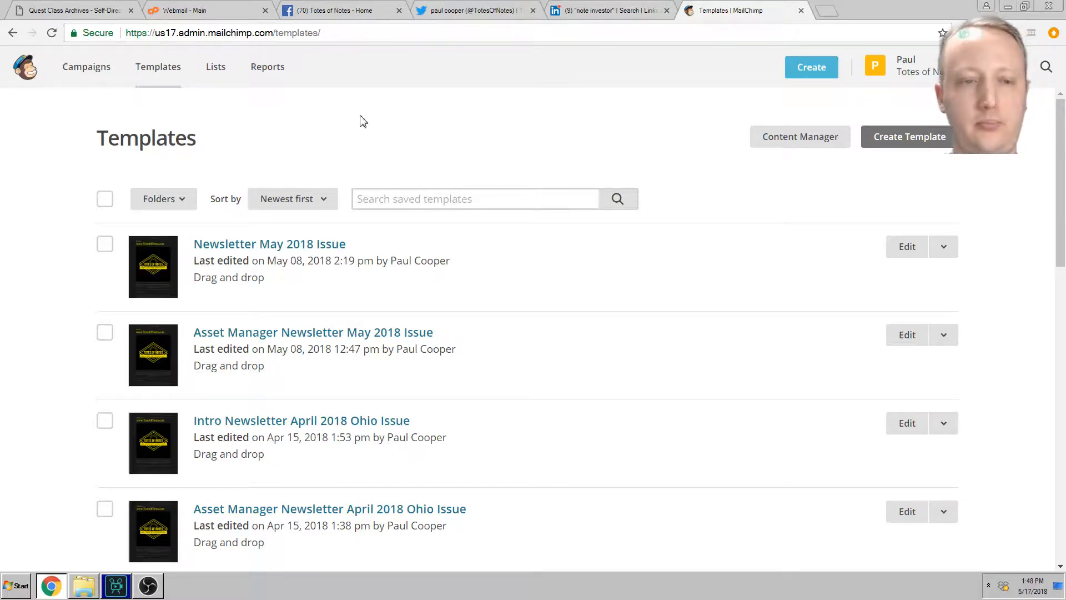
{"action": "scroll", "coordinate": [384, 104], "scroll_direction": "down", "scroll_amount": 5}
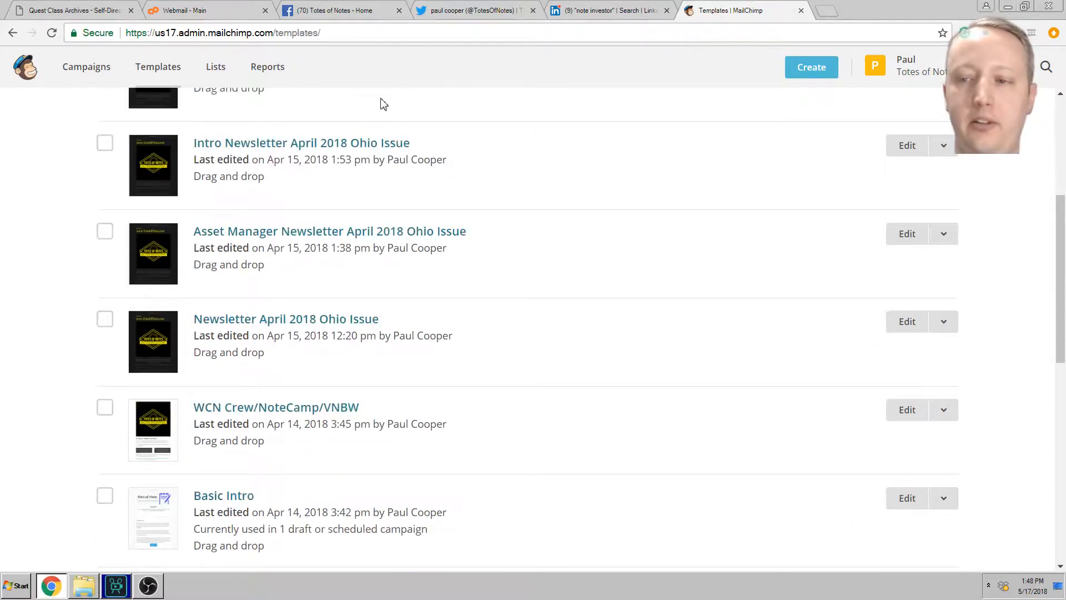
{"action": "scroll", "coordinate": [383, 104], "scroll_direction": "down", "scroll_amount": 3}
{"action": "scroll", "coordinate": [440, 105], "scroll_direction": "down", "scroll_amount": 6}
{"action": "scroll", "coordinate": [470, 117], "scroll_direction": "down", "scroll_amount": 2}
{"action": "scroll", "coordinate": [468, 170], "scroll_direction": "up", "scroll_amount": 5}
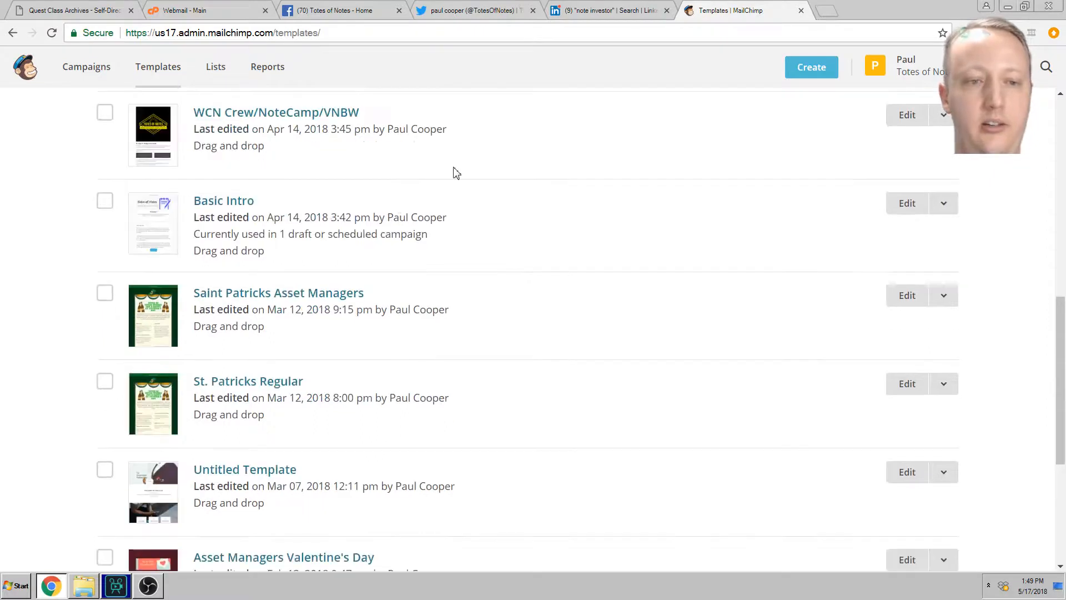
Step: Open Basic Intro, accept the draft-campaign warning, and scroll its Totes of Notes content
{"action": "left_click", "coordinate": [230, 206]}
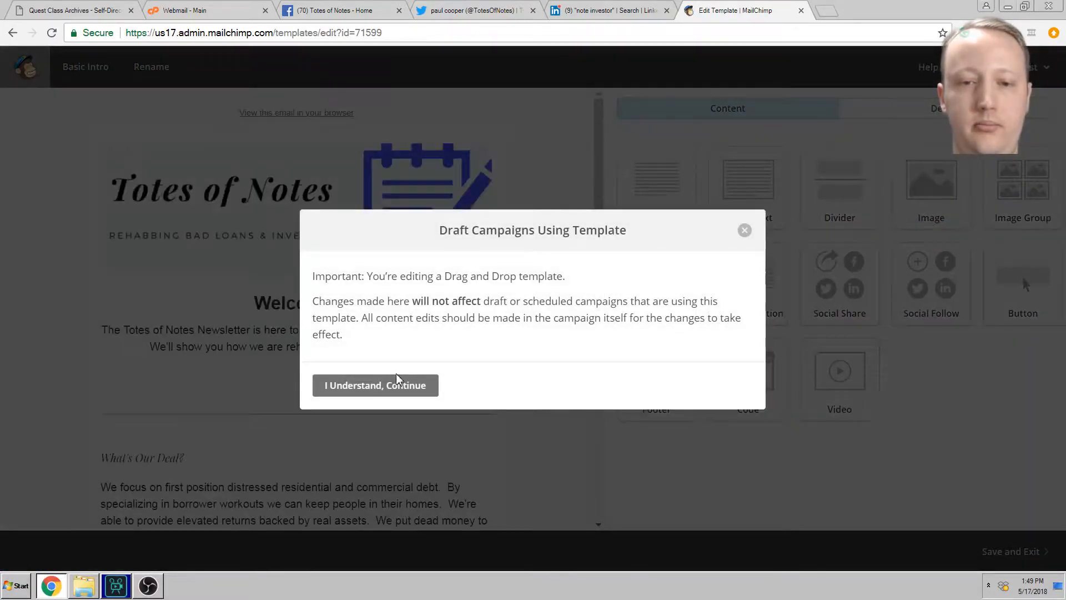
{"action": "left_click", "coordinate": [397, 381]}
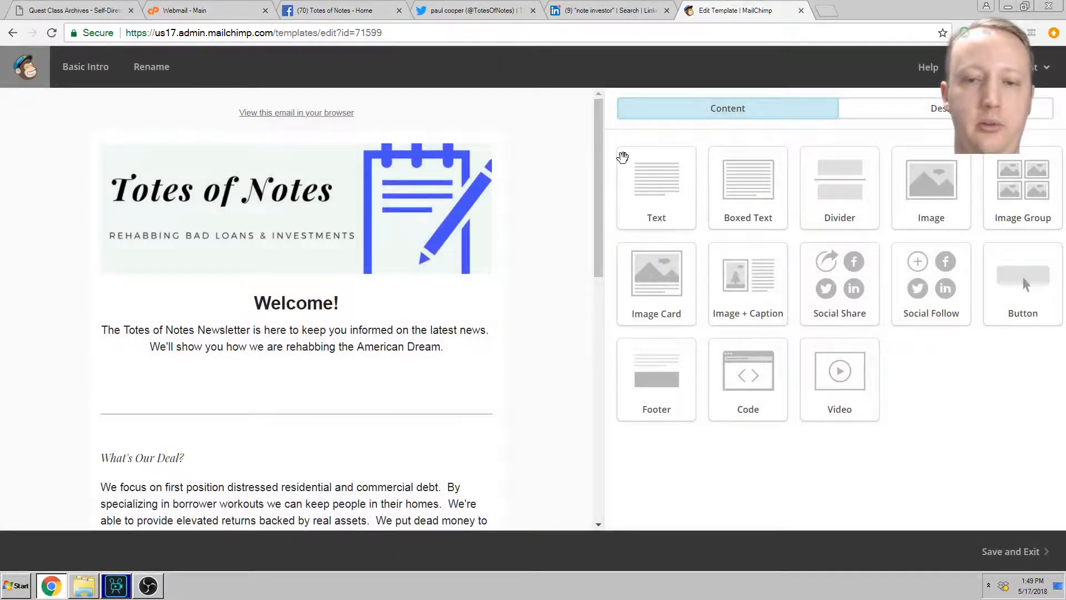
{"action": "left_click_drag", "start_coordinate": [597, 132], "coordinate": [597, 133]}
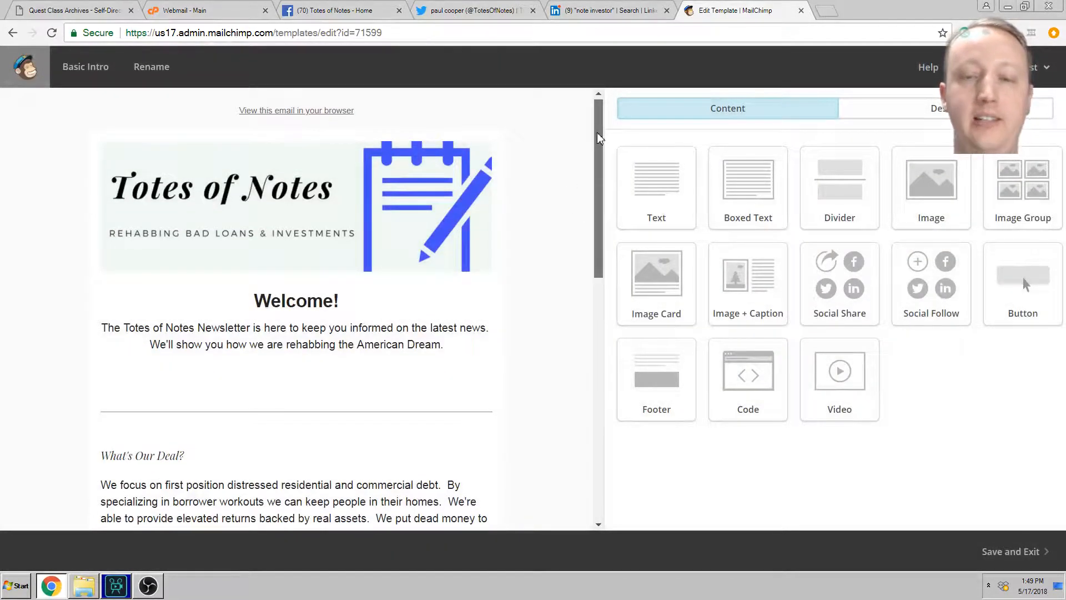
{"action": "mouse_move", "coordinate": [416, 208]}
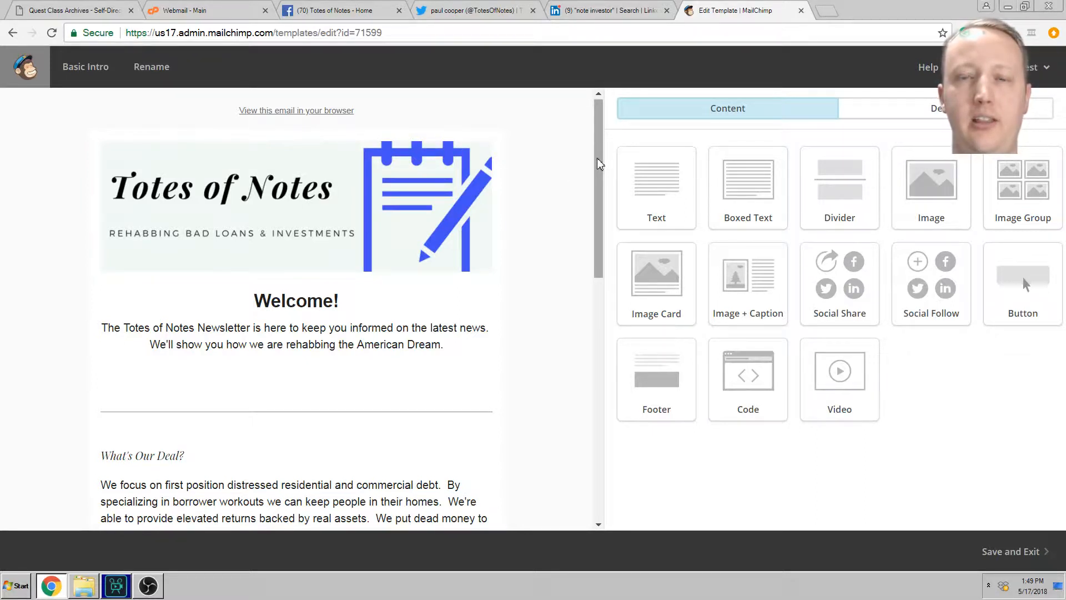
{"action": "left_click_drag", "start_coordinate": [598, 159], "coordinate": [595, 153]}
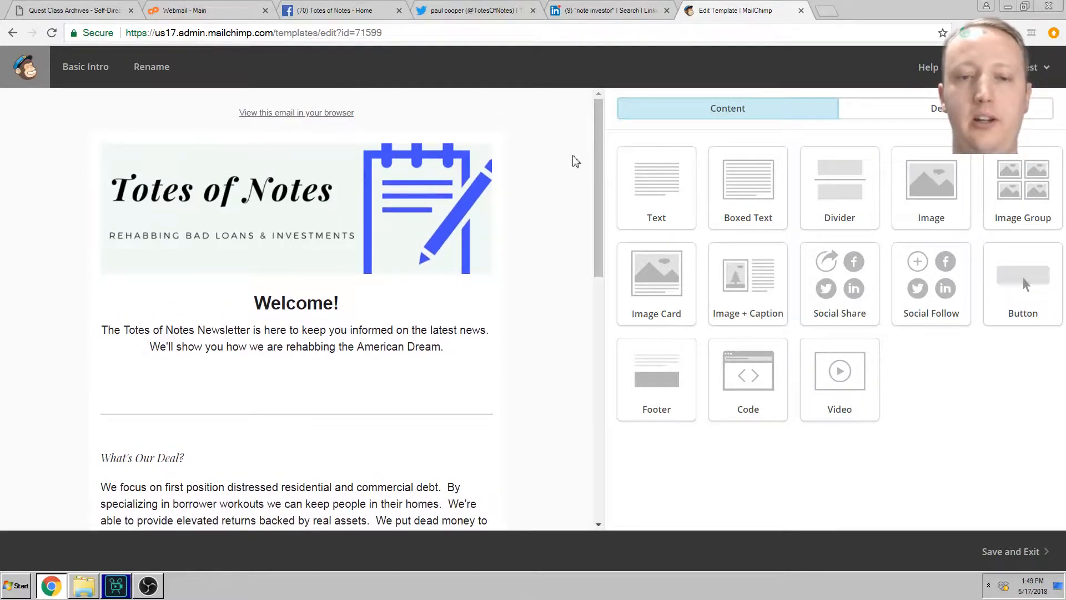
{"action": "left_click_drag", "start_coordinate": [597, 147], "coordinate": [598, 165]}
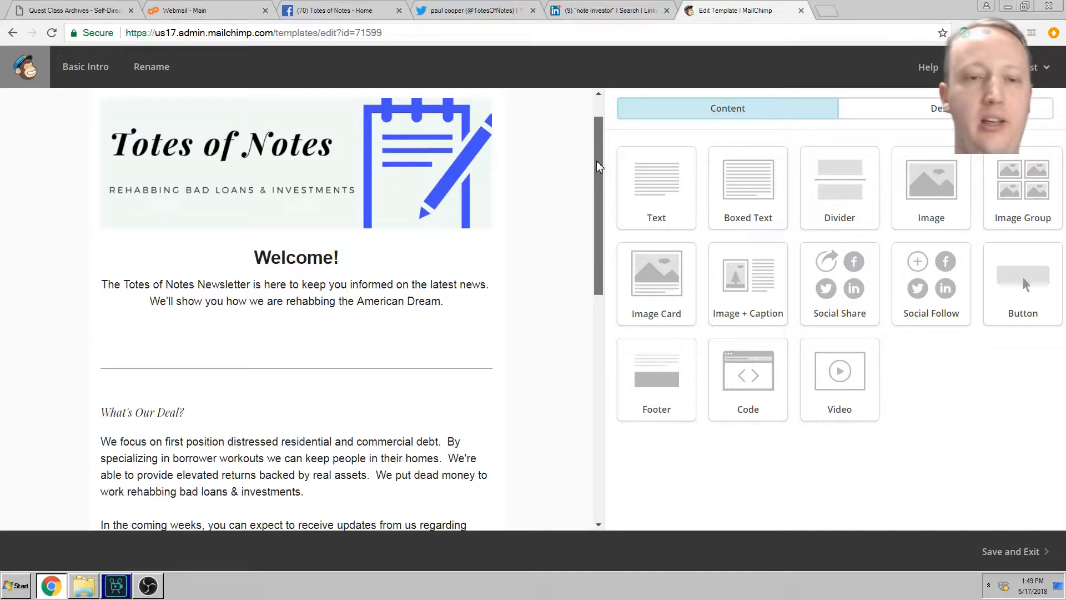
{"action": "left_click_drag", "start_coordinate": [599, 161], "coordinate": [598, 99]}
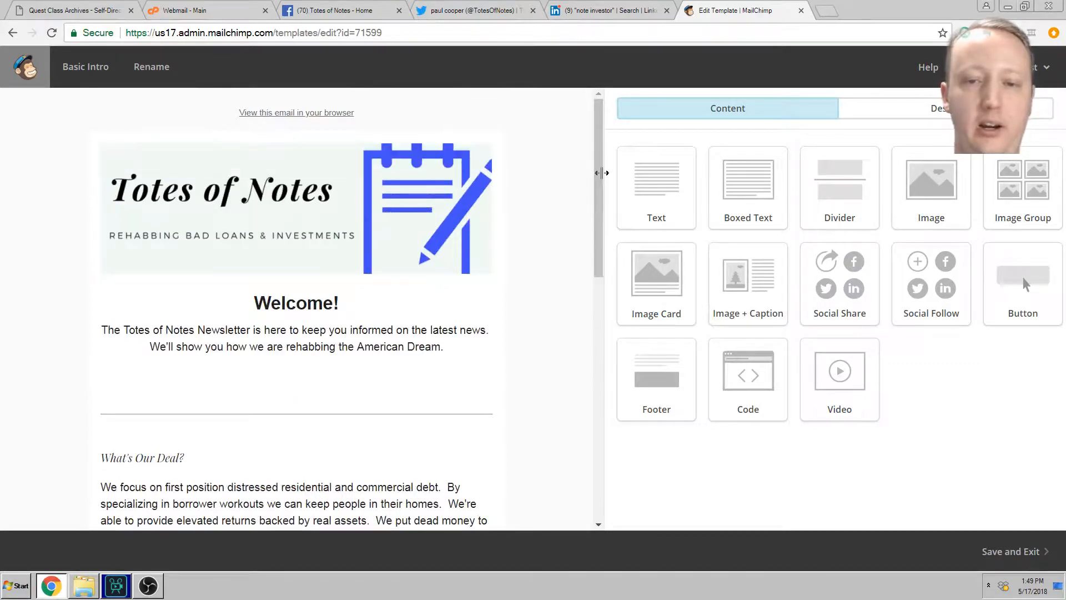
{"action": "left_click_drag", "start_coordinate": [602, 172], "coordinate": [592, 186]}
{"action": "scroll", "coordinate": [593, 350], "scroll_direction": "down", "scroll_amount": 3}
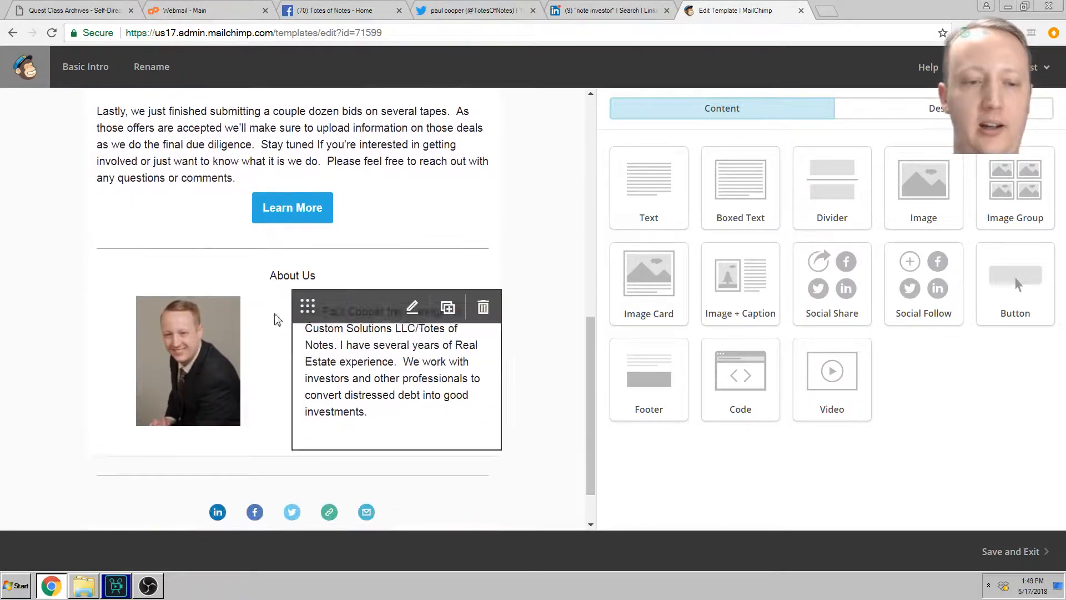
{"action": "left_click_drag", "start_coordinate": [593, 357], "coordinate": [591, 392]}
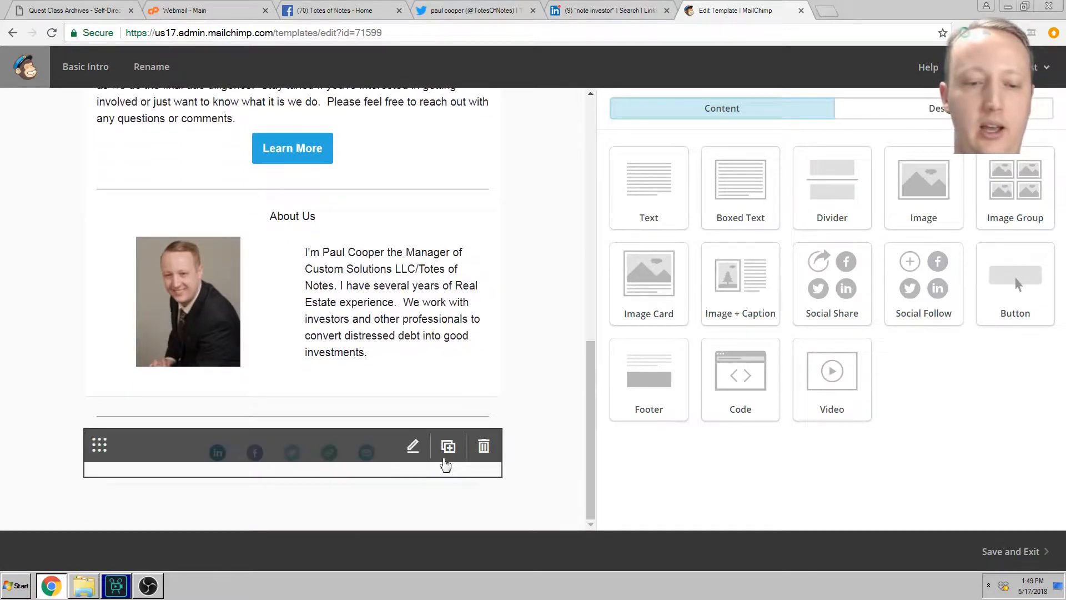
{"action": "left_click_drag", "start_coordinate": [590, 408], "coordinate": [572, 148]}
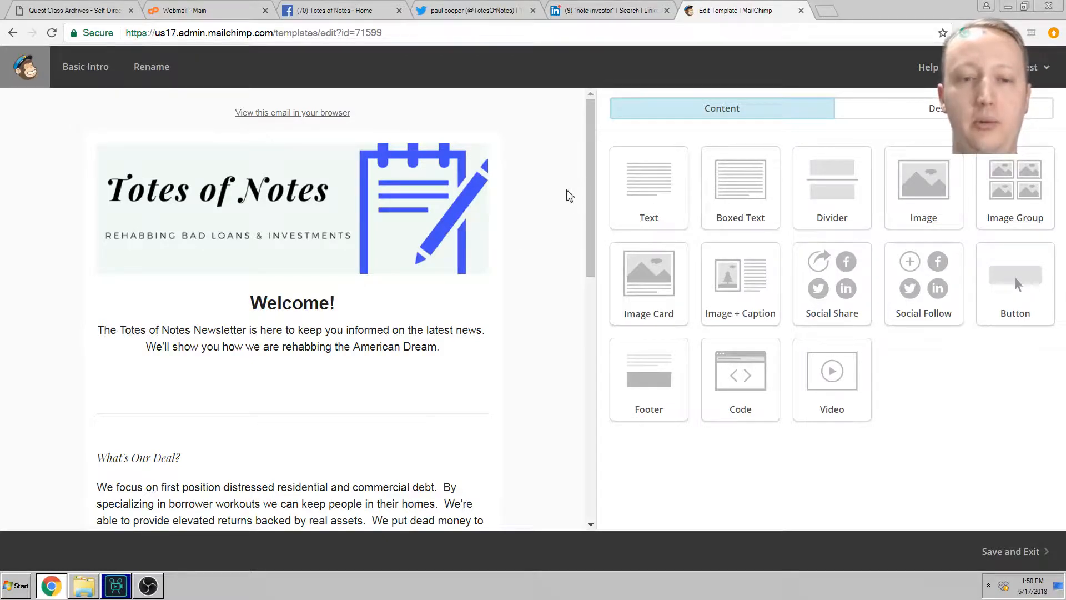
Step: Widen the email preview pane and recheck the welcome email
{"action": "left_click_drag", "start_coordinate": [597, 203], "coordinate": [733, 207]}
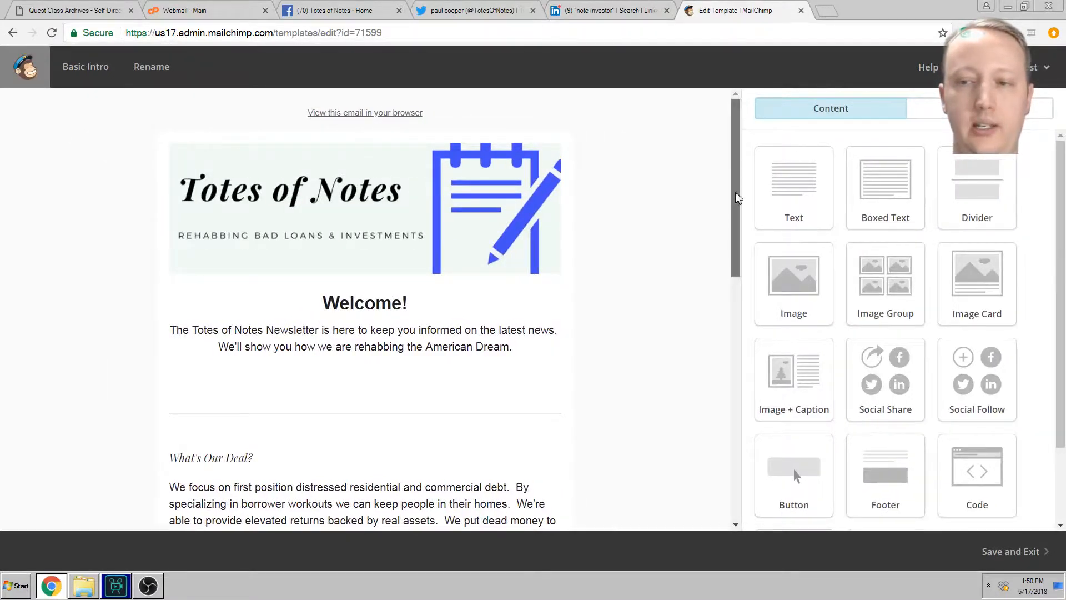
{"action": "scroll", "coordinate": [725, 170], "scroll_direction": "down", "scroll_amount": 10}
{"action": "scroll", "coordinate": [725, 170], "scroll_direction": "up", "scroll_amount": 9}
{"action": "left_click_drag", "start_coordinate": [723, 166], "coordinate": [717, 132]}
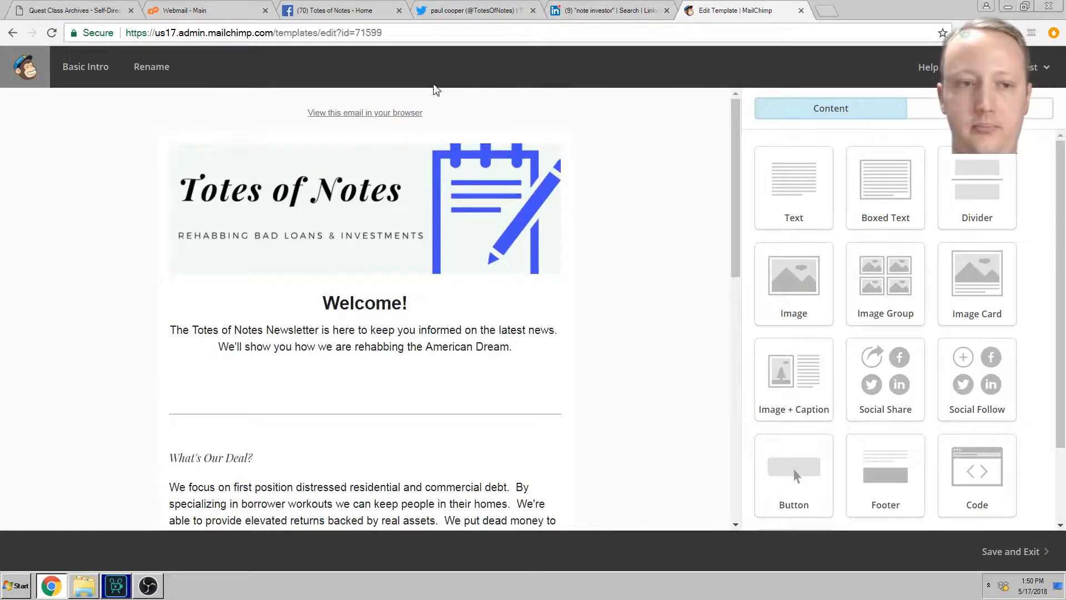
Step: Save and exit Basic Intro, then browse the Featured, E-commerce and Events themes
{"action": "left_click", "coordinate": [1011, 552]}
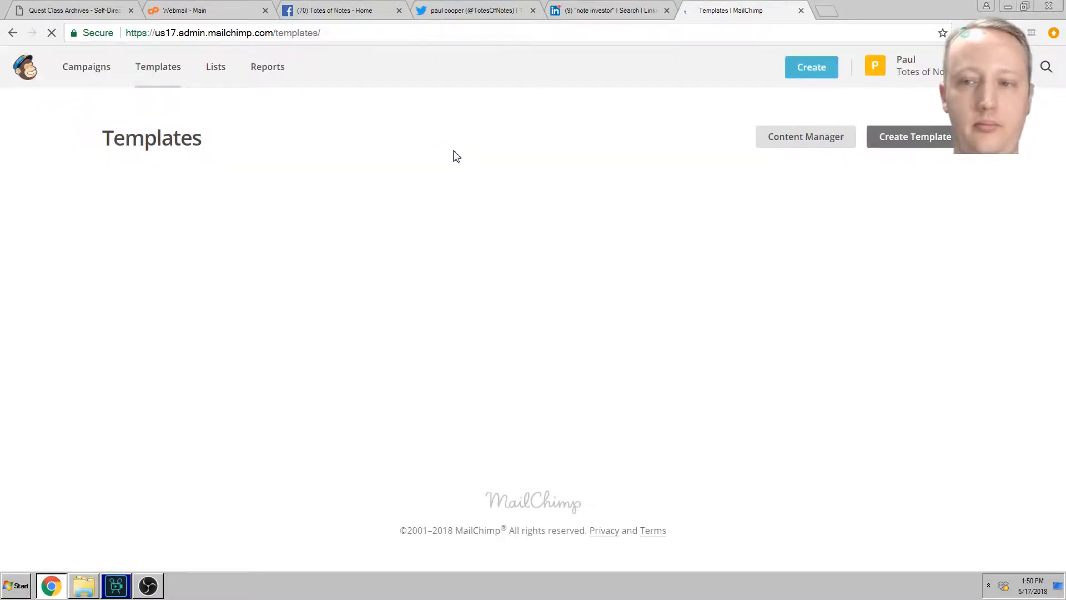
{"action": "left_click", "coordinate": [913, 138]}
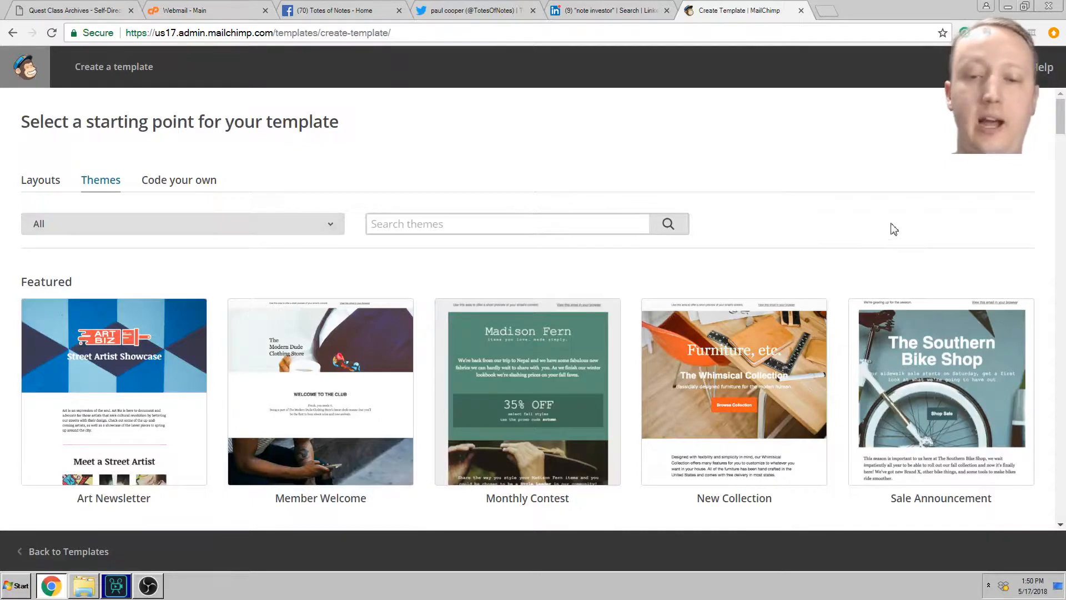
{"action": "scroll", "coordinate": [885, 229], "scroll_direction": "down", "scroll_amount": 2}
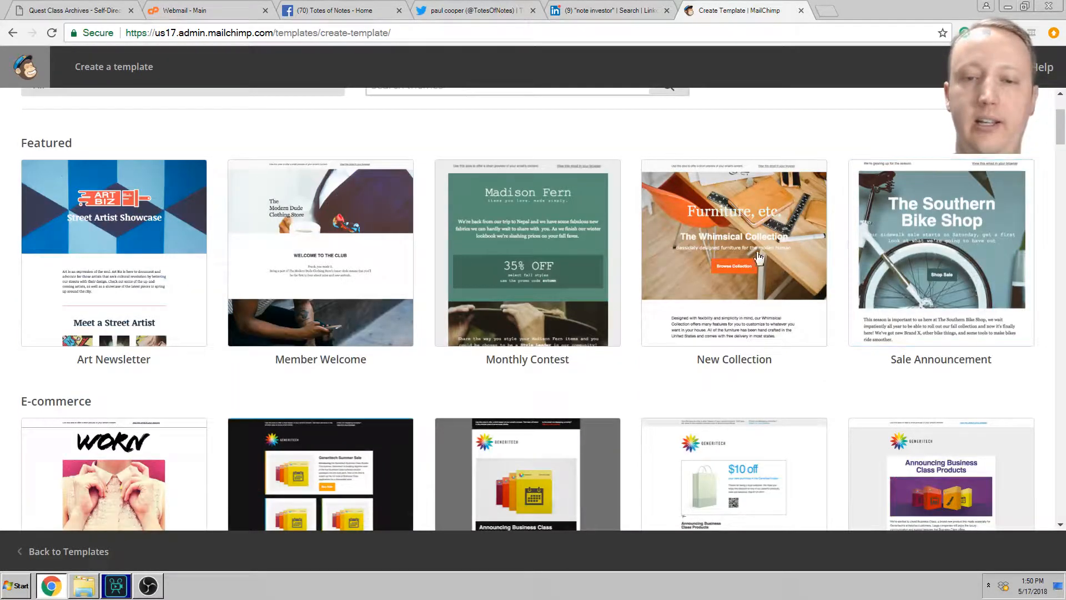
{"action": "mouse_move", "coordinate": [747, 252]}
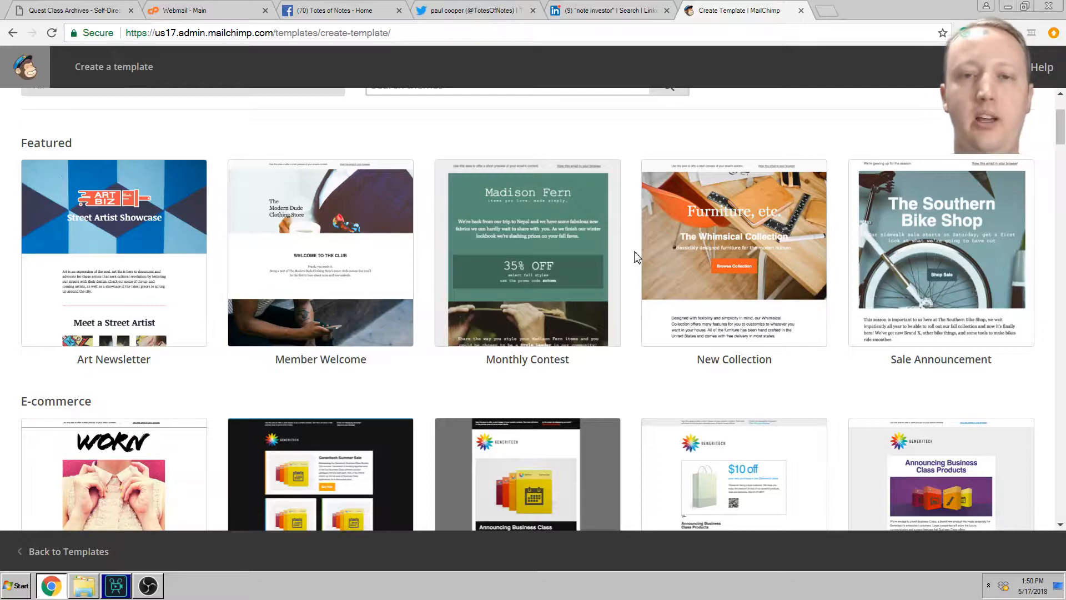
{"action": "scroll", "coordinate": [637, 257], "scroll_direction": "down", "scroll_amount": 2}
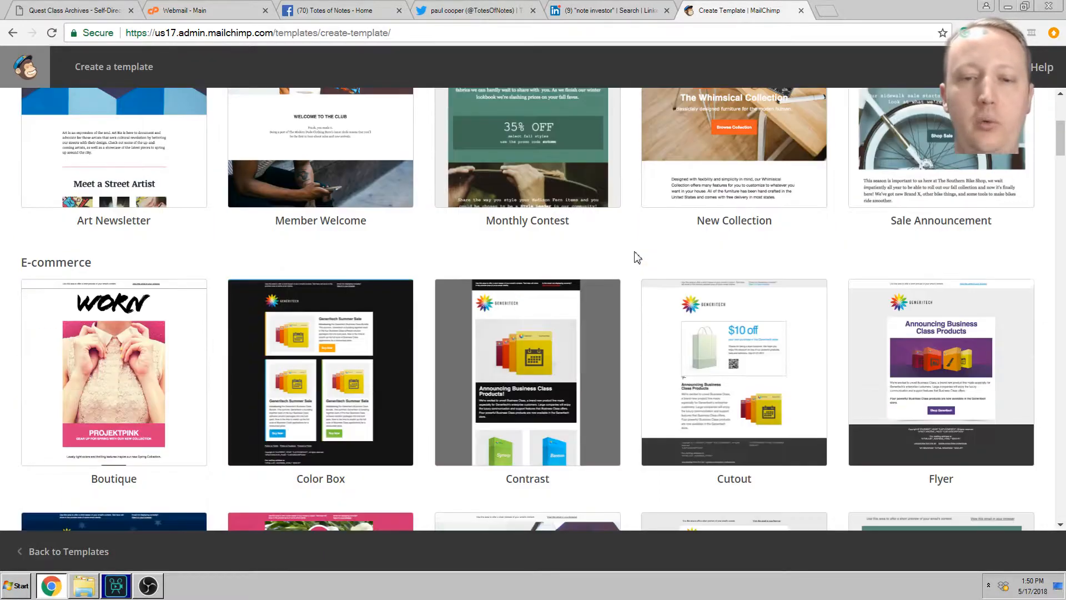
{"action": "scroll", "coordinate": [637, 257], "scroll_direction": "down", "scroll_amount": 6}
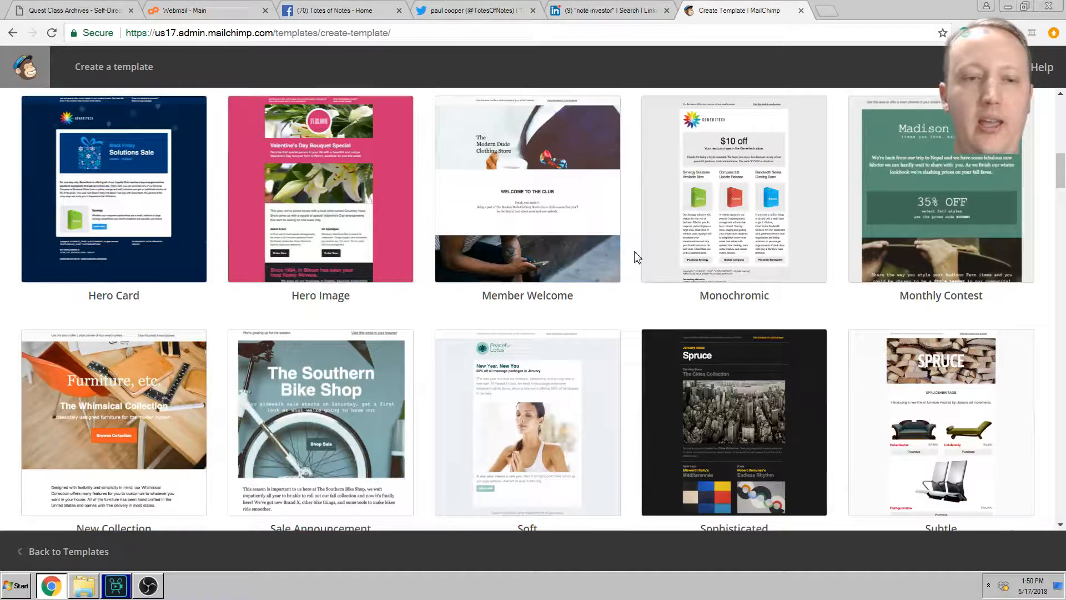
{"action": "scroll", "coordinate": [637, 258], "scroll_direction": "down", "scroll_amount": 3}
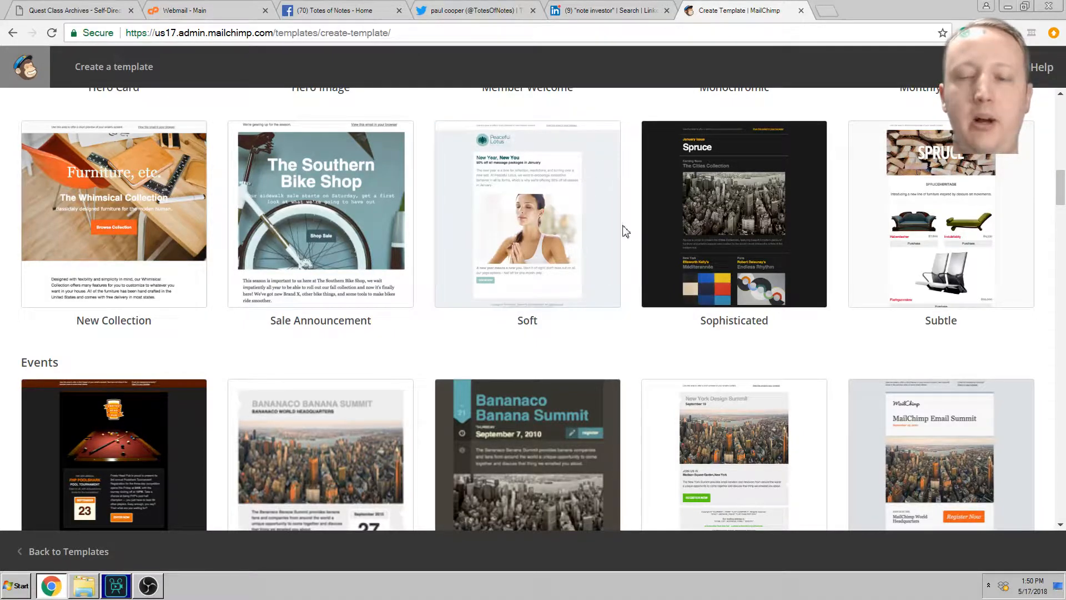
{"action": "left_click", "coordinate": [793, 214]}
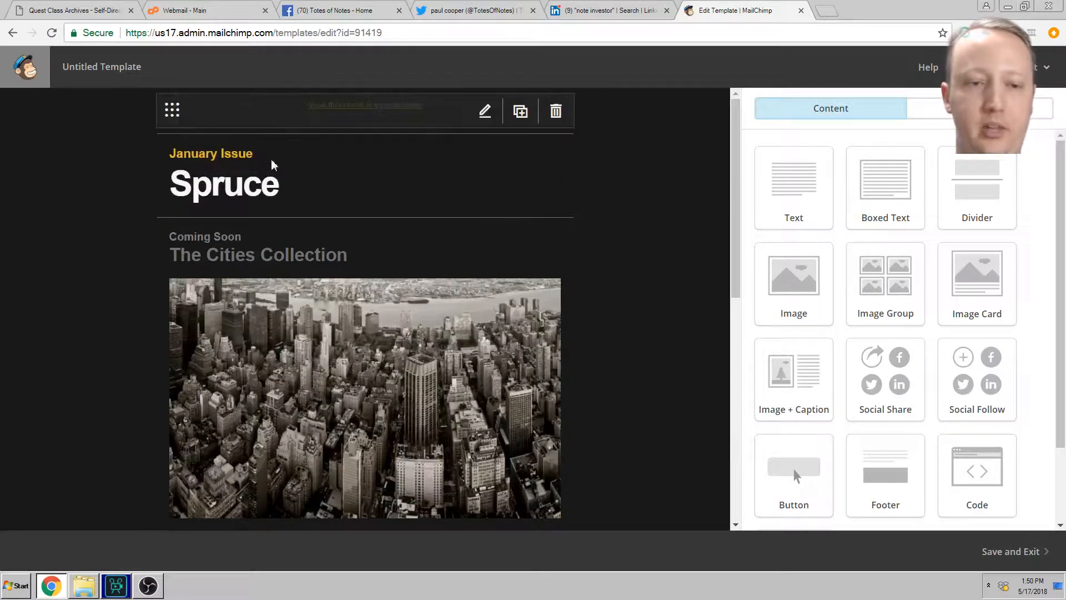
{"action": "scroll", "coordinate": [624, 277], "scroll_direction": "down", "scroll_amount": 4}
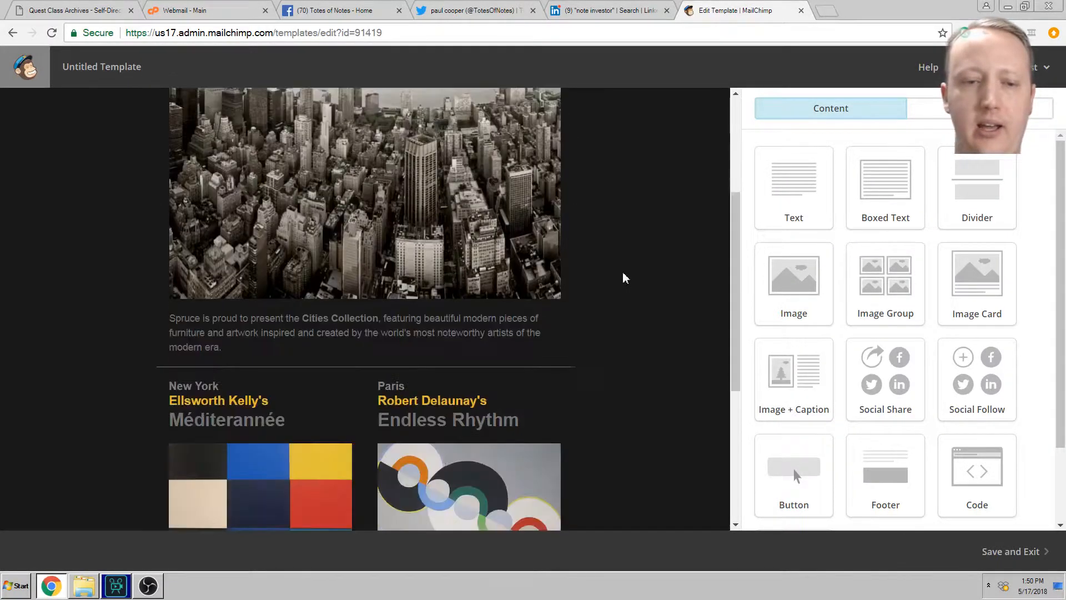
{"action": "scroll", "coordinate": [625, 278], "scroll_direction": "down", "scroll_amount": 5}
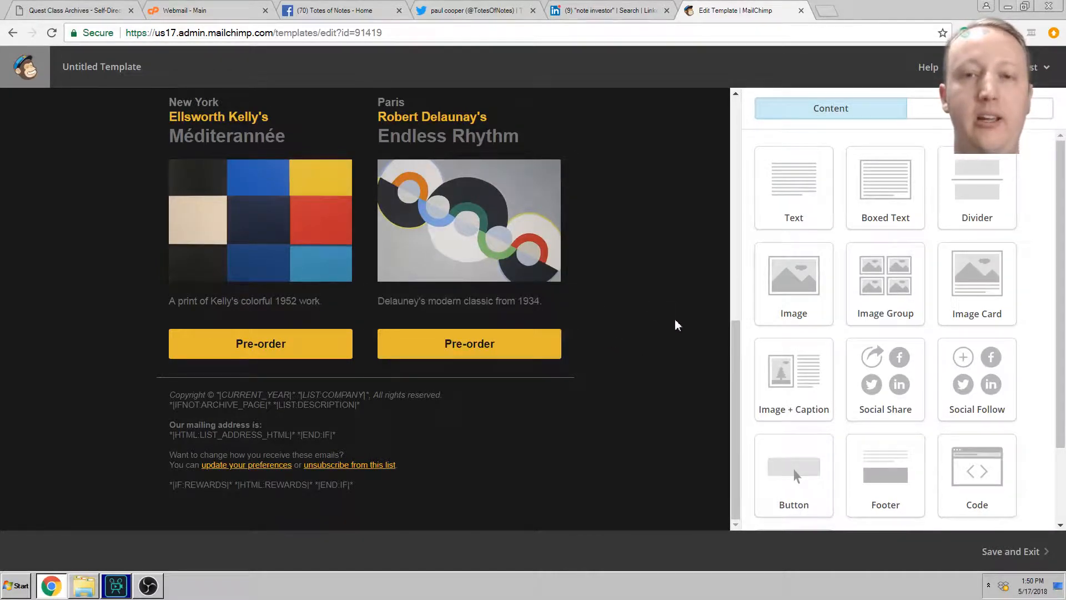
{"action": "scroll", "coordinate": [654, 335], "scroll_direction": "up", "scroll_amount": 10}
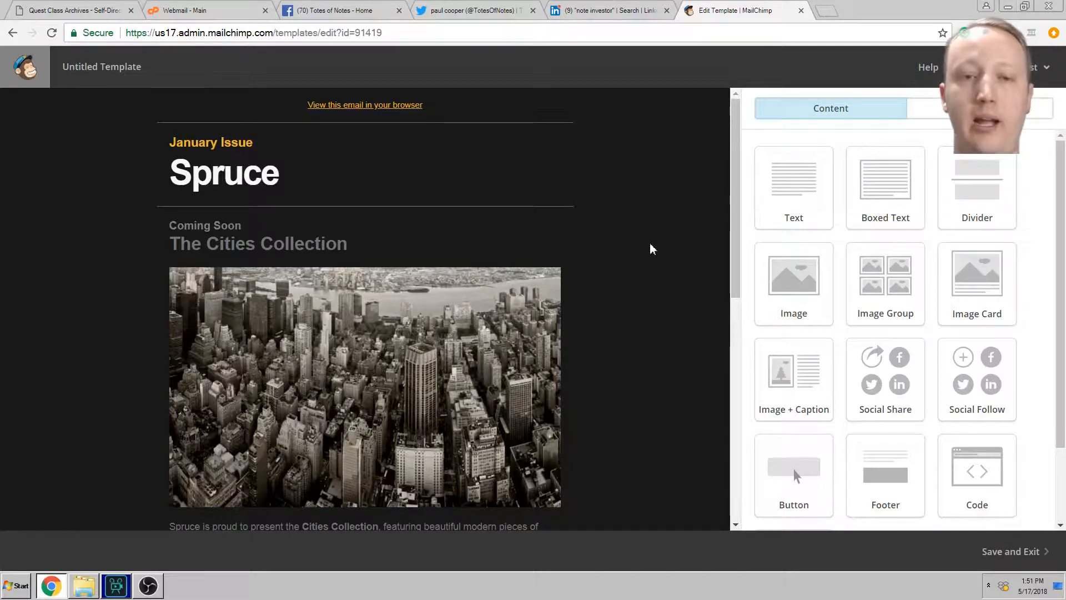
{"action": "mouse_move", "coordinate": [424, 348]}
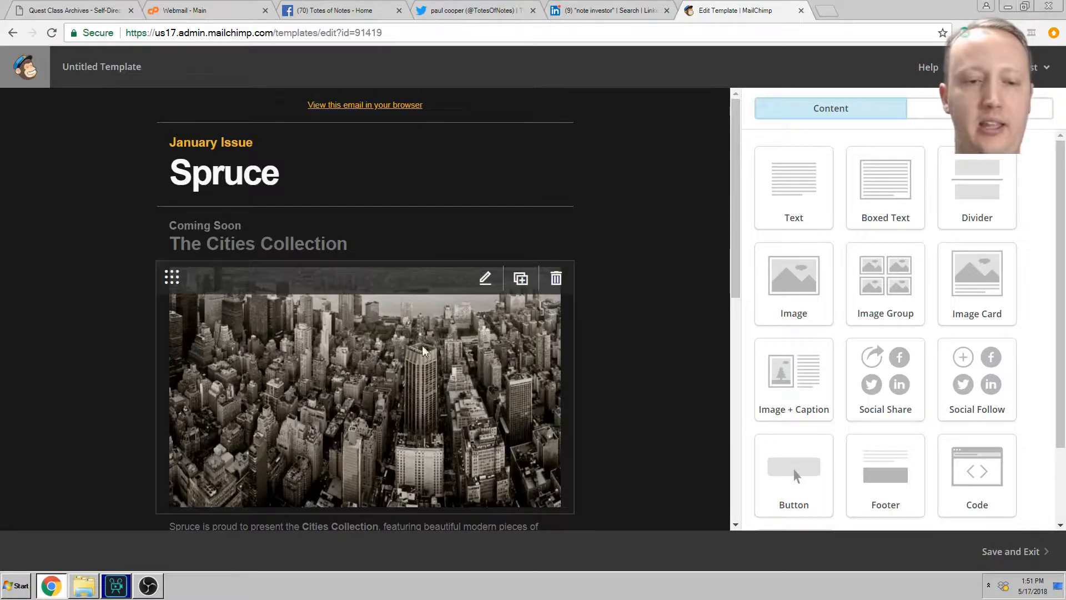
{"action": "scroll", "coordinate": [590, 305], "scroll_direction": "down", "scroll_amount": 4}
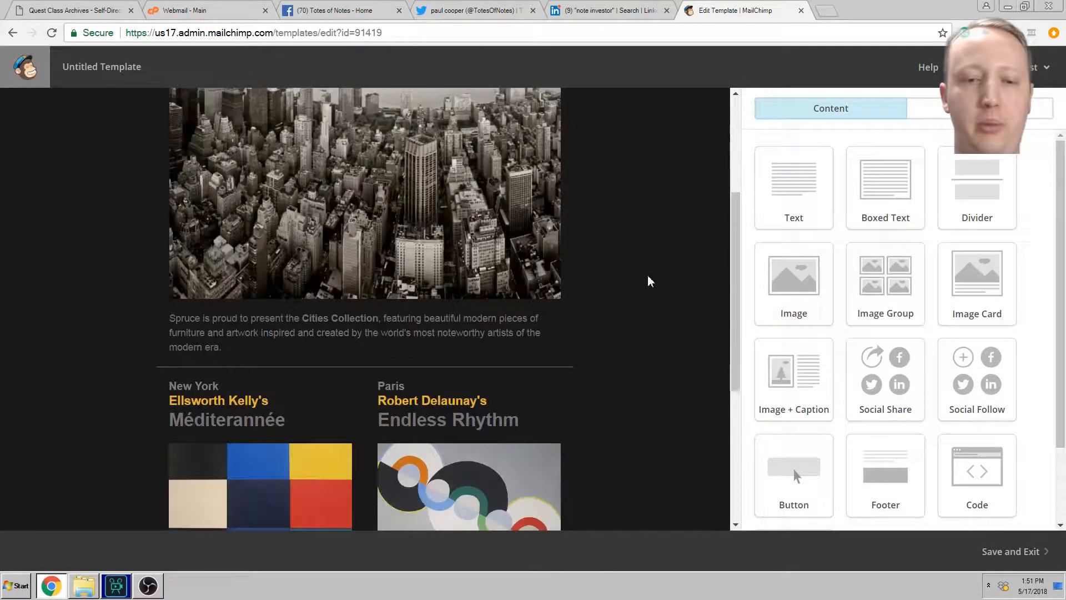
{"action": "scroll", "coordinate": [658, 281], "scroll_direction": "up", "scroll_amount": 2}
{"action": "scroll", "coordinate": [625, 264], "scroll_direction": "down", "scroll_amount": 7}
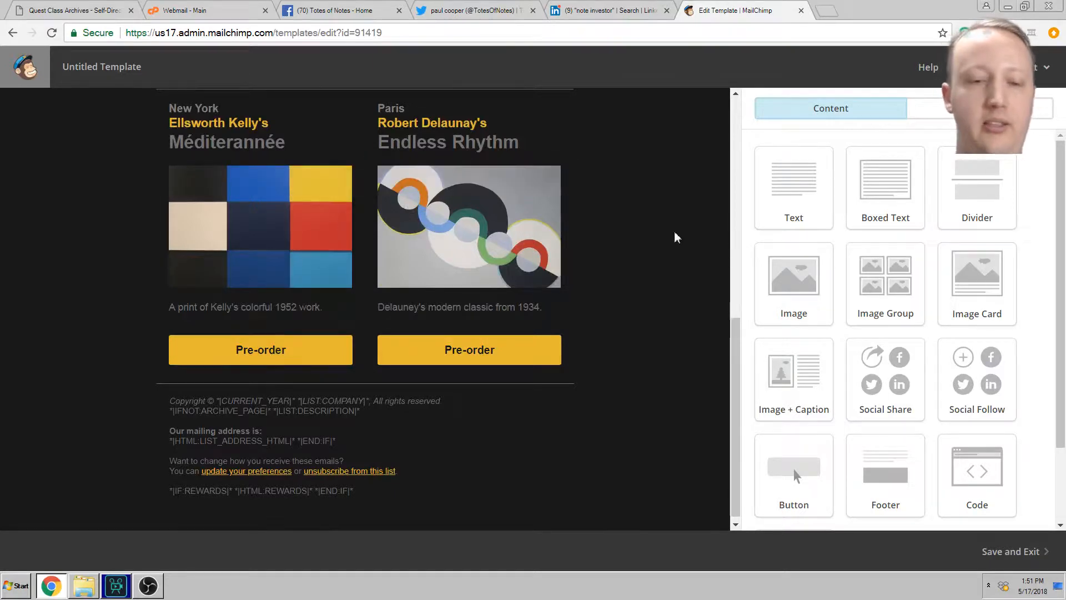
{"action": "scroll", "coordinate": [664, 278], "scroll_direction": "down", "scroll_amount": 1}
{"action": "scroll", "coordinate": [378, 184], "scroll_direction": "up", "scroll_amount": 9}
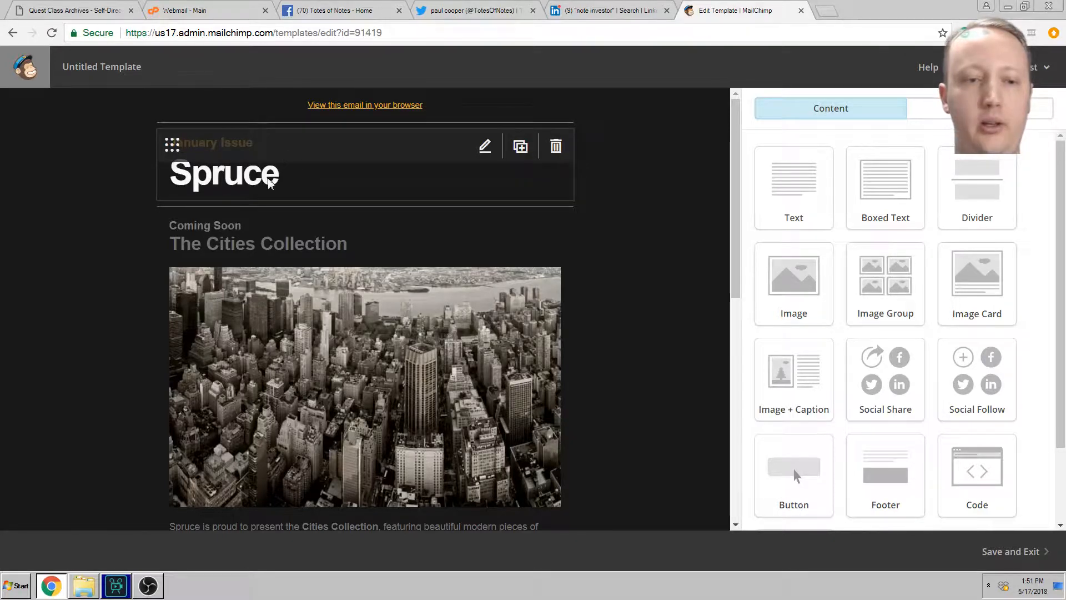
Step: Replace the January Issue line with 'klfjsdakljflskdajfsa' and the Spruce title with 'Test'
{"action": "left_click", "coordinate": [337, 168]}
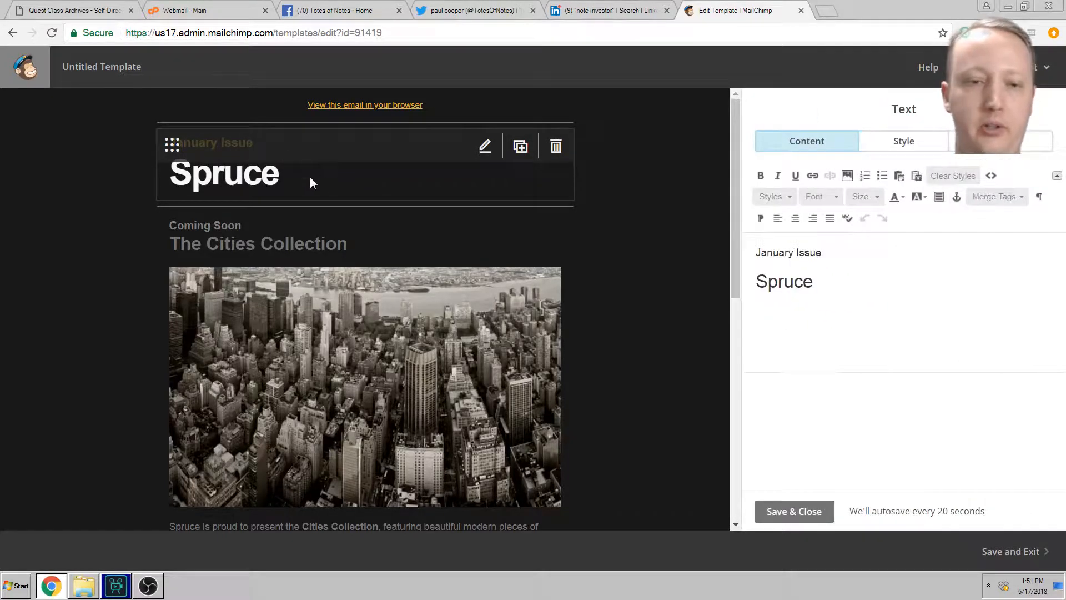
{"action": "left_click_drag", "start_coordinate": [754, 246], "coordinate": [907, 250]}
{"action": "type", "text": "klfjsdakljflskdajfsa"}
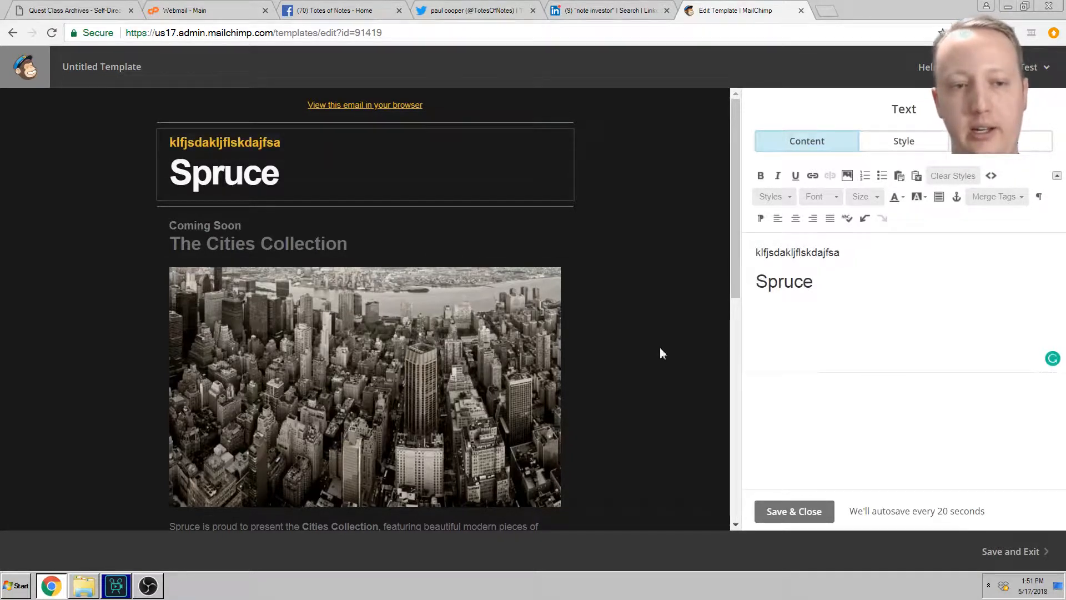
{"action": "left_click_drag", "start_coordinate": [757, 285], "coordinate": [849, 297]}
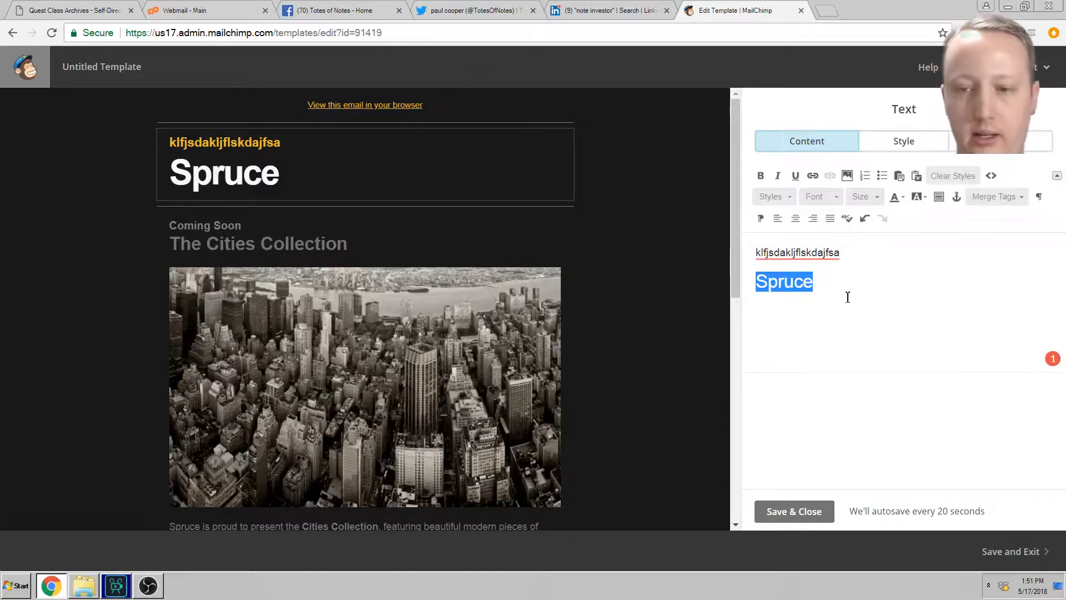
{"action": "type", "text": "Test"}
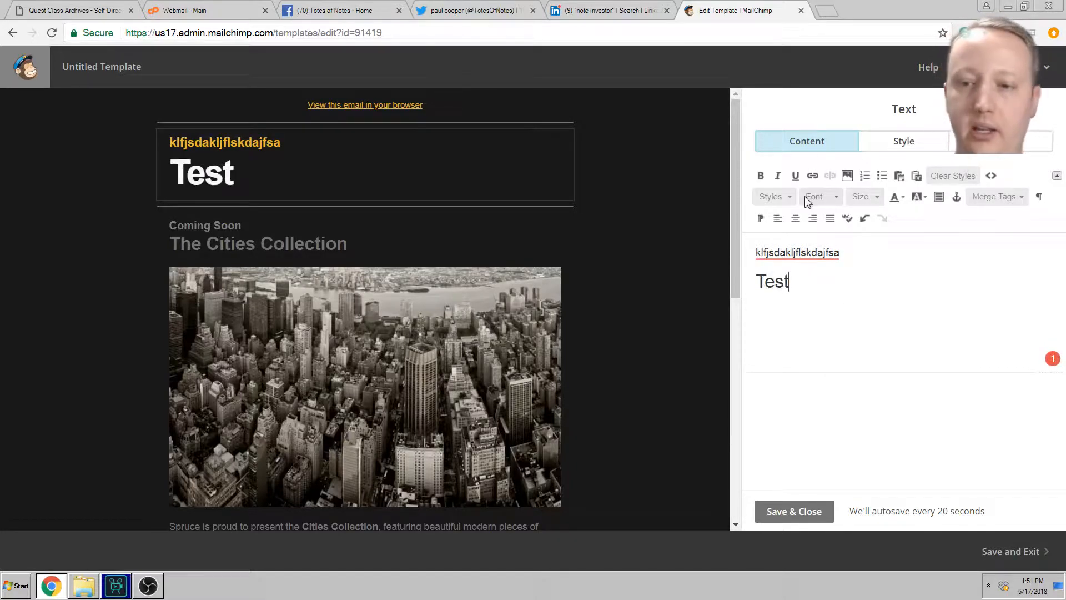
Step: Review block styles, font sizes and Style tab fonts, keeping the font Not specified
{"action": "left_click", "coordinate": [774, 198]}
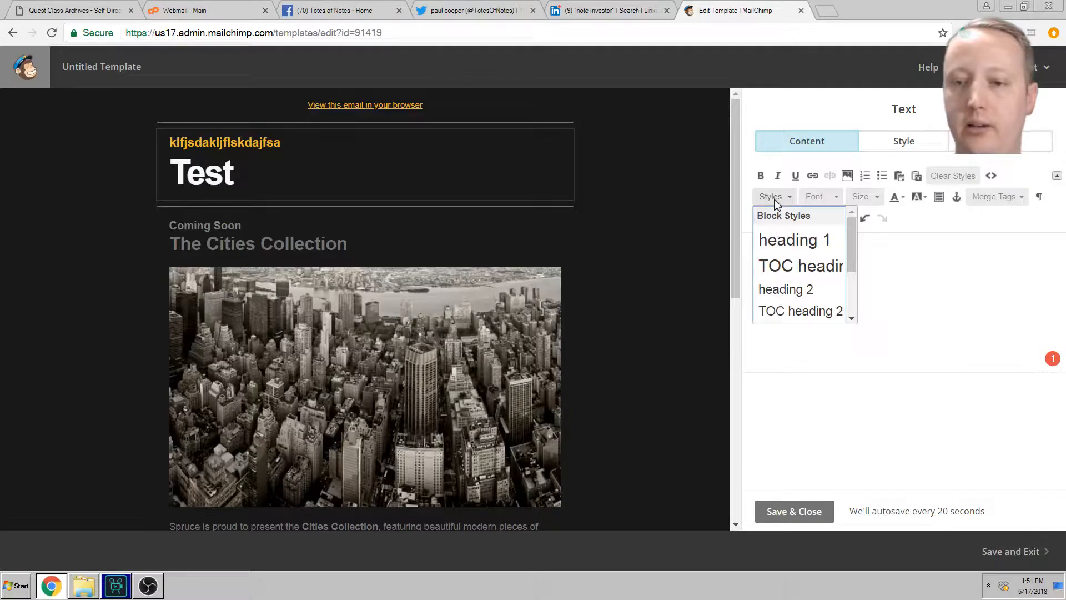
{"action": "left_click", "coordinate": [816, 198]}
{"action": "left_click", "coordinate": [862, 199]}
{"action": "left_click", "coordinate": [862, 199]}
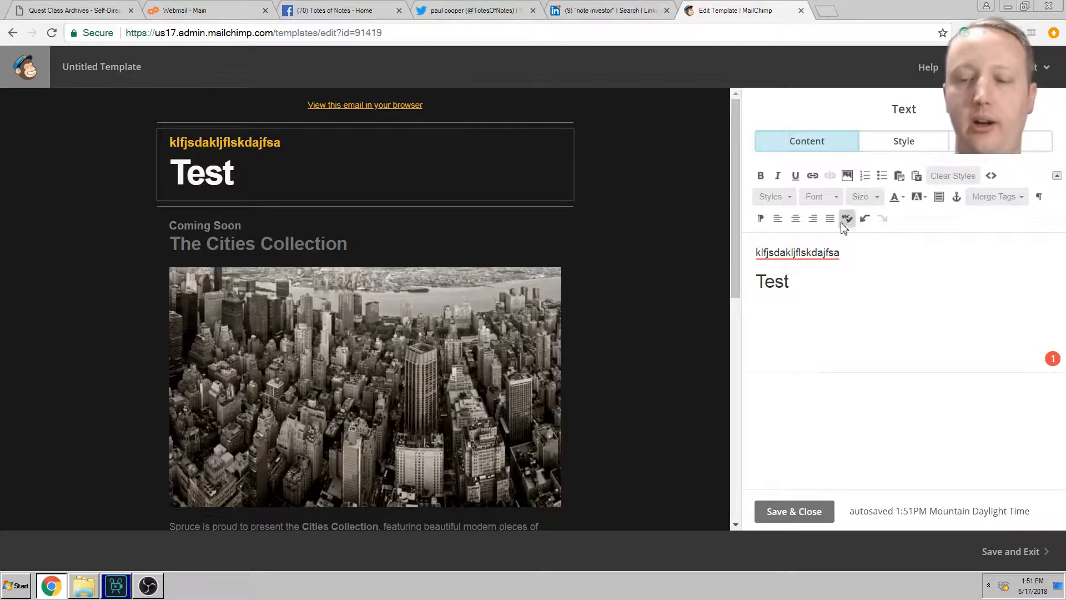
{"action": "left_click", "coordinate": [900, 144]}
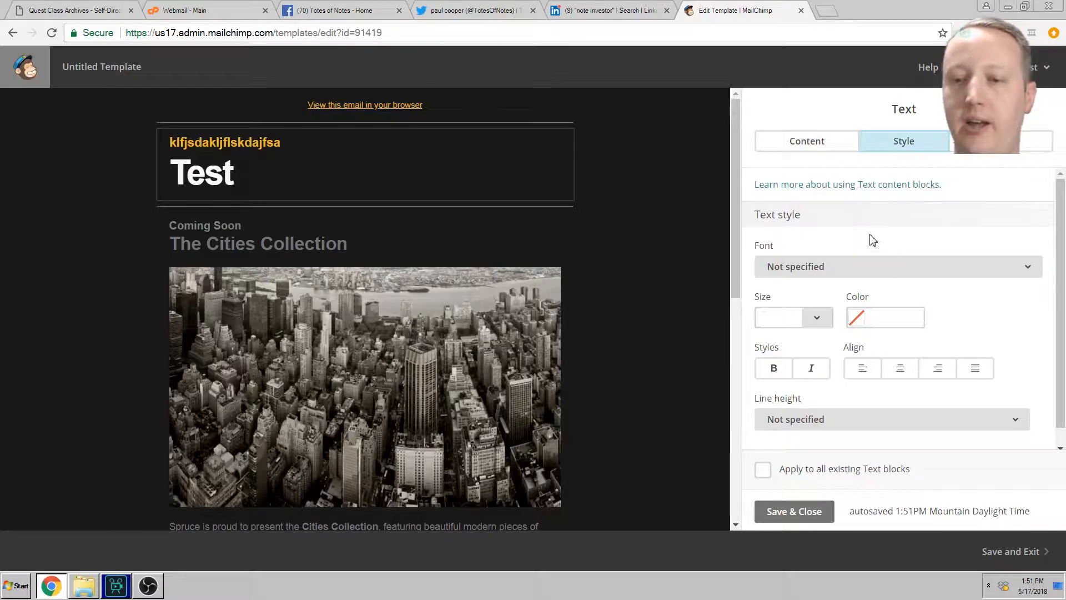
{"action": "left_click", "coordinate": [841, 272]}
{"action": "left_click", "coordinate": [841, 272]}
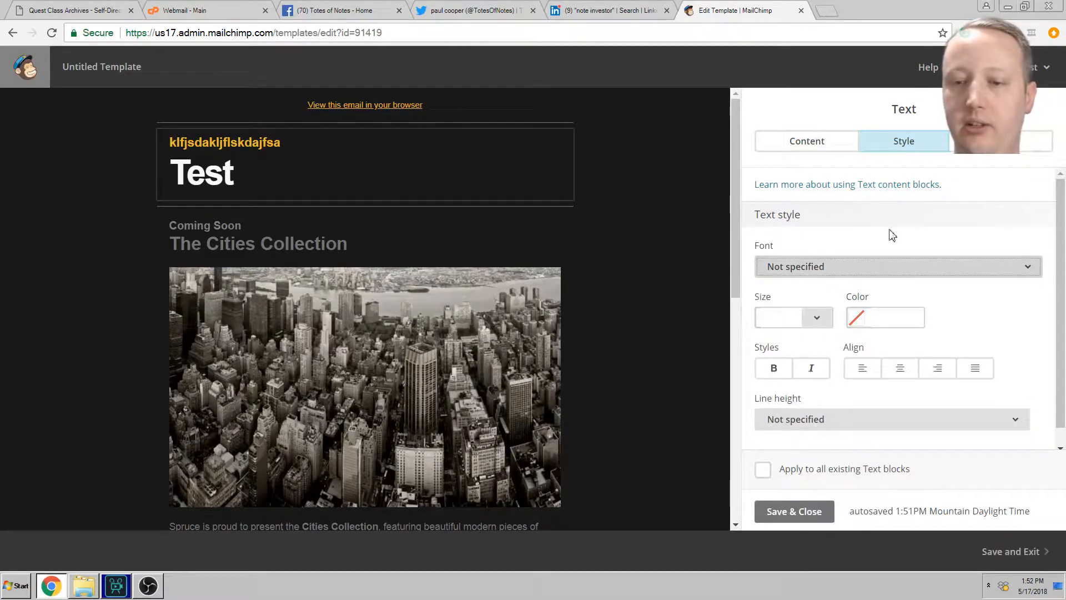
{"action": "scroll", "coordinate": [900, 233], "scroll_direction": "down", "scroll_amount": 1}
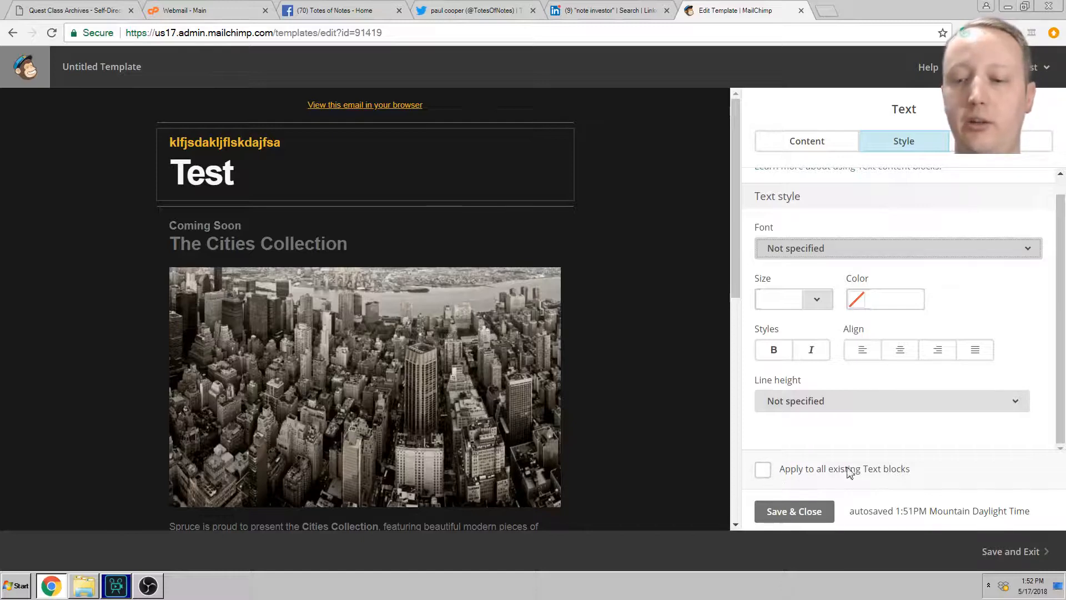
Step: Keep the text block at 1 column in Settings, then return to Content
{"action": "left_click", "coordinate": [980, 142]}
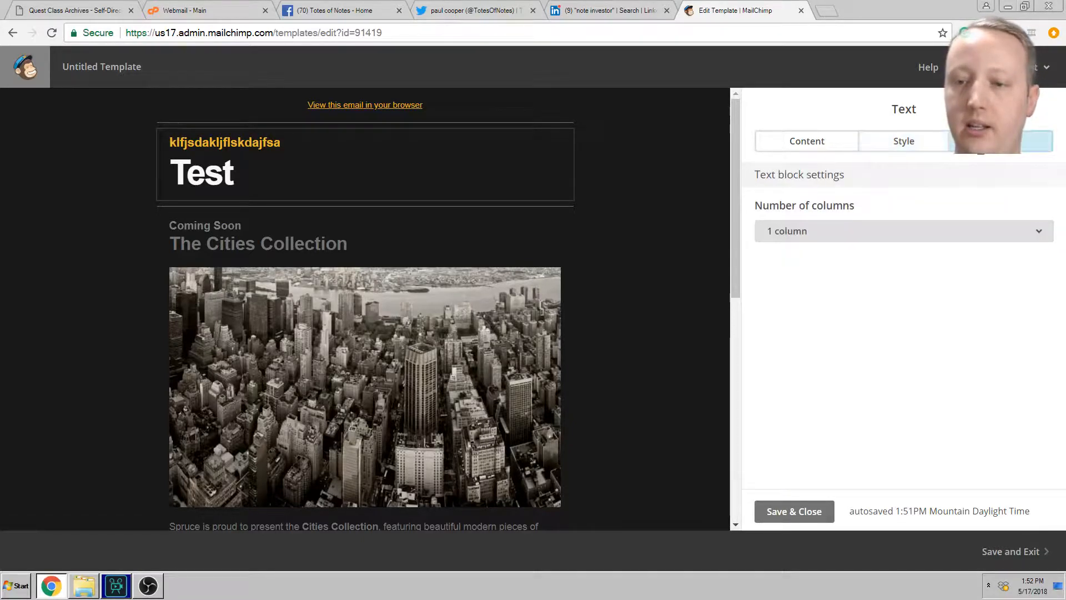
{"action": "left_click", "coordinate": [930, 229]}
{"action": "left_click", "coordinate": [927, 232]}
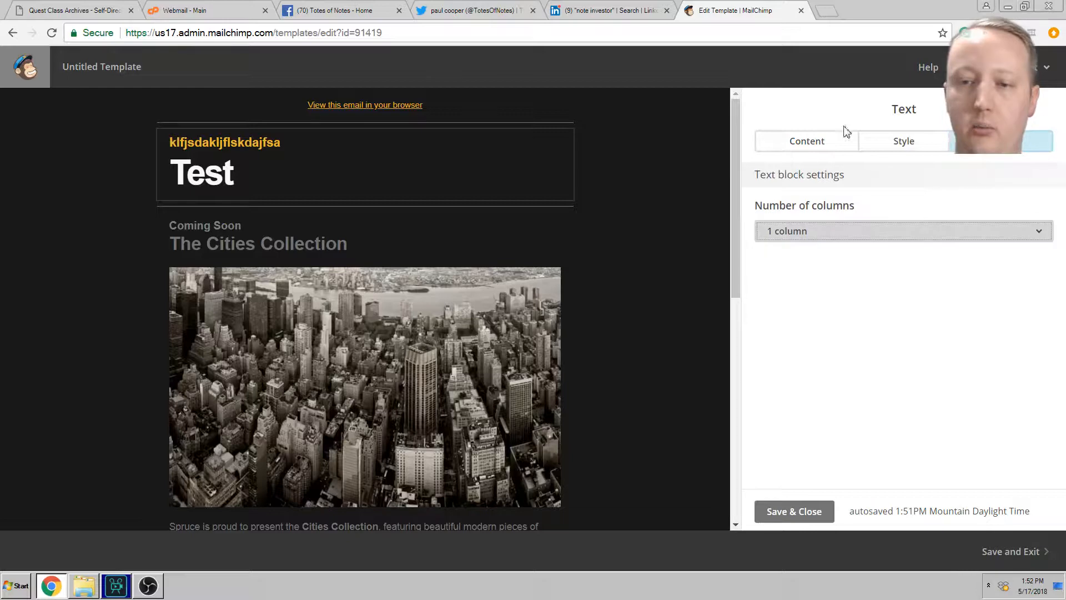
{"action": "left_click", "coordinate": [823, 146]}
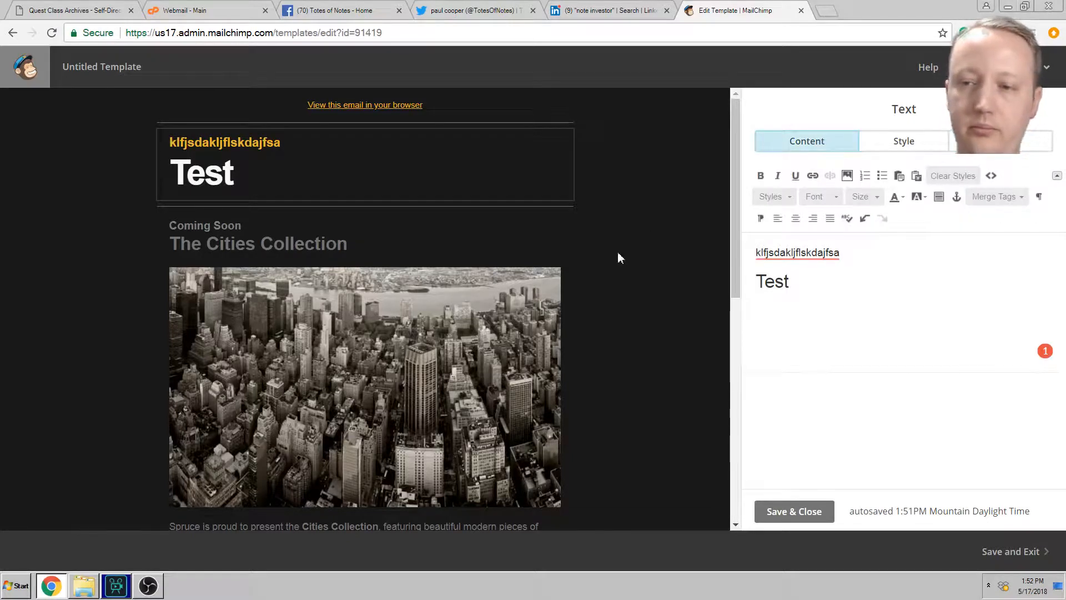
{"action": "left_click", "coordinate": [812, 175]}
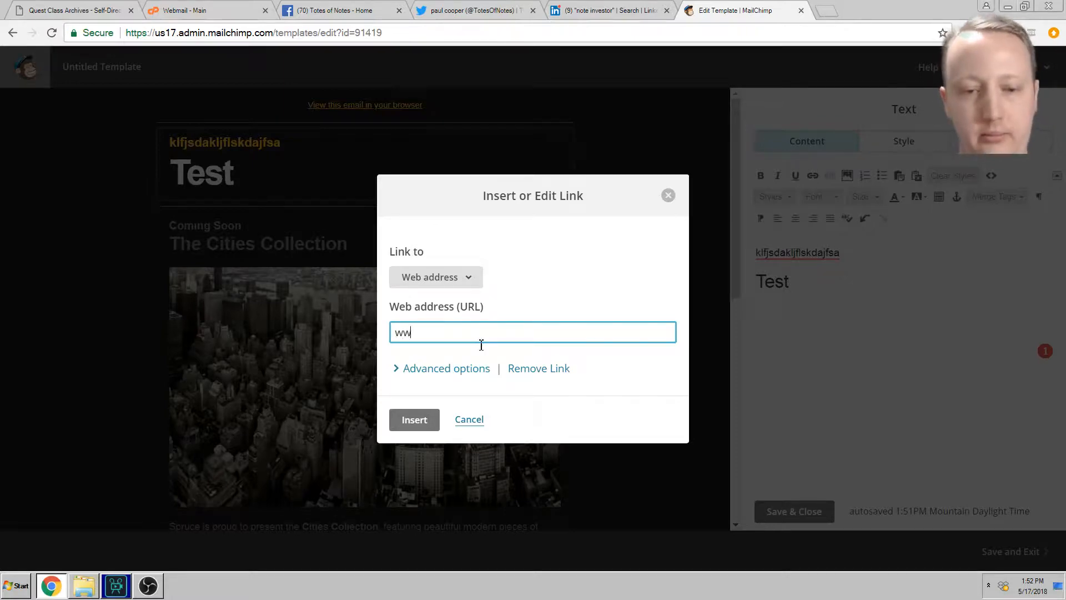
{"action": "type", "text": ".google.com"}
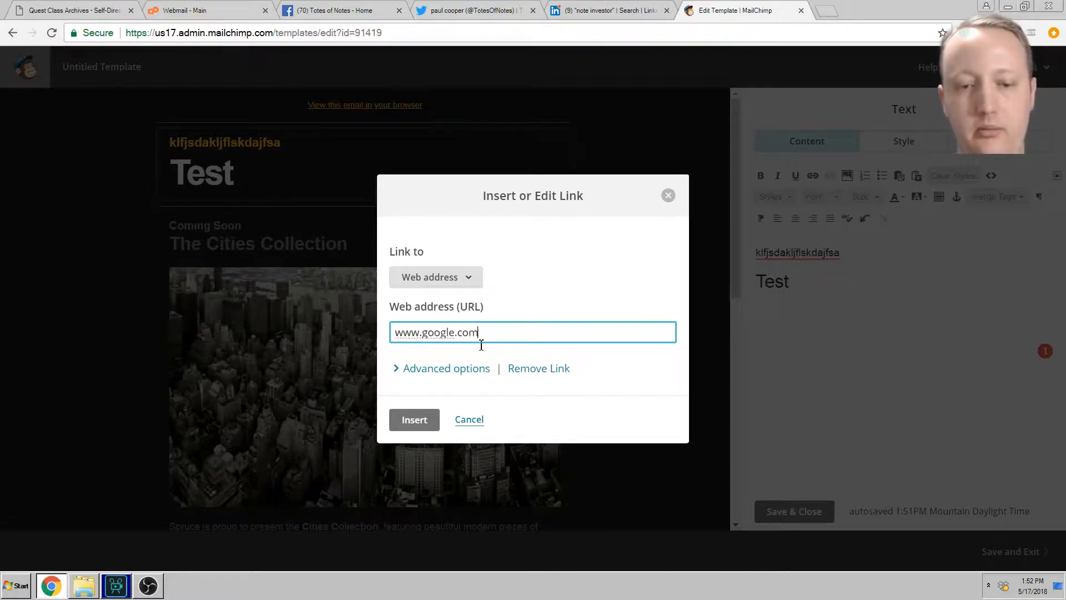
{"action": "left_click", "coordinate": [415, 419]}
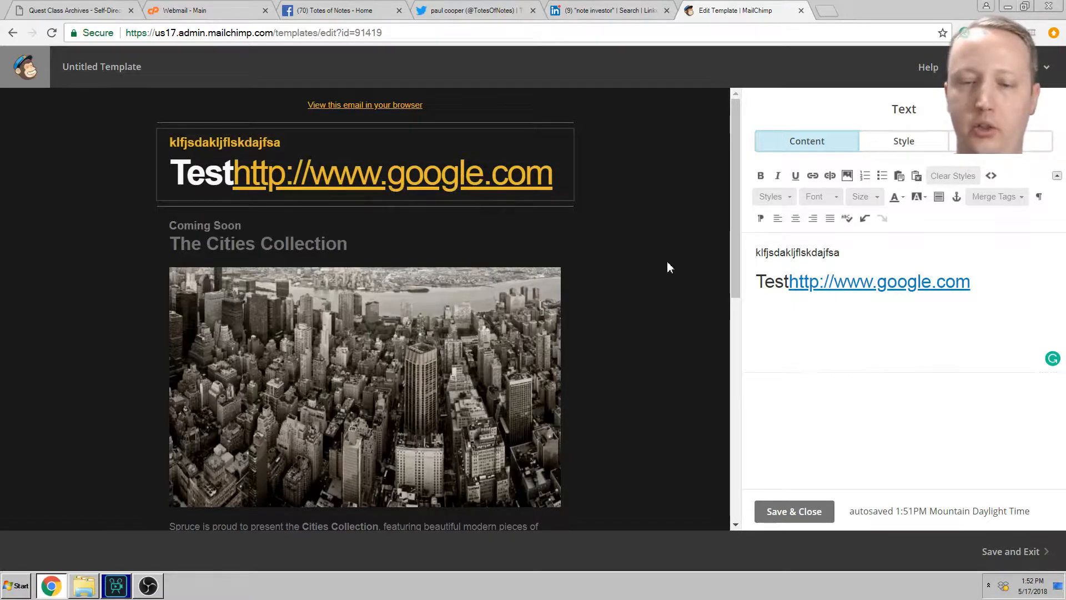
{"action": "scroll", "coordinate": [661, 261], "scroll_direction": "down", "scroll_amount": 3}
Step: Open the Cities Collection photo settings, close Link without a URL, and cancel saving
{"action": "scroll", "coordinate": [663, 262], "scroll_direction": "up", "scroll_amount": 2}
{"action": "left_click", "coordinate": [550, 266]}
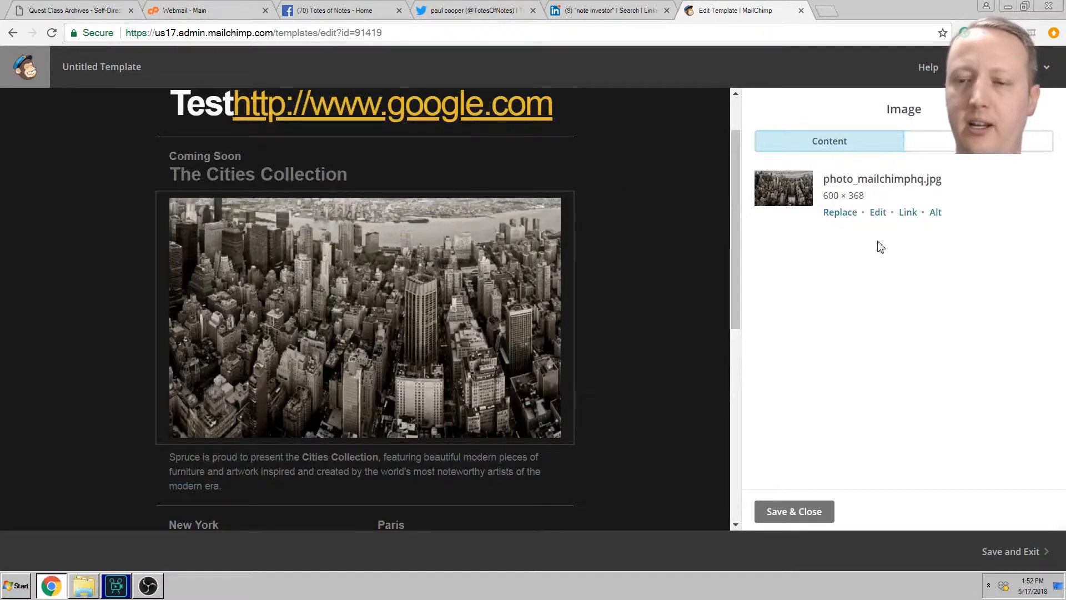
{"action": "left_click", "coordinate": [902, 215]}
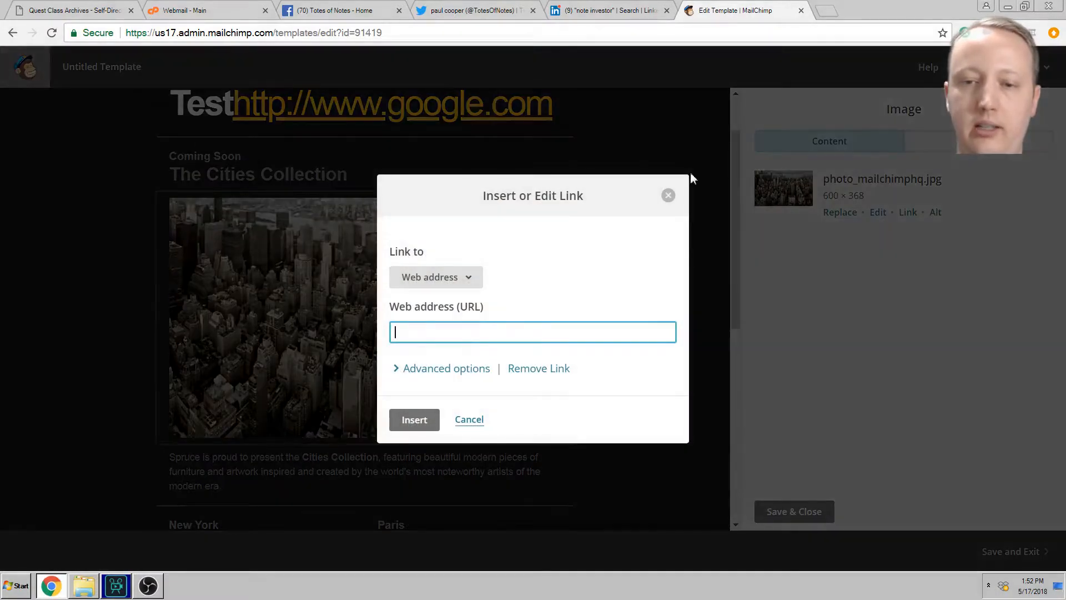
{"action": "left_click", "coordinate": [668, 195]}
{"action": "scroll", "coordinate": [686, 201], "scroll_direction": "down", "scroll_amount": 7}
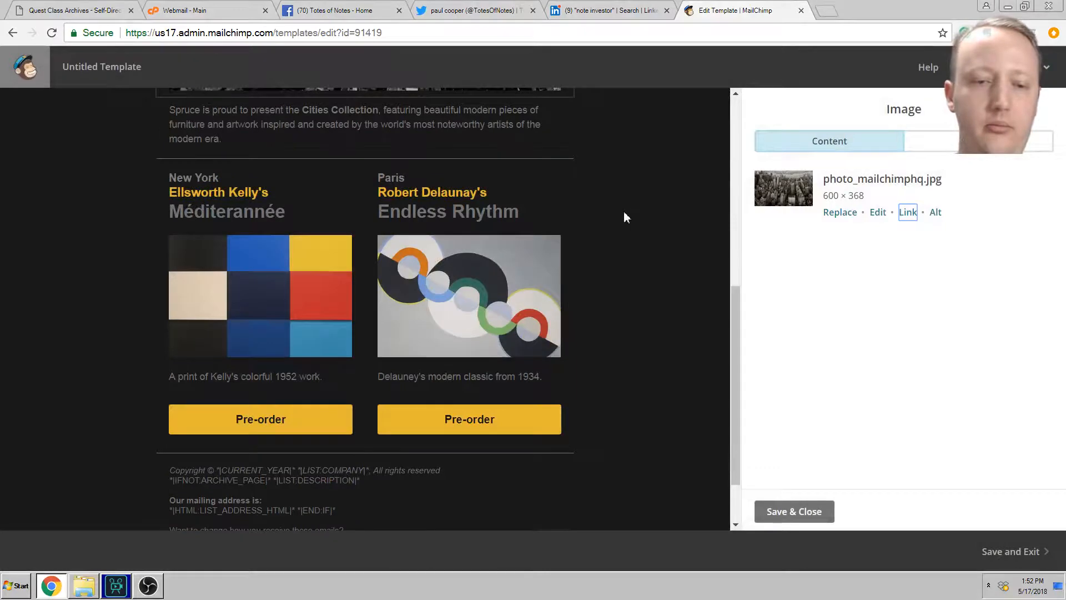
{"action": "scroll", "coordinate": [625, 258], "scroll_direction": "down", "scroll_amount": 2}
{"action": "scroll", "coordinate": [681, 414], "scroll_direction": "up", "scroll_amount": 10}
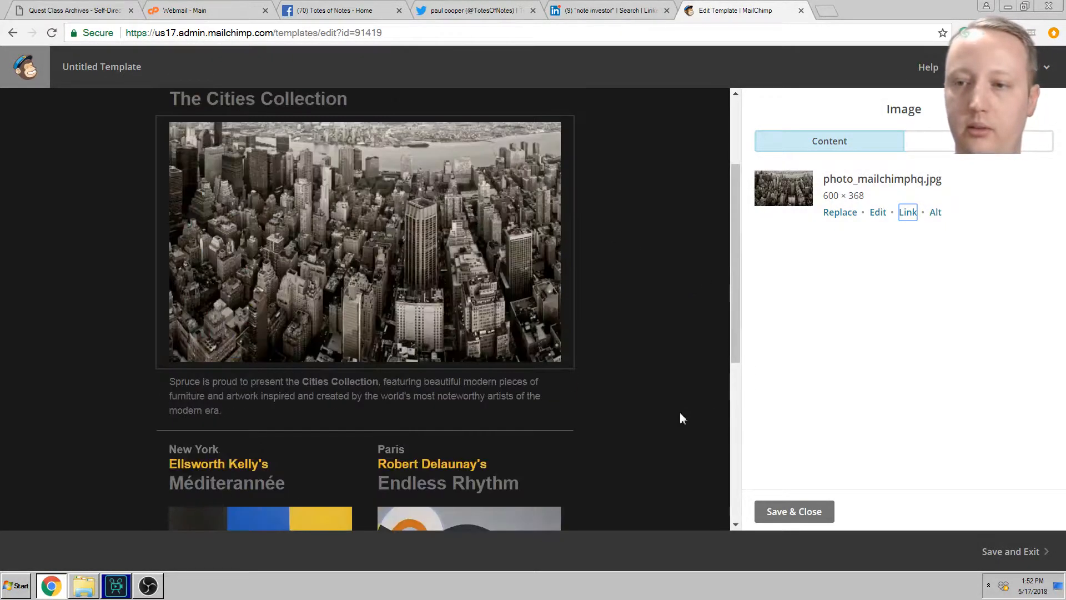
{"action": "left_click", "coordinate": [1011, 552]}
{"action": "left_click", "coordinate": [468, 379]}
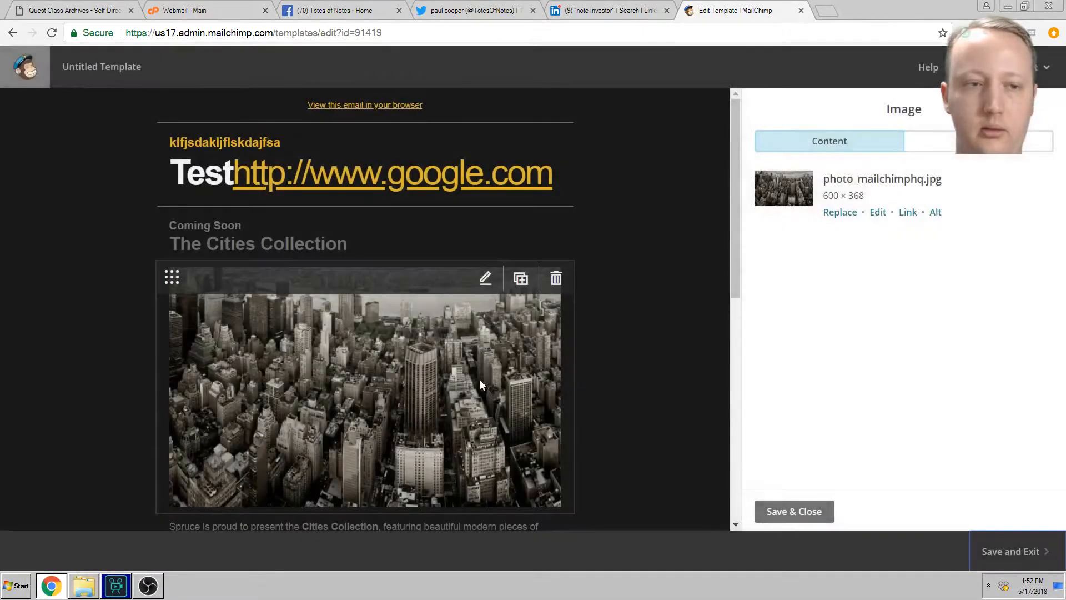
Step: Save the edited Spruce template under the name 'test'
{"action": "left_click", "coordinate": [1020, 557]}
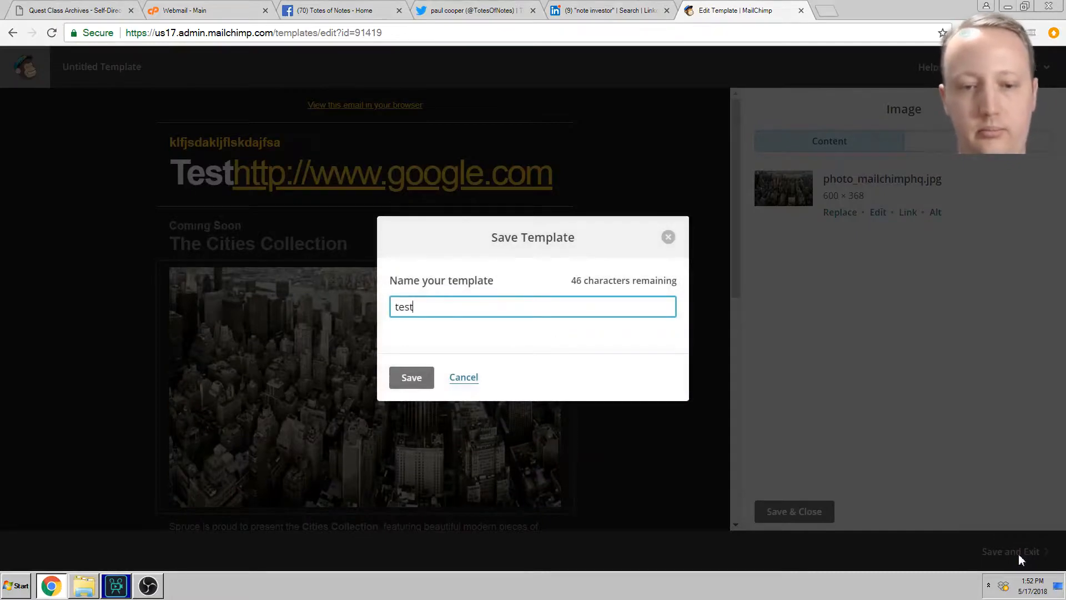
{"action": "left_click", "coordinate": [412, 378]}
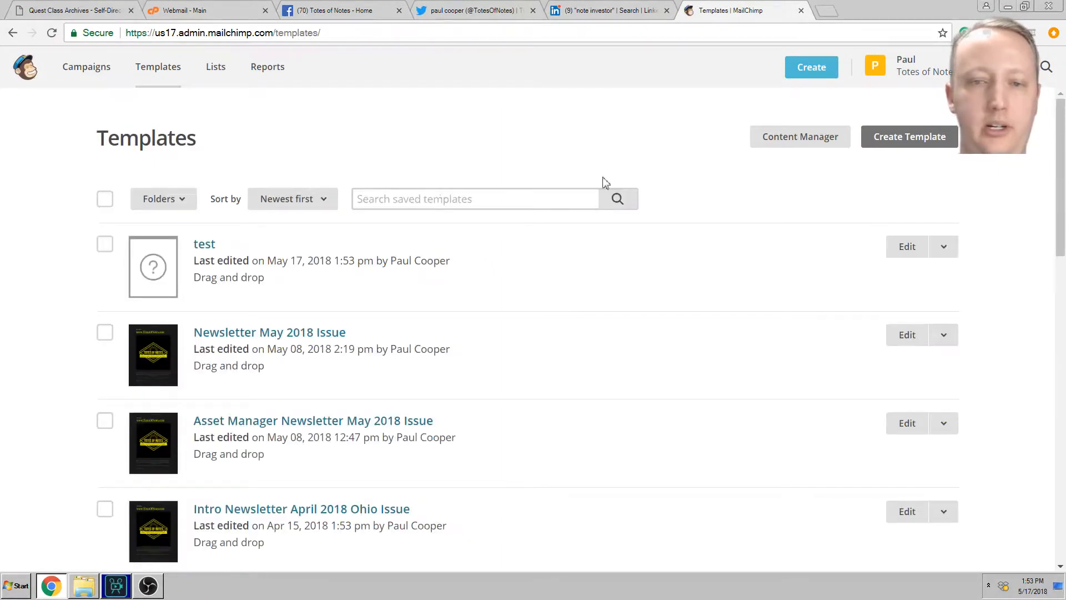
{"action": "left_click", "coordinate": [902, 137]}
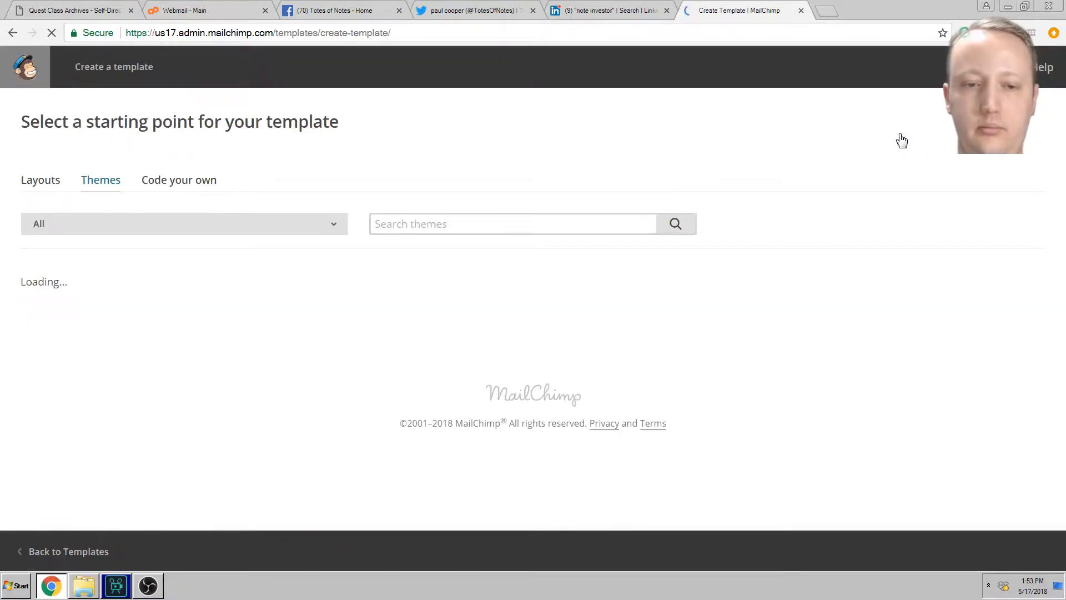
Step: Scroll the Themes gallery to Holiday and start a template from Fall Colors
{"action": "scroll", "coordinate": [769, 178], "scroll_direction": "down", "scroll_amount": 3}
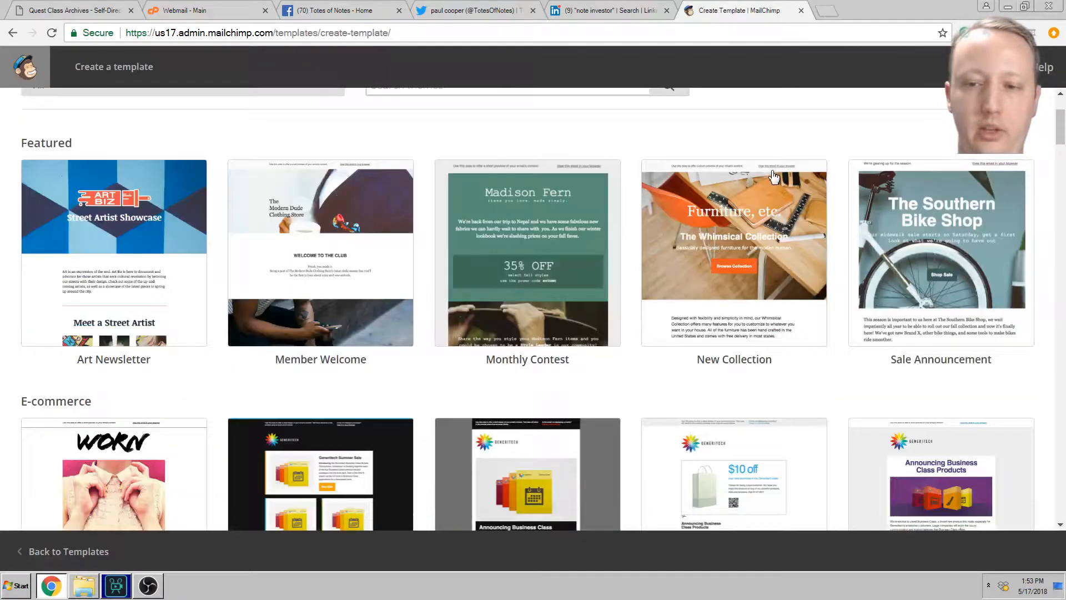
{"action": "scroll", "coordinate": [683, 211], "scroll_direction": "down", "scroll_amount": 5}
{"action": "scroll", "coordinate": [272, 246], "scroll_direction": "down", "scroll_amount": 20}
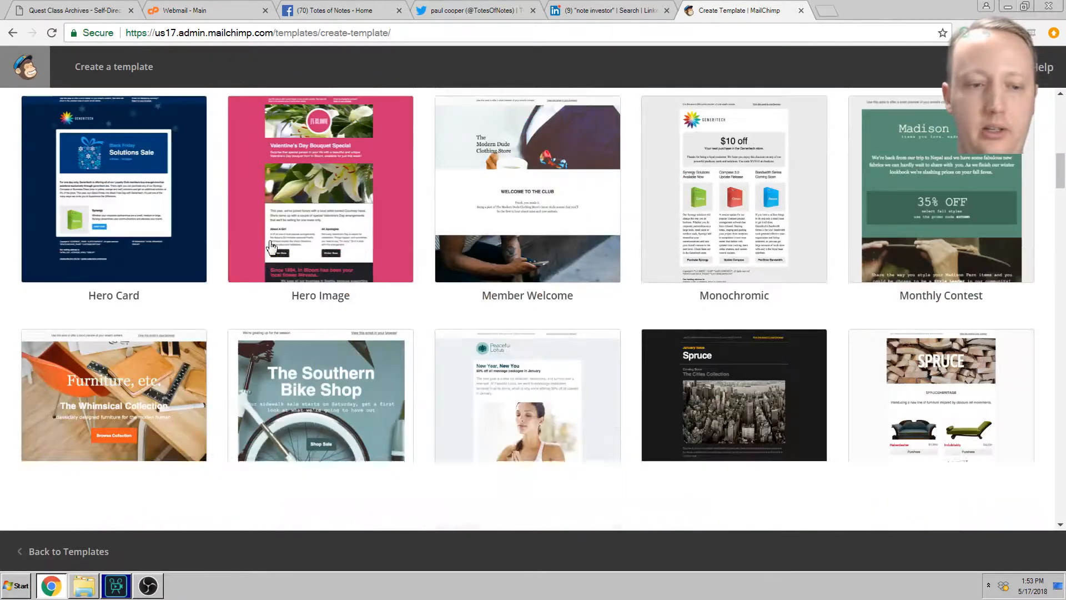
{"action": "scroll", "coordinate": [272, 246], "scroll_direction": "down", "scroll_amount": 9}
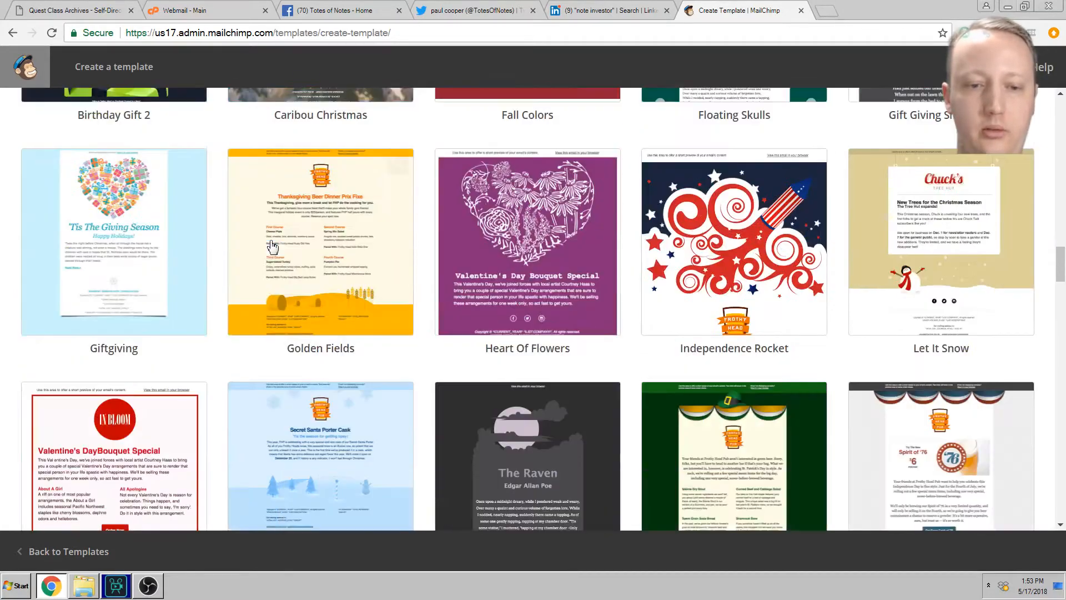
{"action": "scroll", "coordinate": [413, 254], "scroll_direction": "up", "scroll_amount": 4}
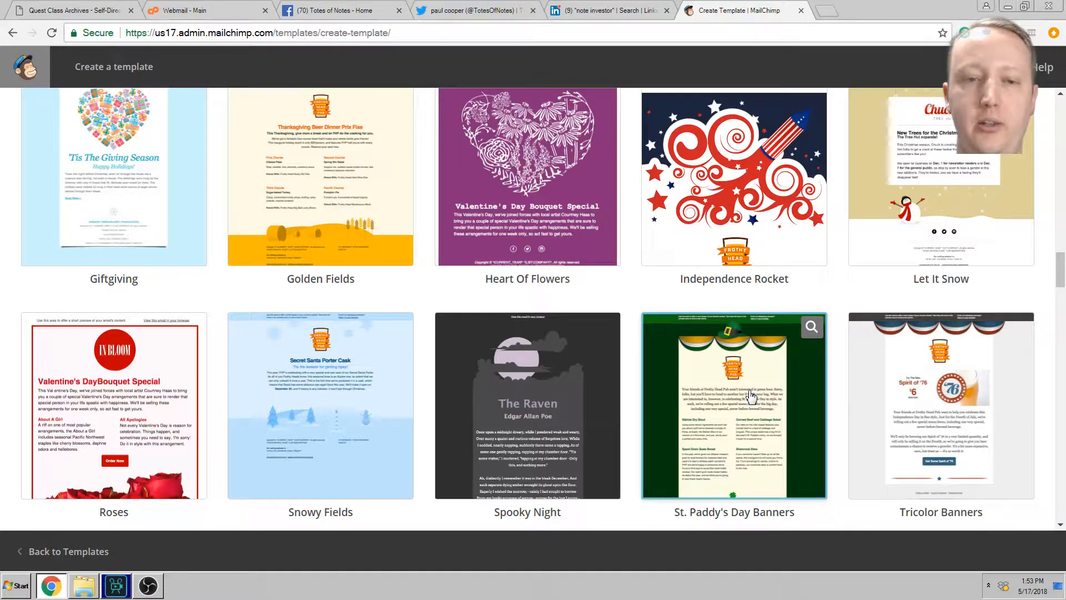
{"action": "scroll", "coordinate": [751, 396], "scroll_direction": "down", "scroll_amount": 1}
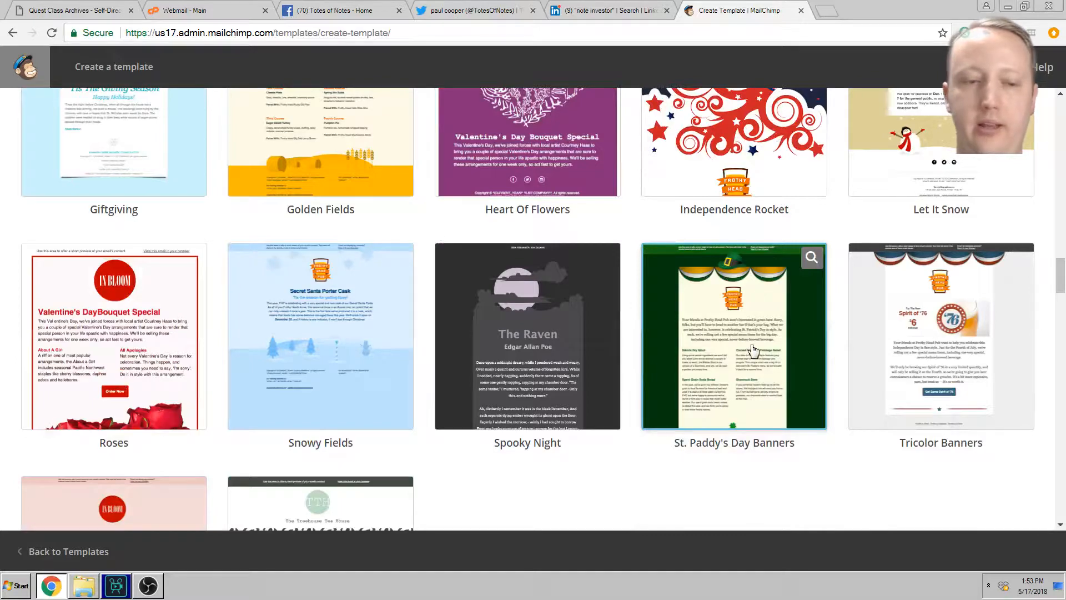
{"action": "scroll", "coordinate": [750, 348], "scroll_direction": "down", "scroll_amount": 2}
{"action": "scroll", "coordinate": [744, 350], "scroll_direction": "up", "scroll_amount": 6}
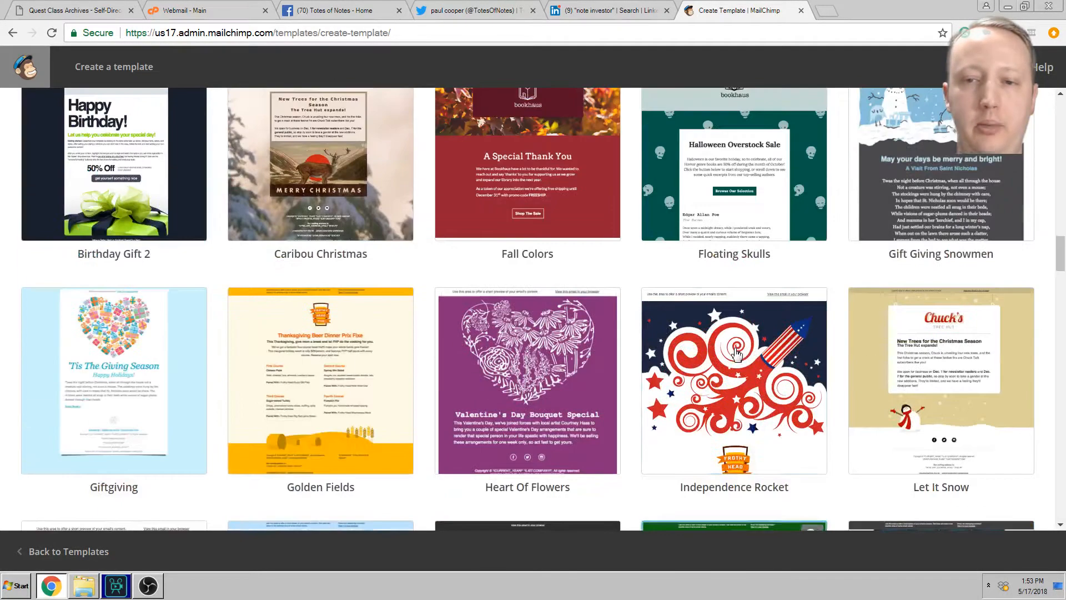
{"action": "scroll", "coordinate": [736, 353], "scroll_direction": "up", "scroll_amount": 2}
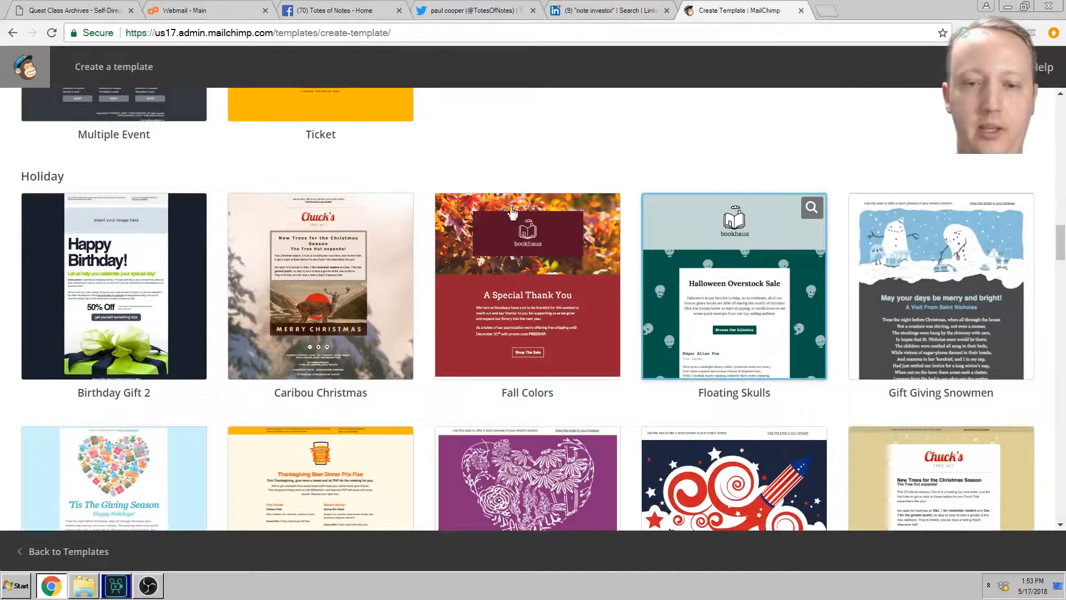
{"action": "left_click", "coordinate": [599, 256]}
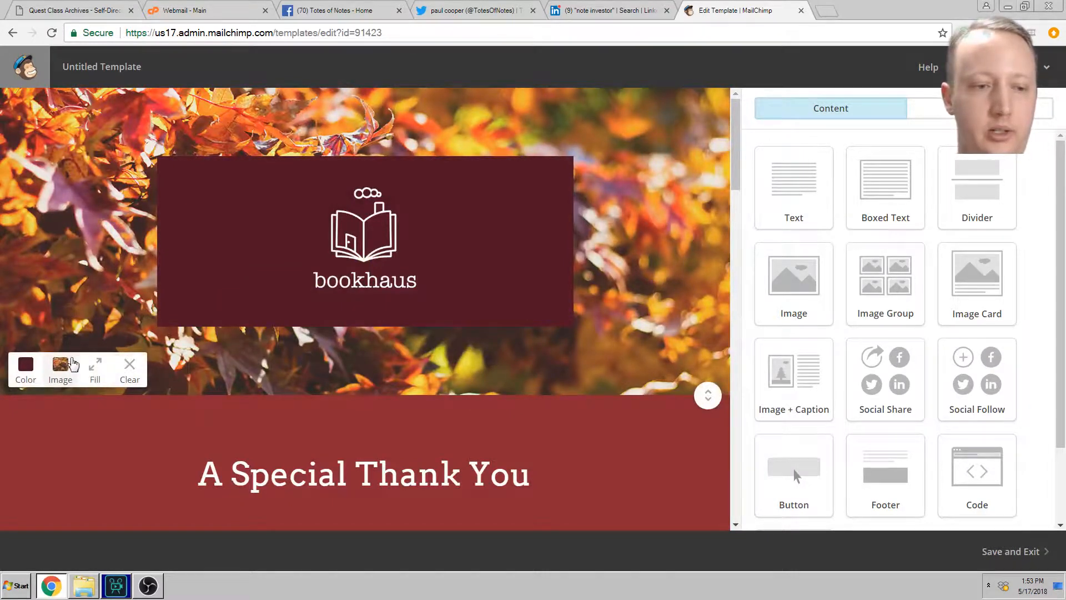
Step: Set the city skyline at night photo as header background, then clear it
{"action": "left_click", "coordinate": [61, 371]}
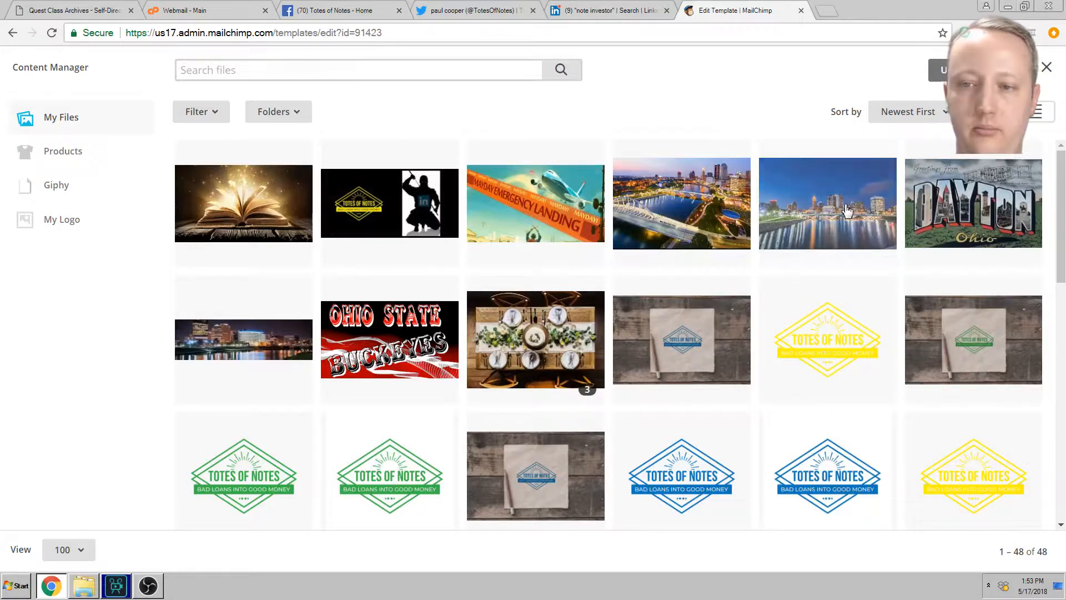
{"action": "left_click", "coordinate": [854, 229]}
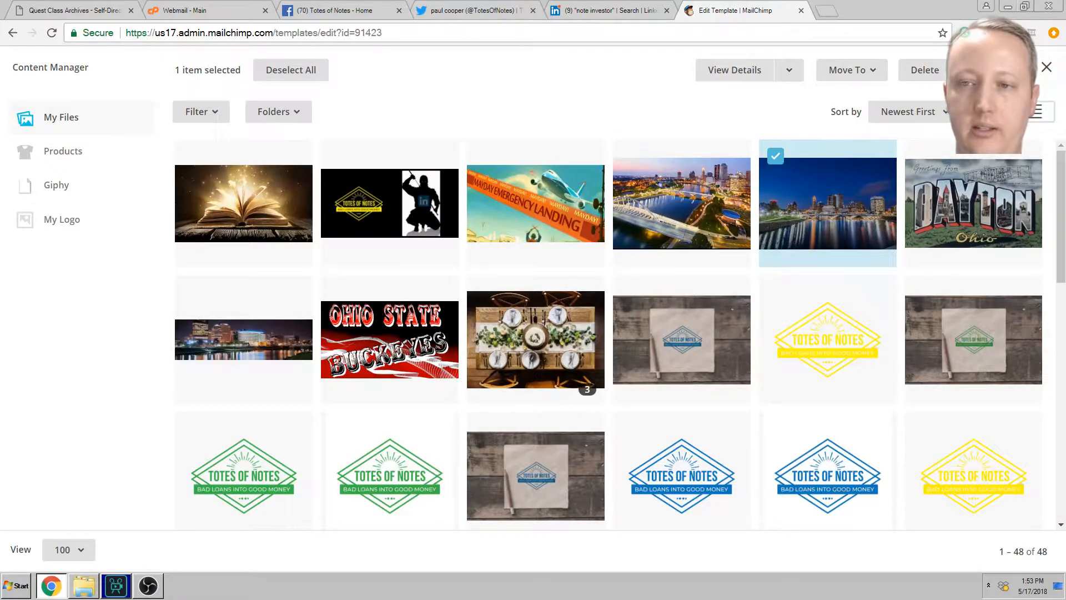
{"action": "left_click", "coordinate": [992, 70]}
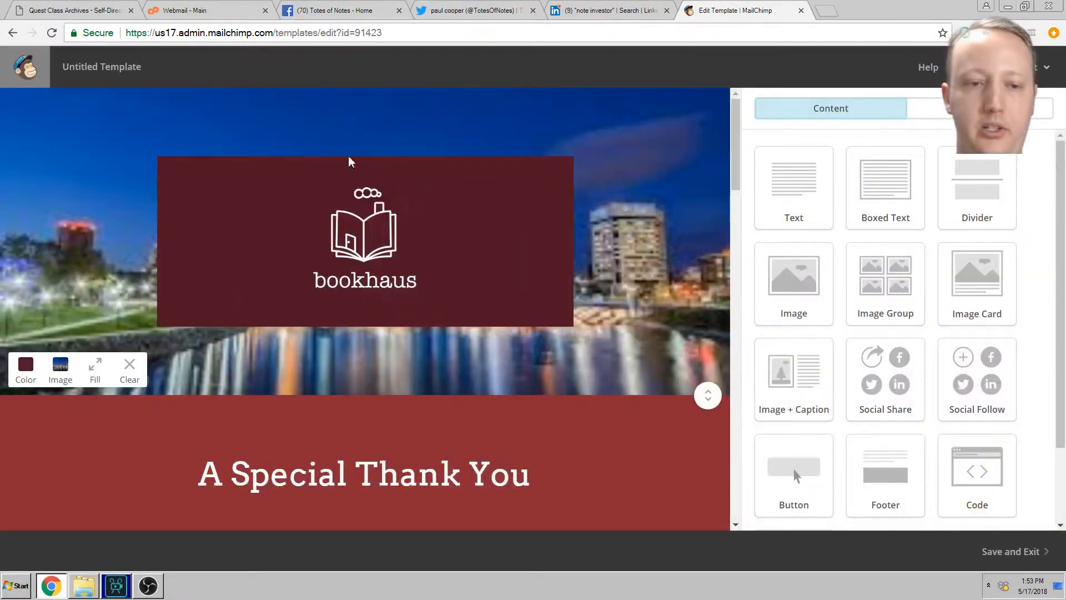
{"action": "left_click", "coordinate": [130, 370]}
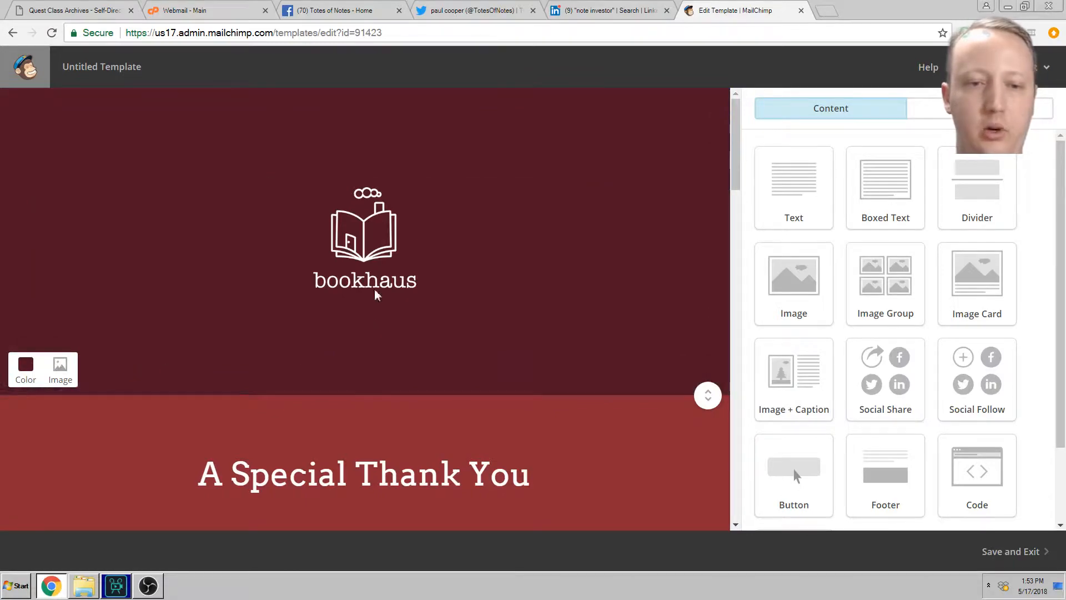
{"action": "scroll", "coordinate": [455, 294], "scroll_direction": "down", "scroll_amount": 5}
{"action": "scroll", "coordinate": [447, 276], "scroll_direction": "down", "scroll_amount": 10}
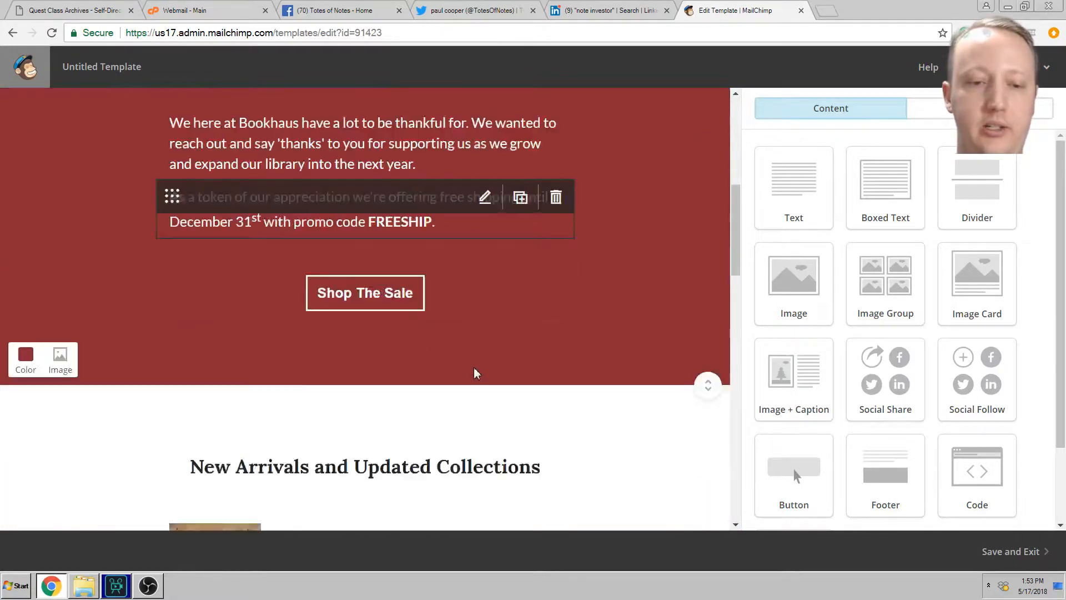
{"action": "scroll", "coordinate": [378, 334], "scroll_direction": "down", "scroll_amount": 3}
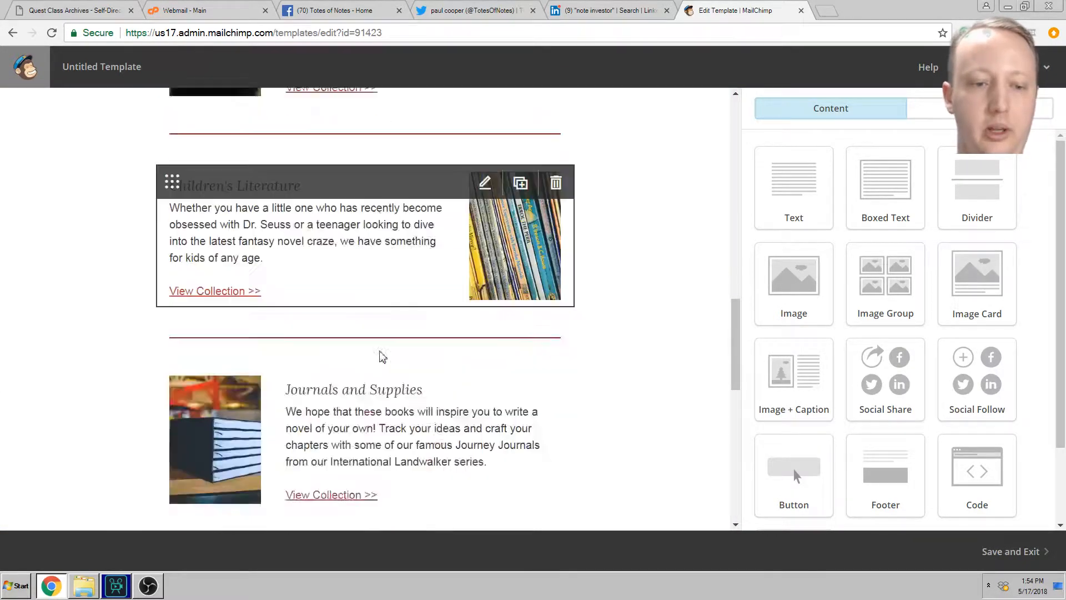
{"action": "scroll", "coordinate": [336, 317], "scroll_direction": "up", "scroll_amount": 4}
Step: Save the Fall Colors template as 'test 2' and begin another new template
{"action": "left_click", "coordinate": [1029, 543]}
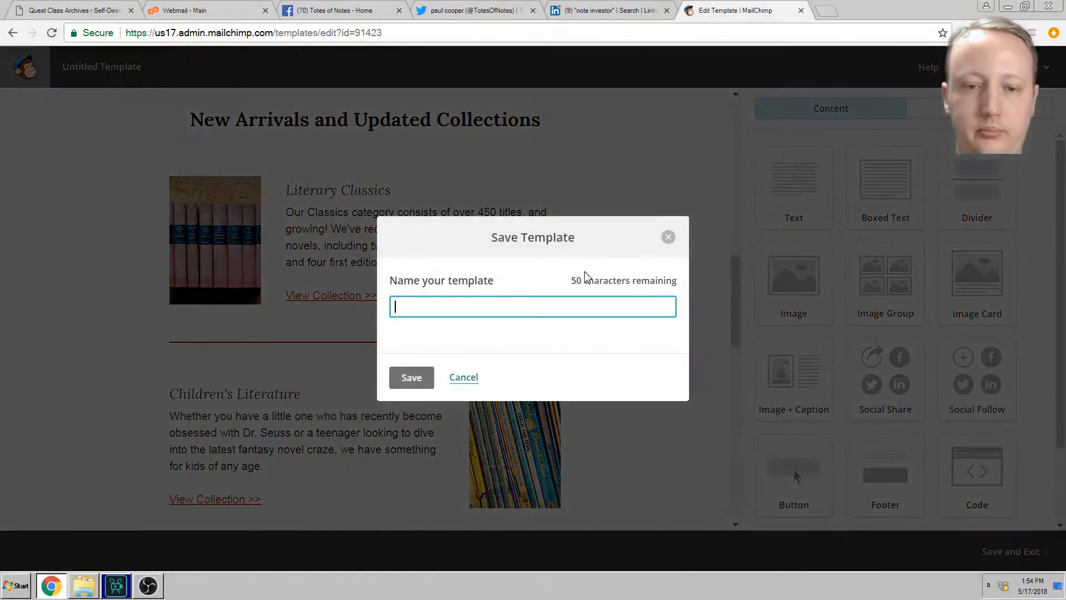
{"action": "type", "text": "test 2"}
{"action": "key", "text": "Return"}
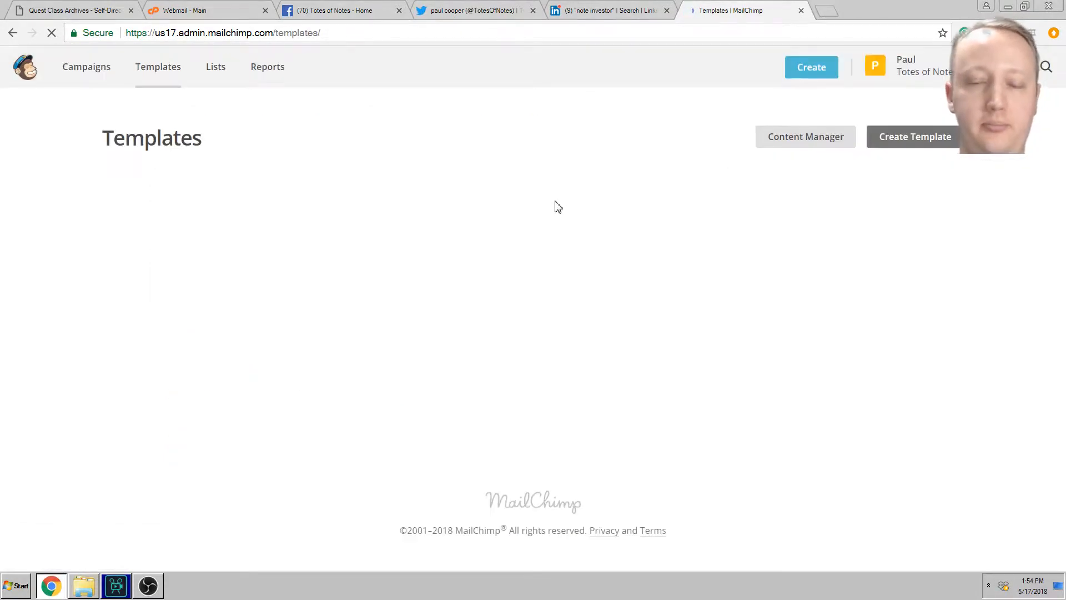
{"action": "left_click", "coordinate": [891, 143]}
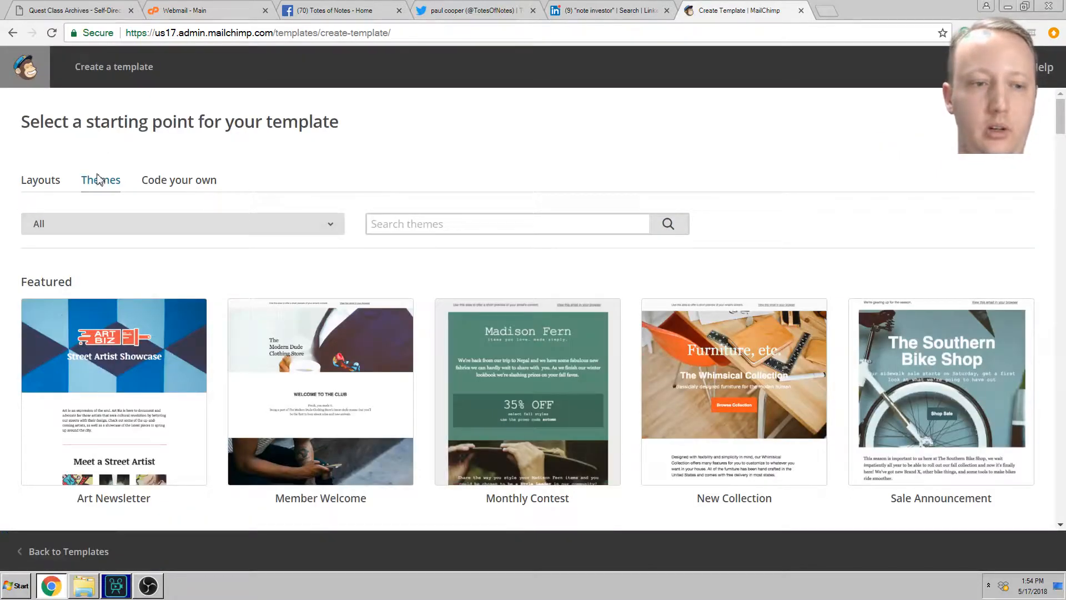
Step: Browse the Layouts tab down to the Basic layouts such as 1:2 Column - Full Width
{"action": "left_click", "coordinate": [47, 187]}
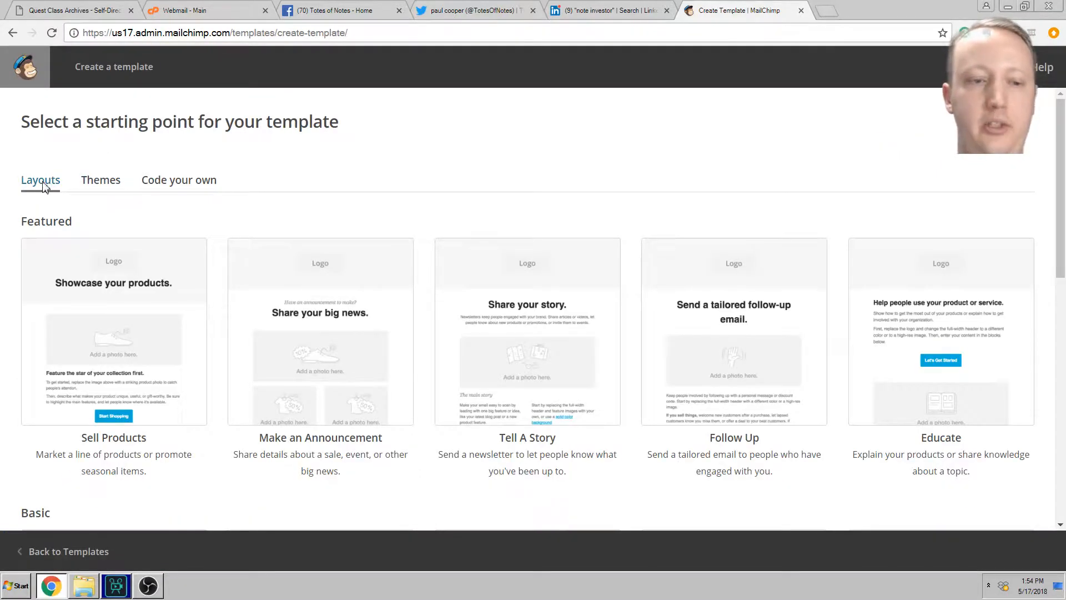
{"action": "scroll", "coordinate": [543, 216], "scroll_direction": "down", "scroll_amount": 3}
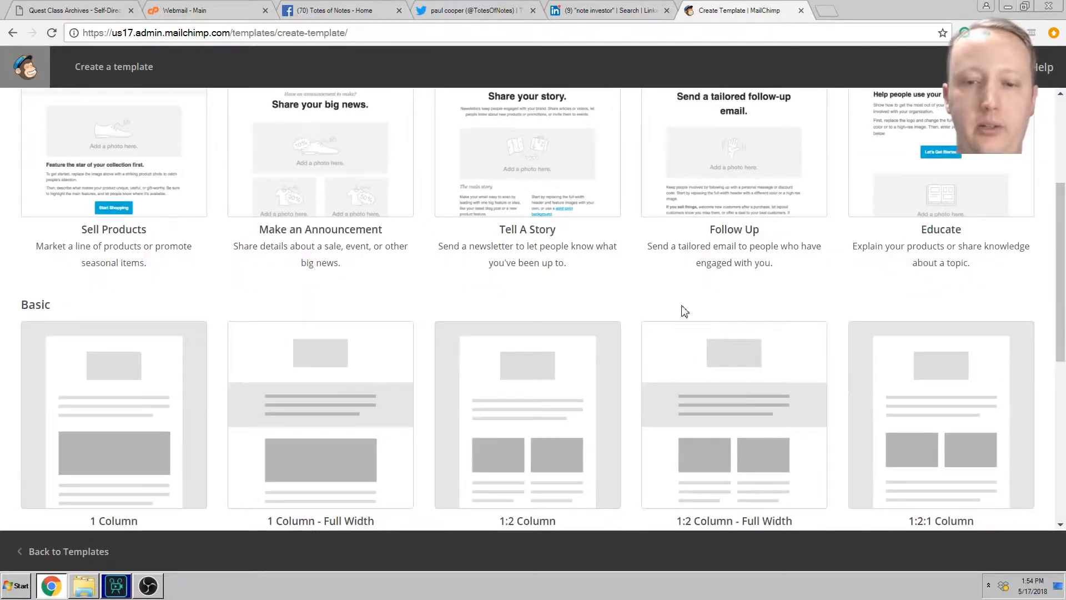
{"action": "scroll", "coordinate": [688, 296], "scroll_direction": "down", "scroll_amount": 2}
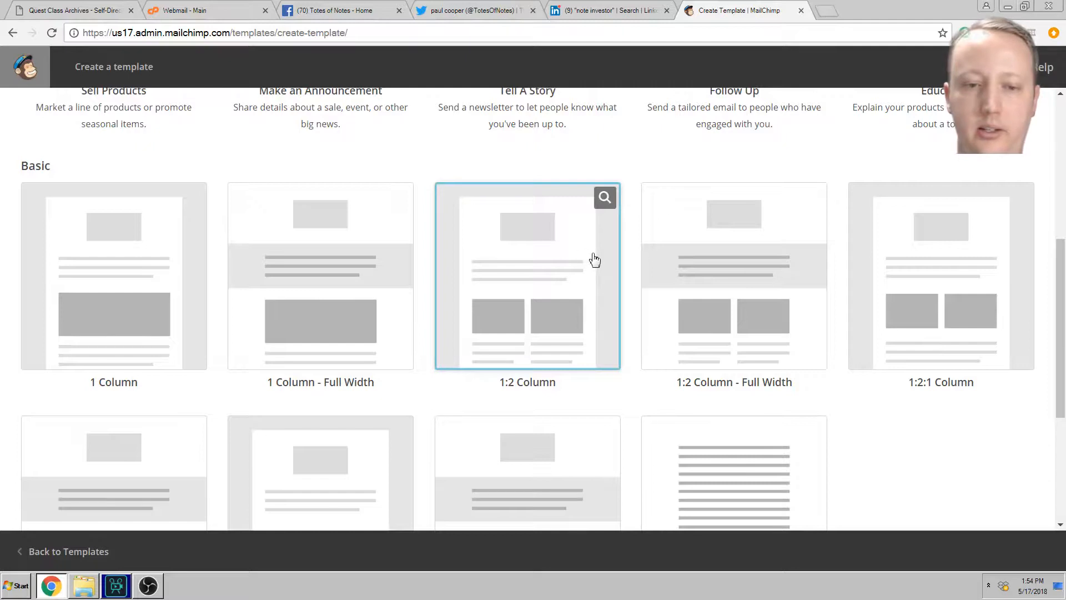
{"action": "scroll", "coordinate": [972, 333], "scroll_direction": "down", "scroll_amount": 3}
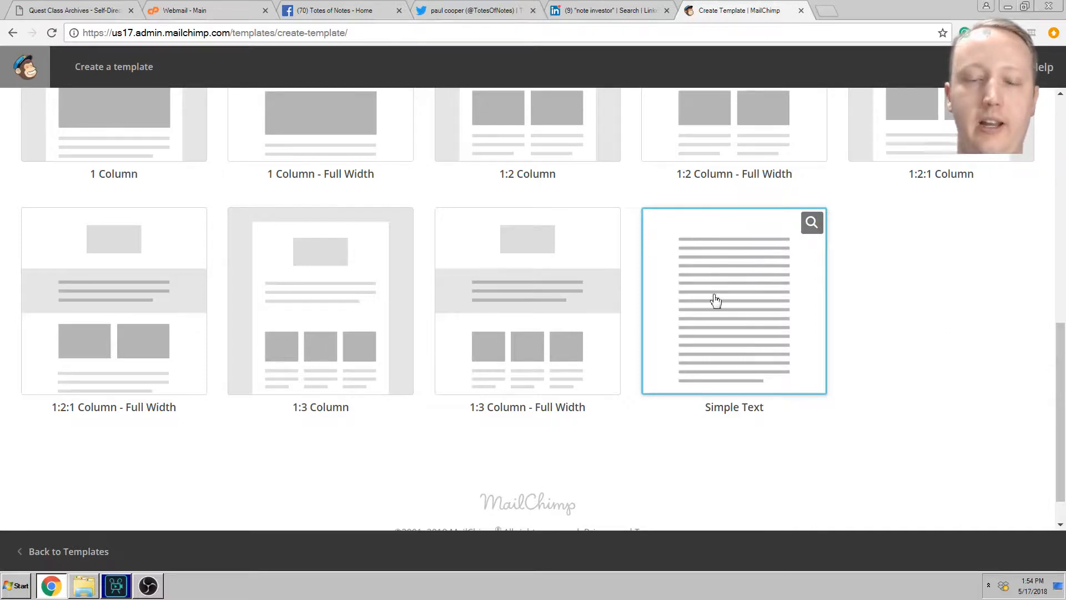
{"action": "scroll", "coordinate": [955, 387], "scroll_direction": "up", "scroll_amount": 3}
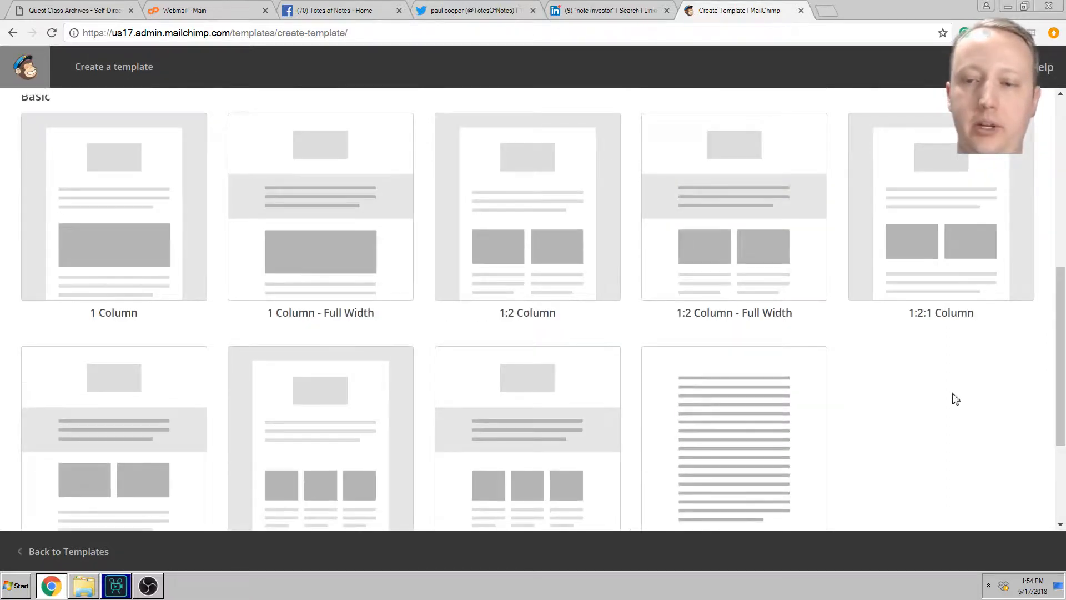
{"action": "scroll", "coordinate": [945, 420], "scroll_direction": "up", "scroll_amount": 1}
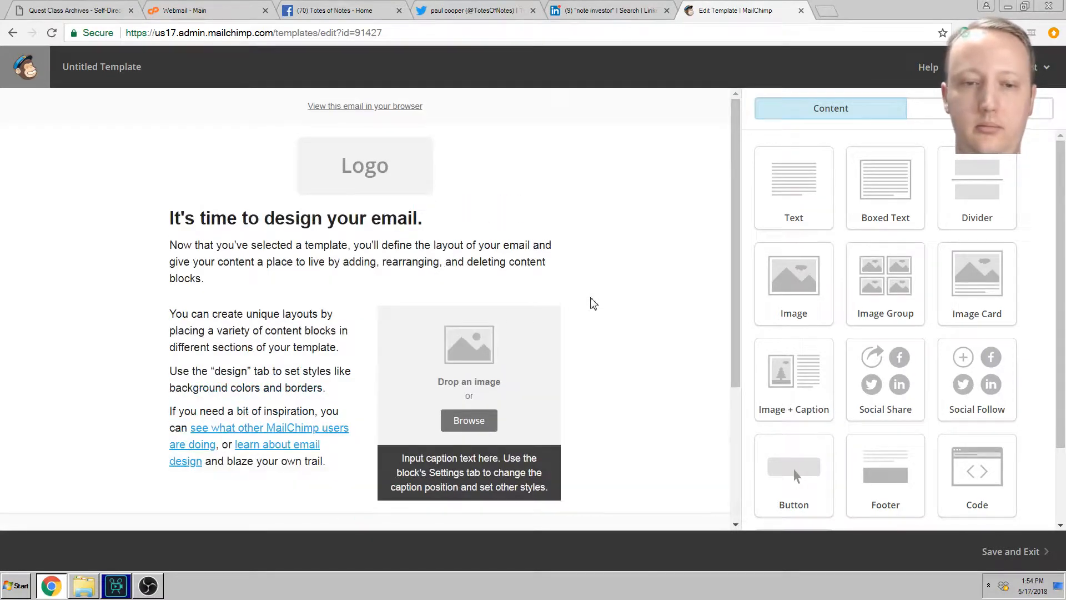
{"action": "scroll", "coordinate": [561, 330], "scroll_direction": "down", "scroll_amount": 4}
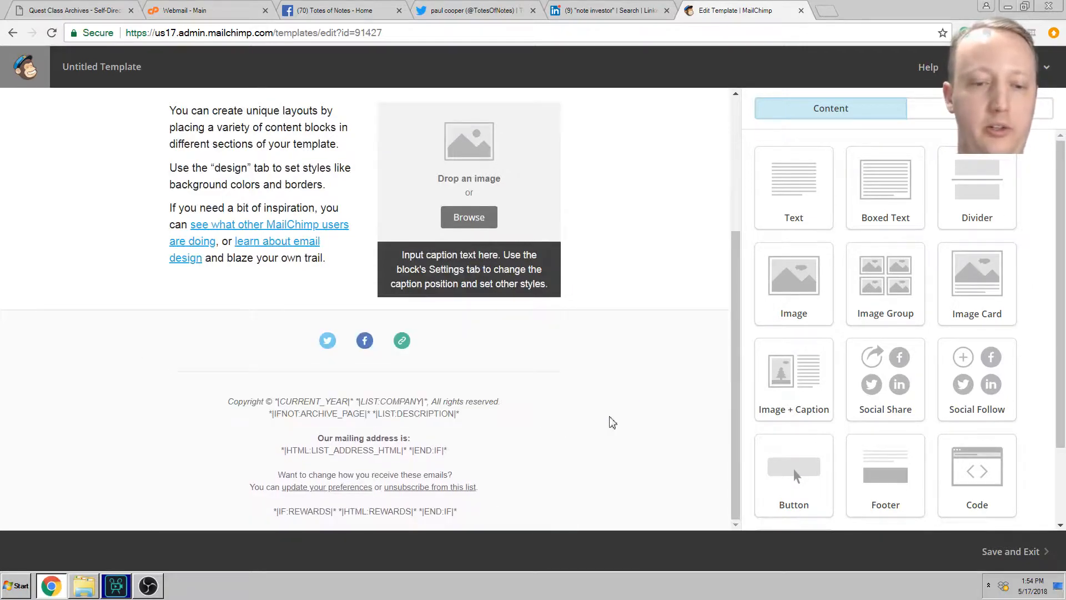
{"action": "scroll", "coordinate": [638, 399], "scroll_direction": "up", "scroll_amount": 4}
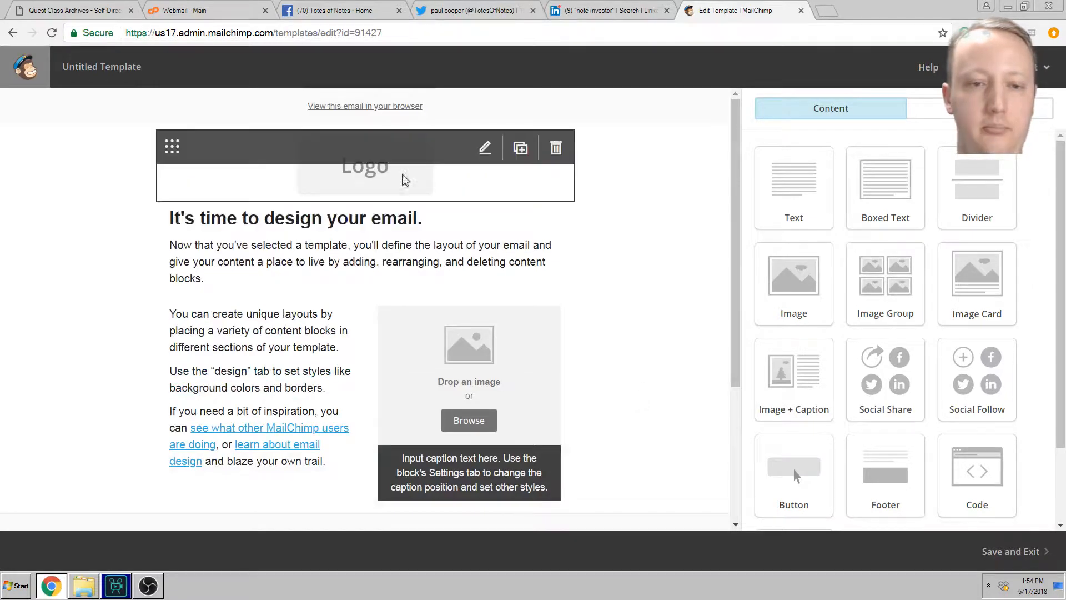
{"action": "left_click", "coordinate": [376, 157]}
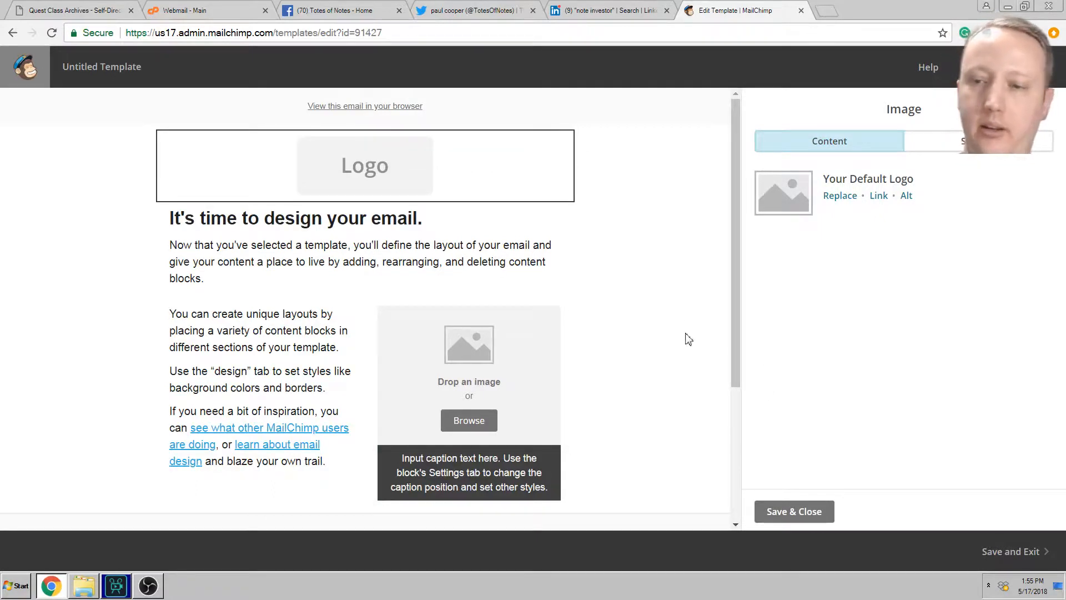
{"action": "left_click", "coordinate": [793, 511]}
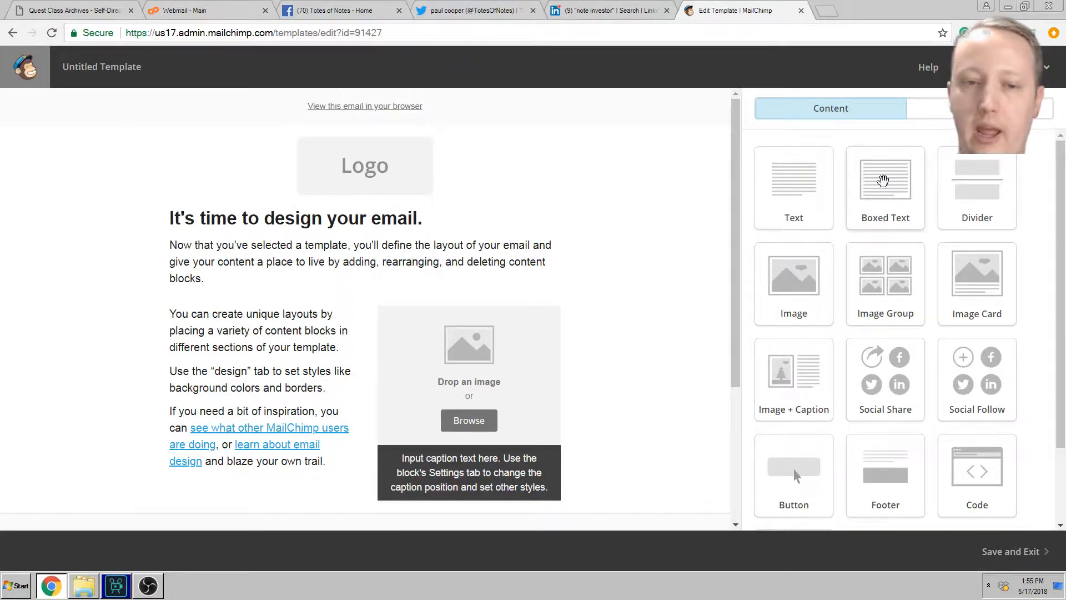
Step: Drop a Boxed Text block under the intro paragraph, save it, and select the logo block
{"action": "left_click_drag", "start_coordinate": [883, 184], "coordinate": [327, 316]}
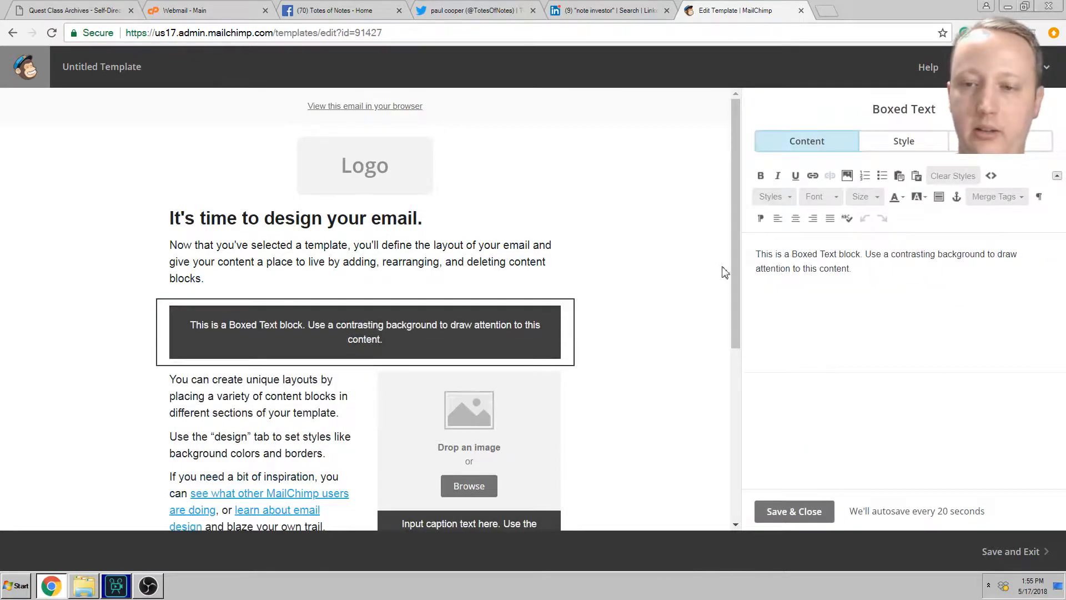
{"action": "left_click", "coordinate": [775, 512]}
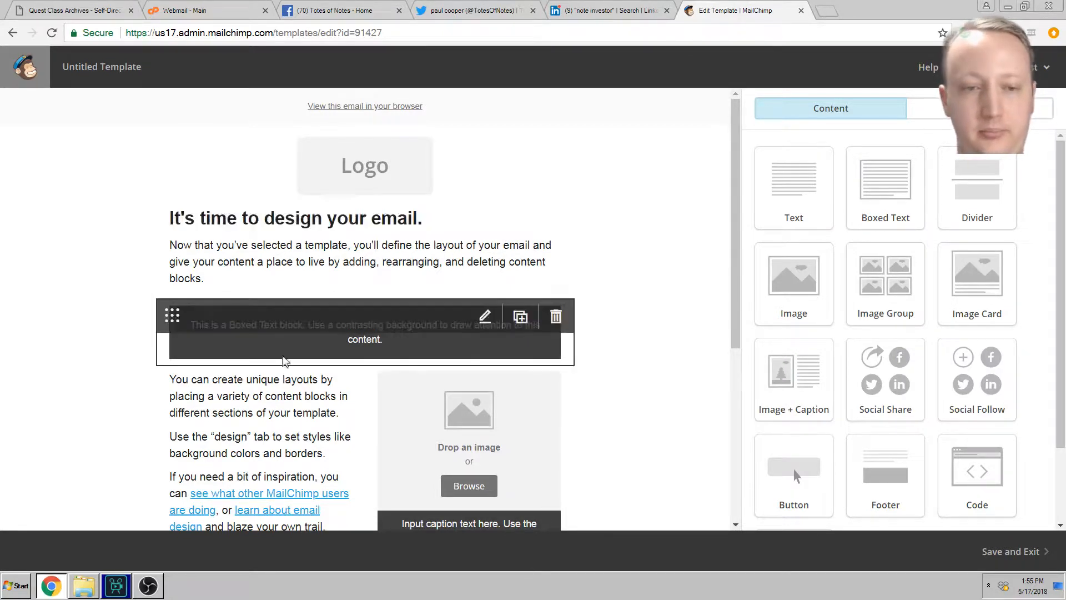
{"action": "left_click", "coordinate": [382, 183]}
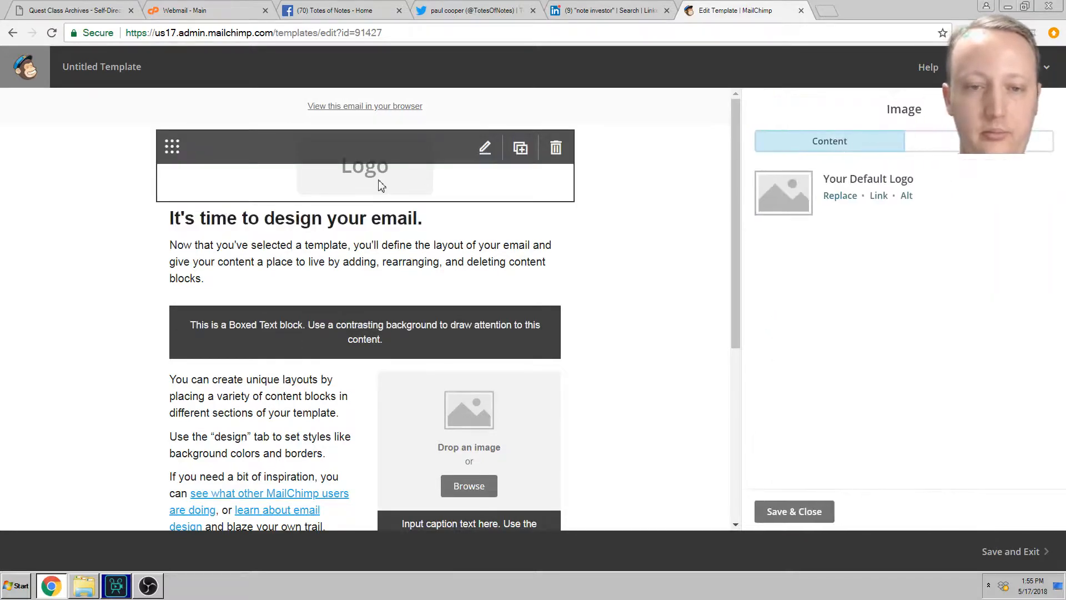
Step: Replace the placeholder logo with the black-and-yellow Totes of Notes logo from Content Manager
{"action": "left_click", "coordinate": [853, 199]}
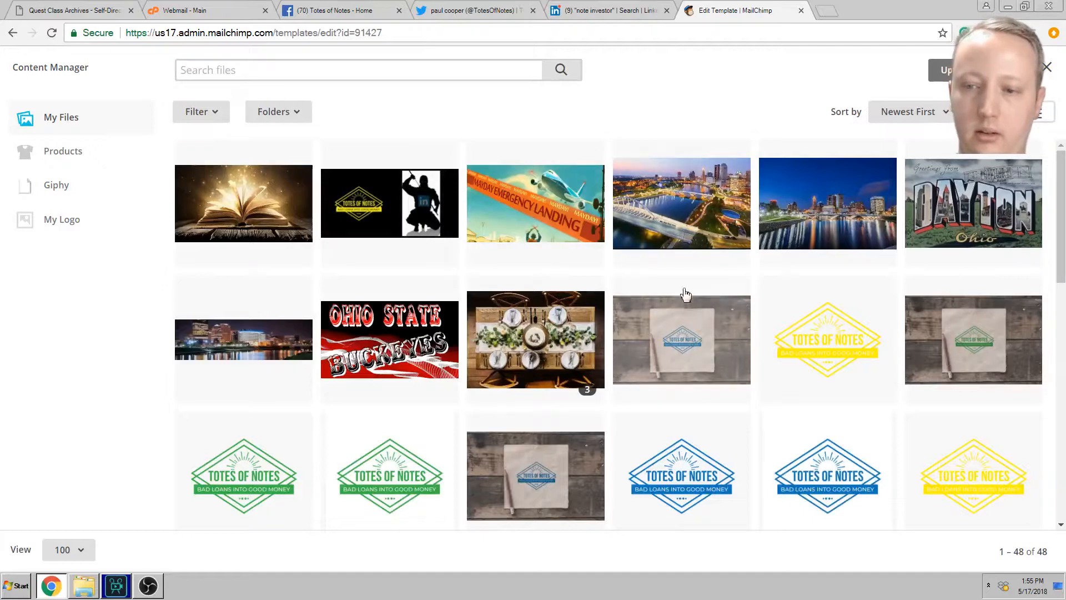
{"action": "scroll", "coordinate": [717, 332], "scroll_direction": "down", "scroll_amount": 5}
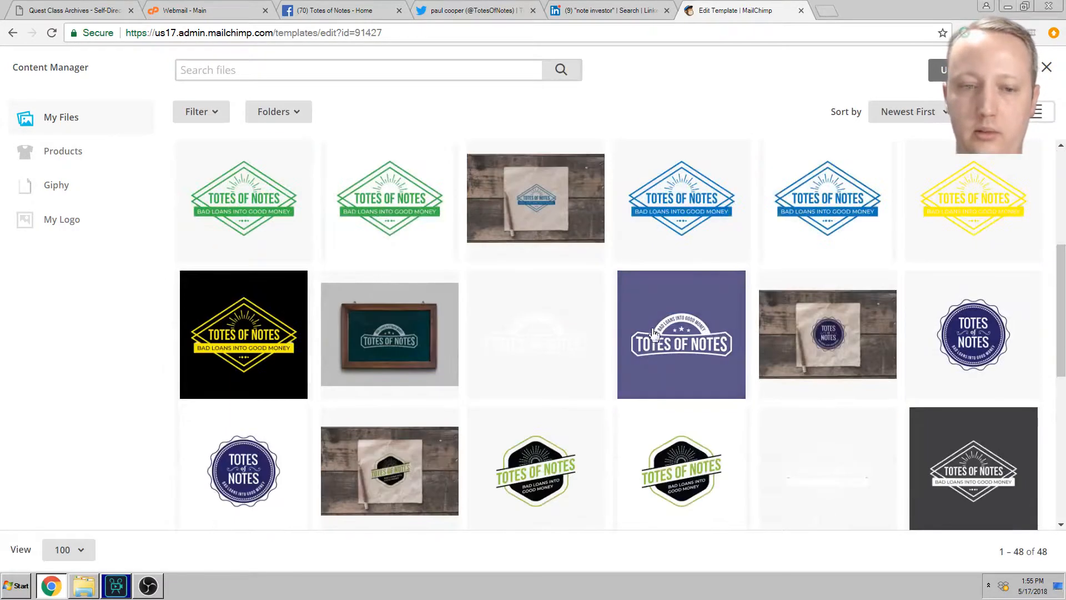
{"action": "left_click", "coordinate": [233, 336]}
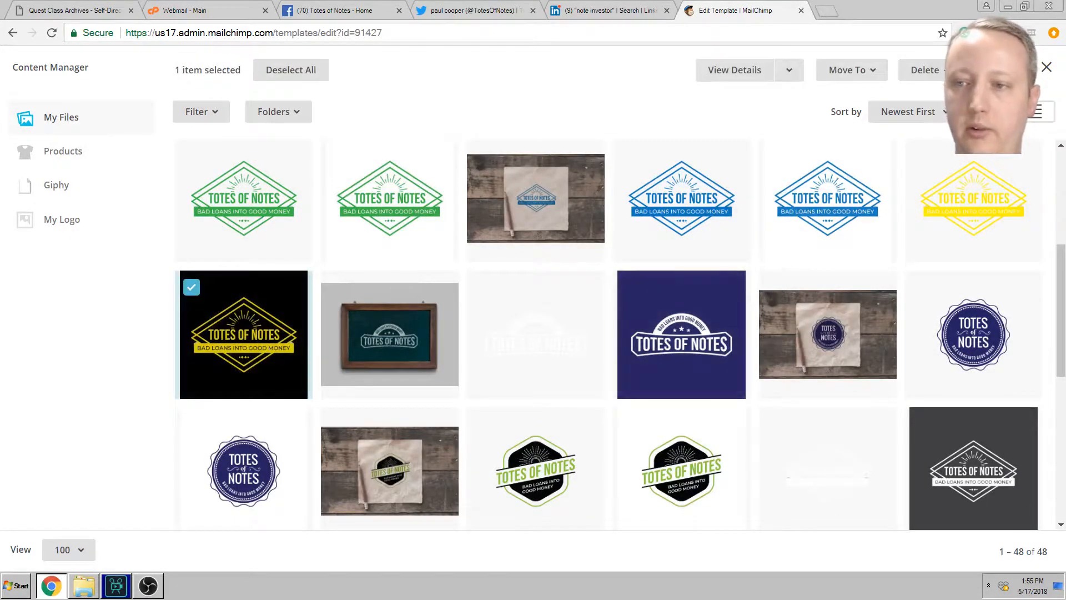
{"action": "left_click", "coordinate": [991, 70]}
Step: Open the new Totes of Notes logo in the Photo Editor
{"action": "scroll", "coordinate": [570, 328], "scroll_direction": "down", "scroll_amount": 5}
{"action": "scroll", "coordinate": [583, 325], "scroll_direction": "up", "scroll_amount": 4}
{"action": "scroll", "coordinate": [584, 327], "scroll_direction": "up", "scroll_amount": 2}
{"action": "scroll", "coordinate": [633, 300], "scroll_direction": "down", "scroll_amount": 3}
{"action": "scroll", "coordinate": [647, 289], "scroll_direction": "up", "scroll_amount": 3}
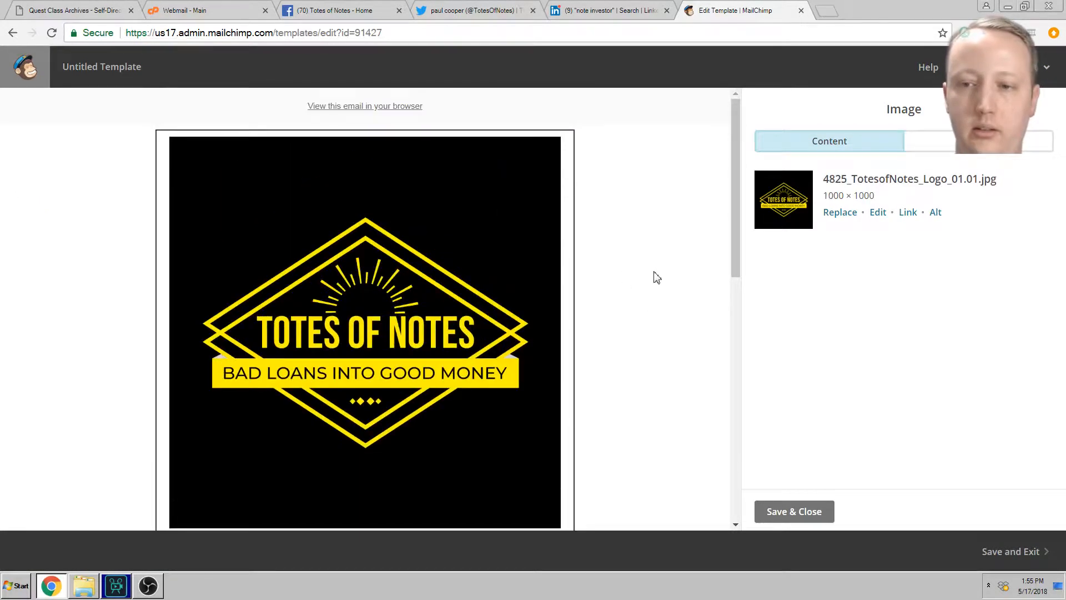
{"action": "left_click", "coordinate": [879, 213]}
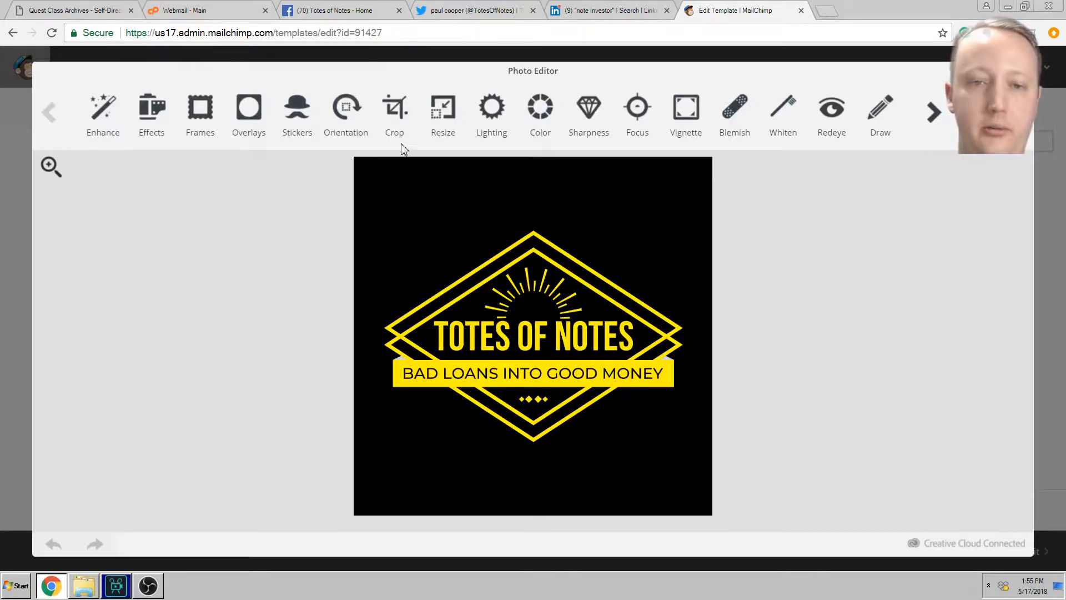
Step: Resize the logo to 500 × 500 in the Photo Editor
{"action": "left_click", "coordinate": [444, 108]}
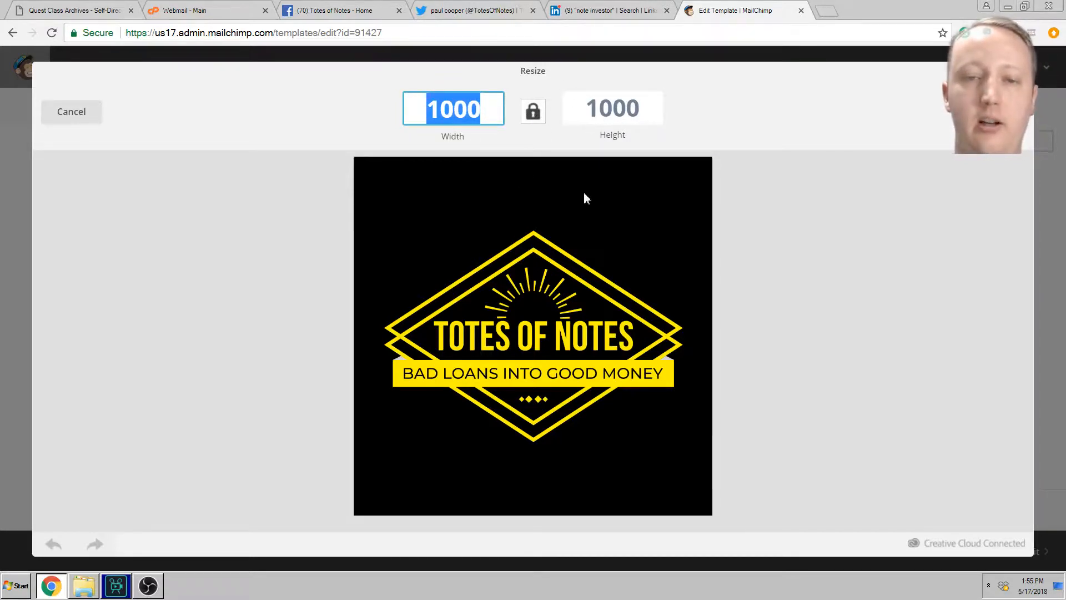
{"action": "type", "text": "500"}
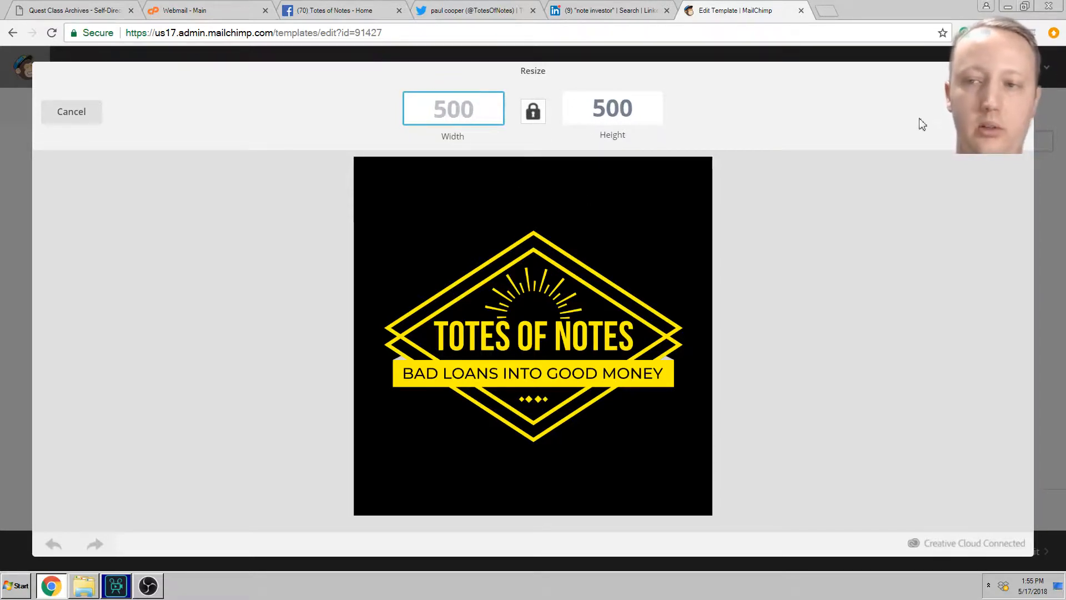
{"action": "key", "text": "Return"}
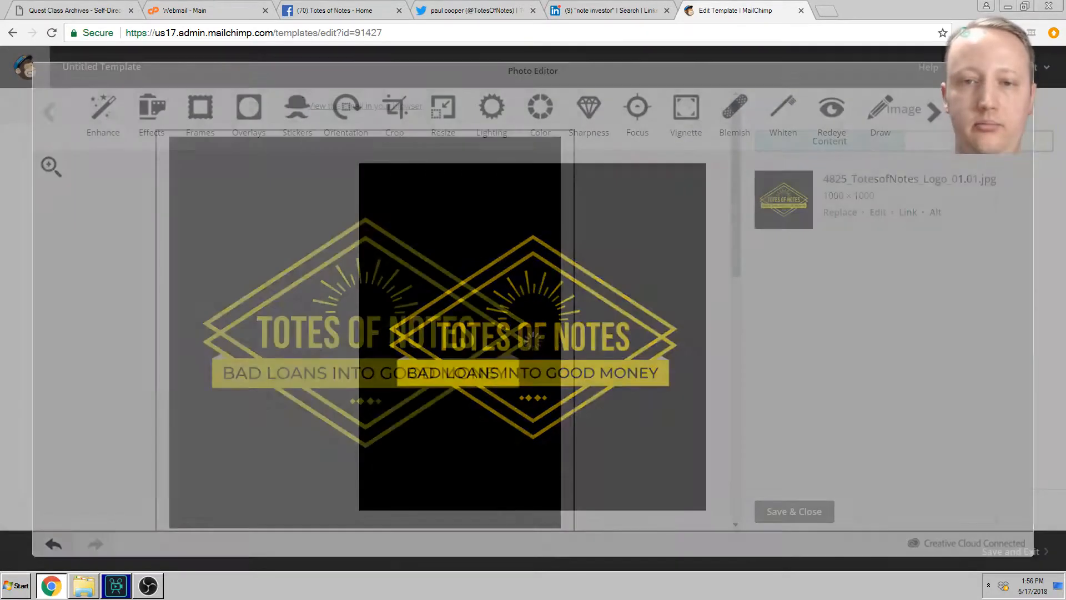
Step: Reopen the logo in the Photo Editor, resize it to 300 × 300, and save it to the template
{"action": "scroll", "coordinate": [628, 293], "scroll_direction": "down", "scroll_amount": 5}
{"action": "scroll", "coordinate": [639, 313], "scroll_direction": "up", "scroll_amount": 2}
{"action": "scroll", "coordinate": [638, 313], "scroll_direction": "up", "scroll_amount": 3}
{"action": "scroll", "coordinate": [638, 309], "scroll_direction": "down", "scroll_amount": 7}
{"action": "scroll", "coordinate": [611, 313], "scroll_direction": "up", "scroll_amount": 6}
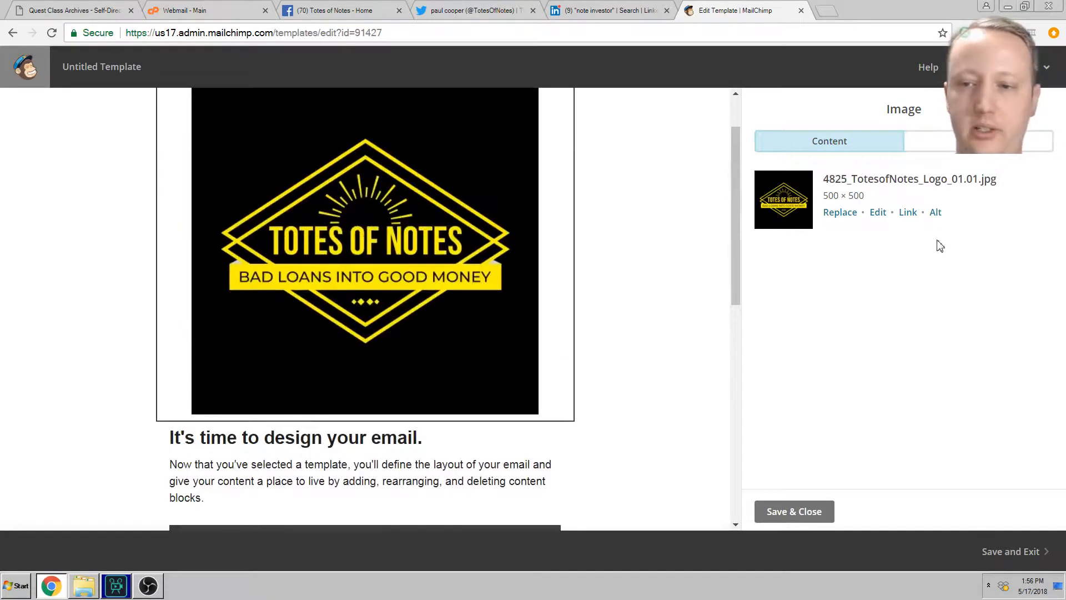
{"action": "left_click", "coordinate": [875, 213]}
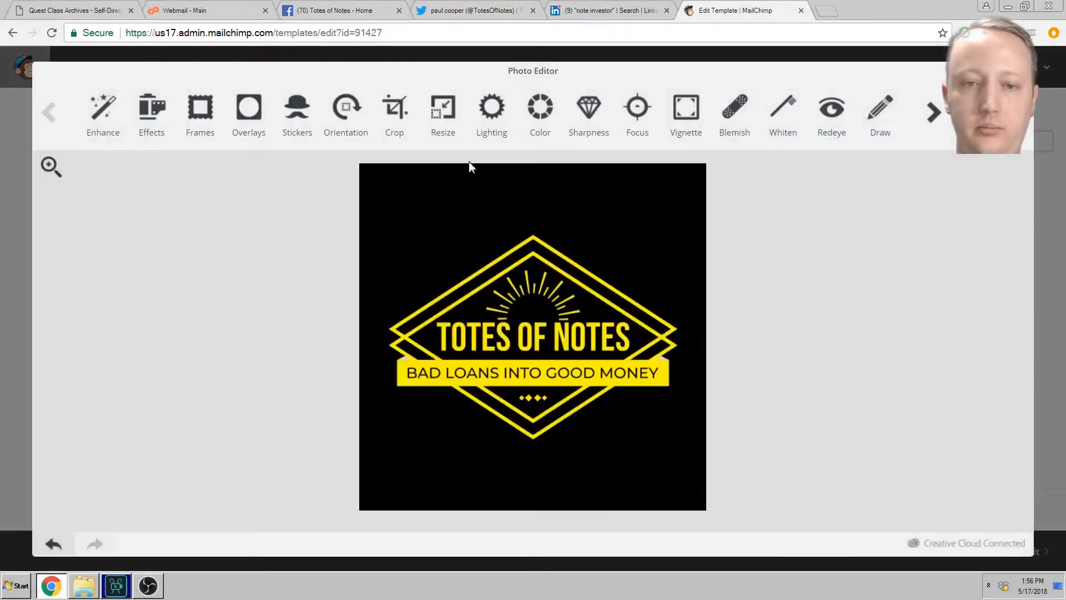
{"action": "left_click", "coordinate": [443, 108]}
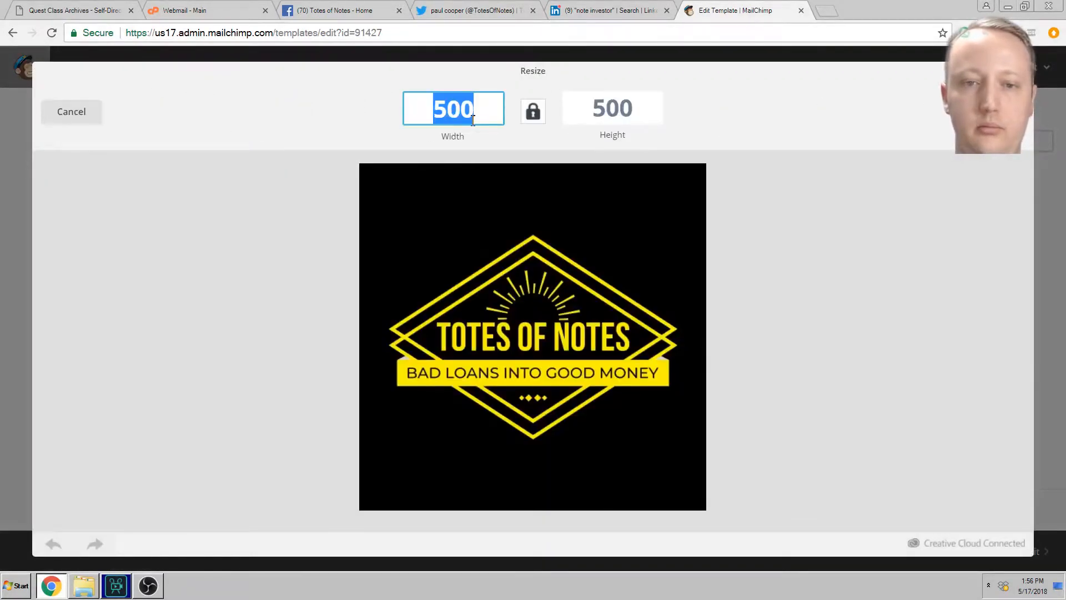
{"action": "type", "text": "300"}
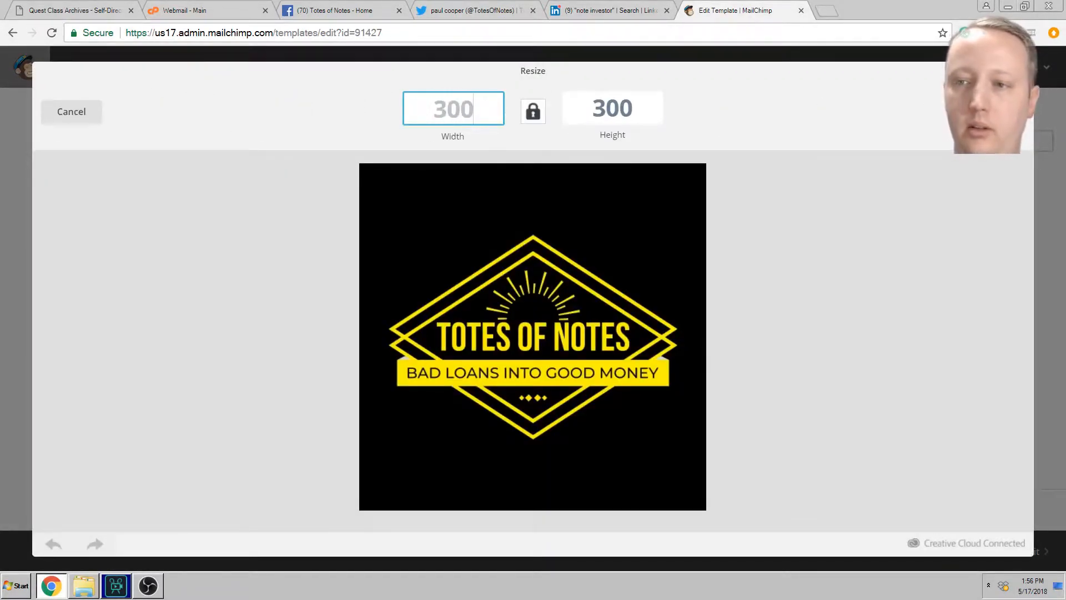
{"action": "left_click", "coordinate": [994, 112]}
{"action": "left_click", "coordinate": [994, 111]}
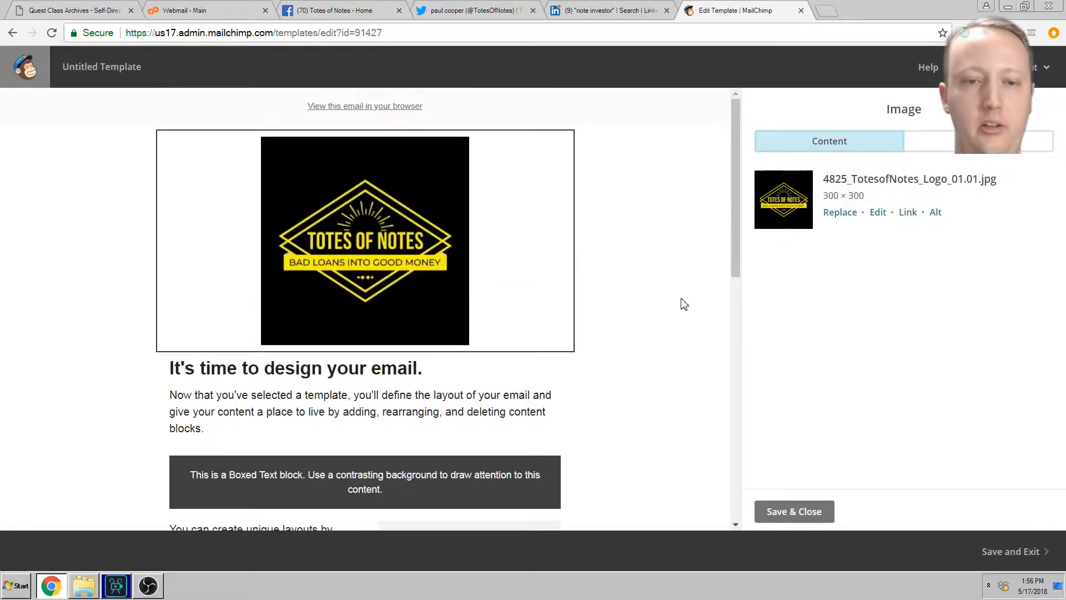
{"action": "mouse_move", "coordinate": [403, 239]}
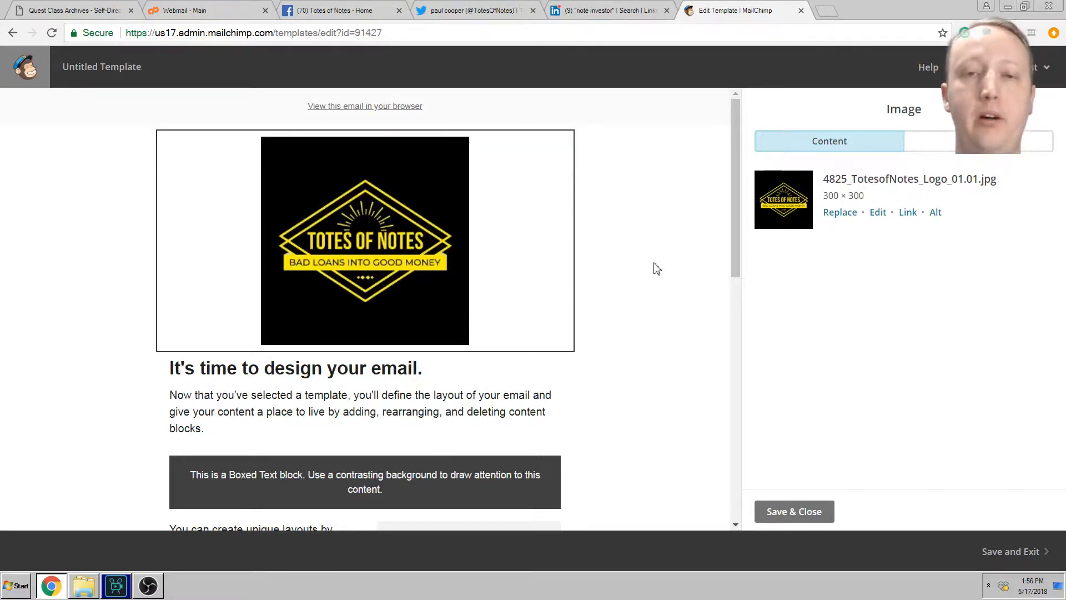
Step: Overwrite the 'It's time to design your email.' heading with 'Thanks for joining the Totes of Notes Newsletter!'
{"action": "scroll", "coordinate": [661, 304], "scroll_direction": "down", "scroll_amount": 3}
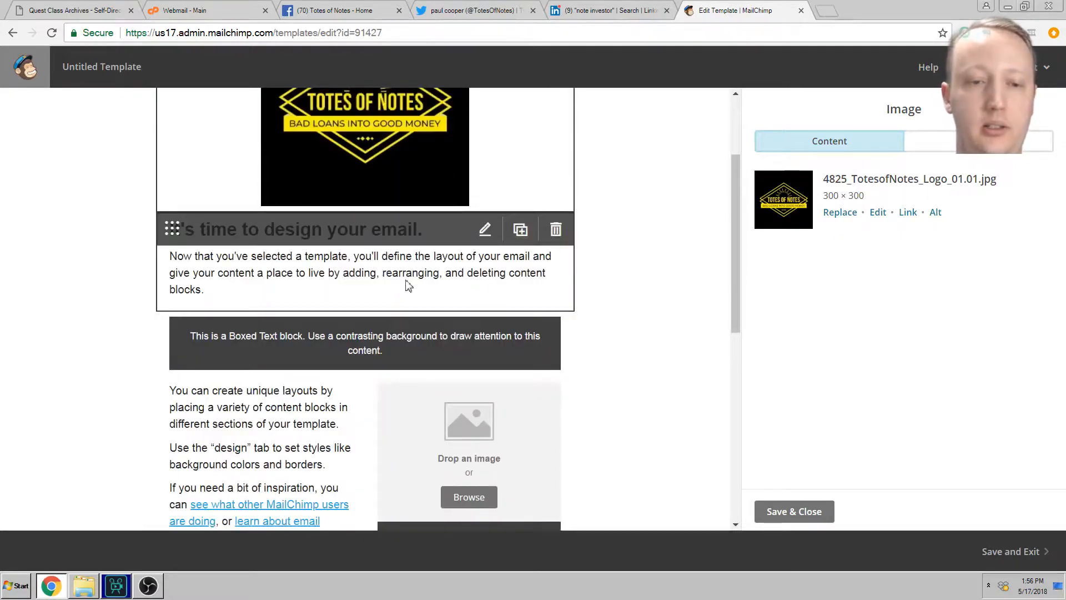
{"action": "left_click", "coordinate": [282, 226]}
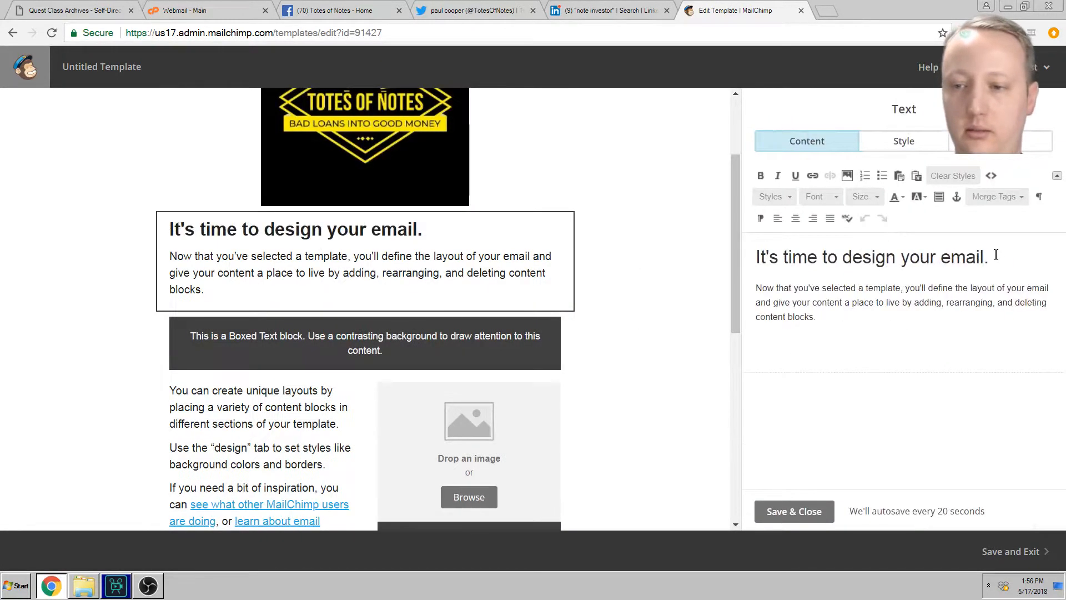
{"action": "key", "text": "shift+Home"}
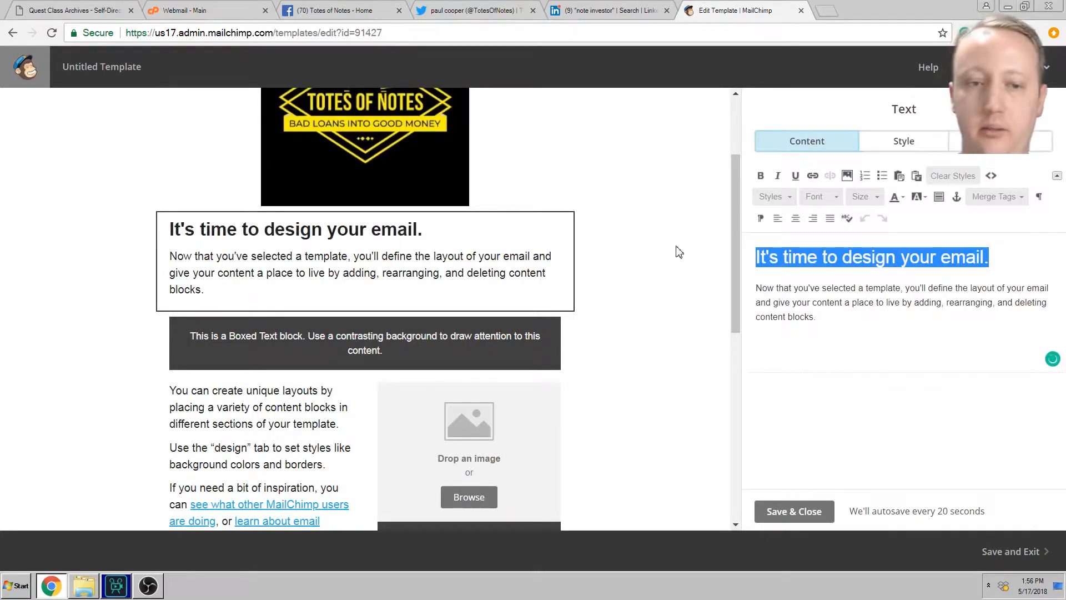
{"action": "type", "text": "Hi thanks for"}
{"action": "key", "text": "BackSpace"}
{"action": "key", "text": "BackSpace"}
{"action": "key", "text": "BackSpace"}
{"action": "key", "text": "BackSpace"}
{"action": "key", "text": "BackSpace"}
{"action": "key", "text": "BackSpace"}
{"action": "key", "text": "BackSpace"}
{"action": "key", "text": "BackSpace"}
{"action": "key", "text": "BackSpace"}
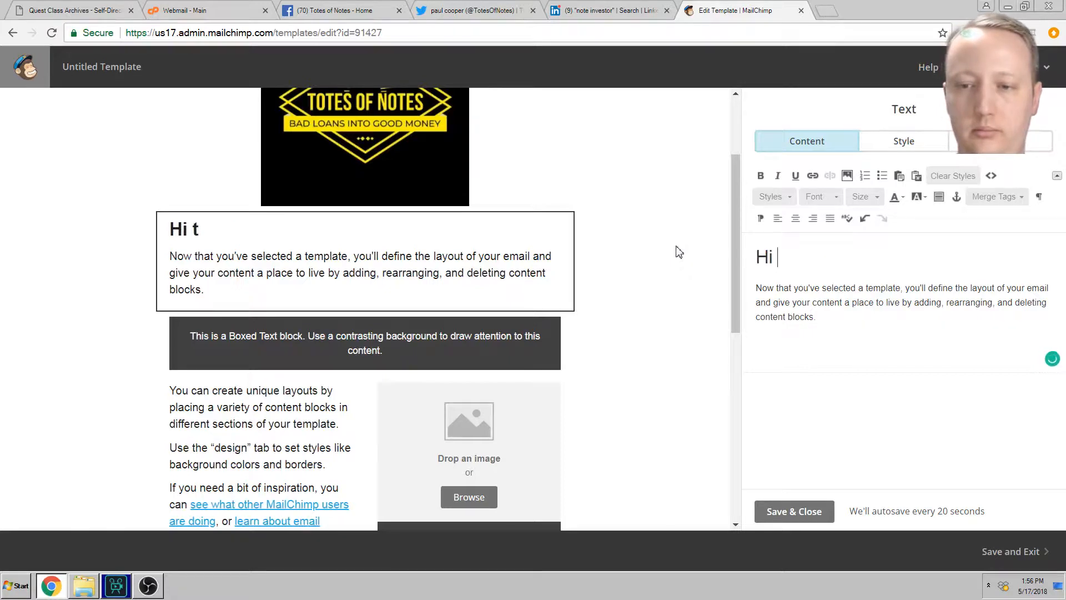
{"action": "type", "text": "ah"}
{"action": "key", "text": "BackSpace"}
{"action": "key", "text": "BackSpace"}
{"action": "type", "text": "hanks for"}
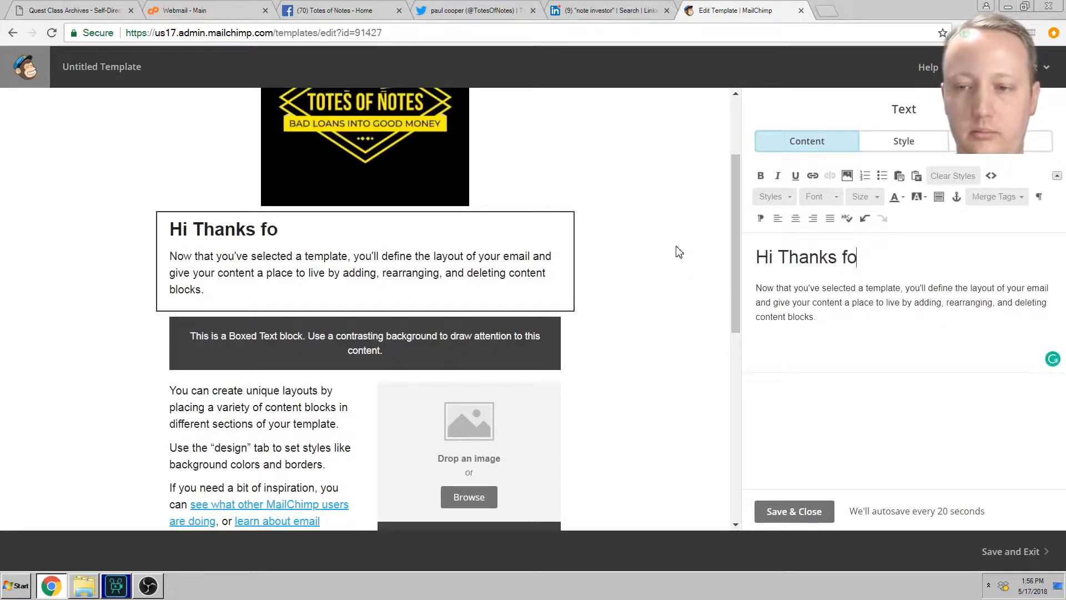
{"action": "key", "text": "BackSpace"}
{"action": "key", "text": "BackSpace"}
{"action": "key", "text": "BackSpace"}
{"action": "key", "text": "BackSpace"}
{"action": "key", "text": "BackSpace"}
{"action": "key", "text": "BackSpace"}
{"action": "key", "text": "BackSpace"}
{"action": "key", "text": "BackSpace"}
{"action": "key", "text": "BackSpace"}
{"action": "key", "text": "BackSpace"}
{"action": "key", "text": "BackSpace"}
{"action": "key", "text": "BackSpace"}
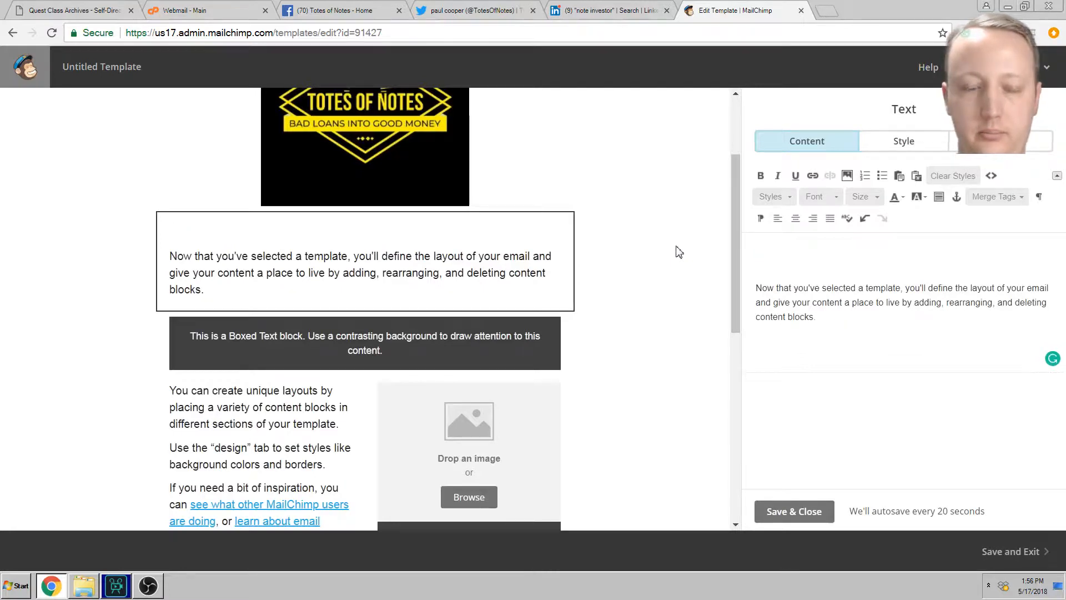
{"action": "type", "text": "Tote"}
{"action": "key", "text": "BackSpace"}
{"action": "key", "text": "BackSpace"}
{"action": "key", "text": "BackSpace"}
{"action": "key", "text": "BackSpace"}
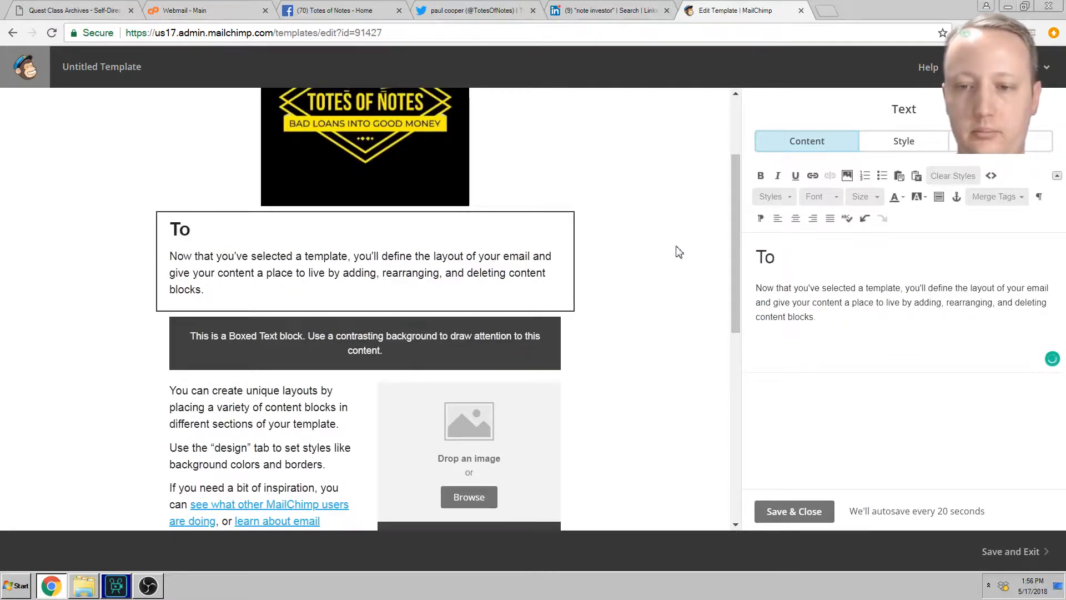
{"action": "type", "text": "Thanks for j"}
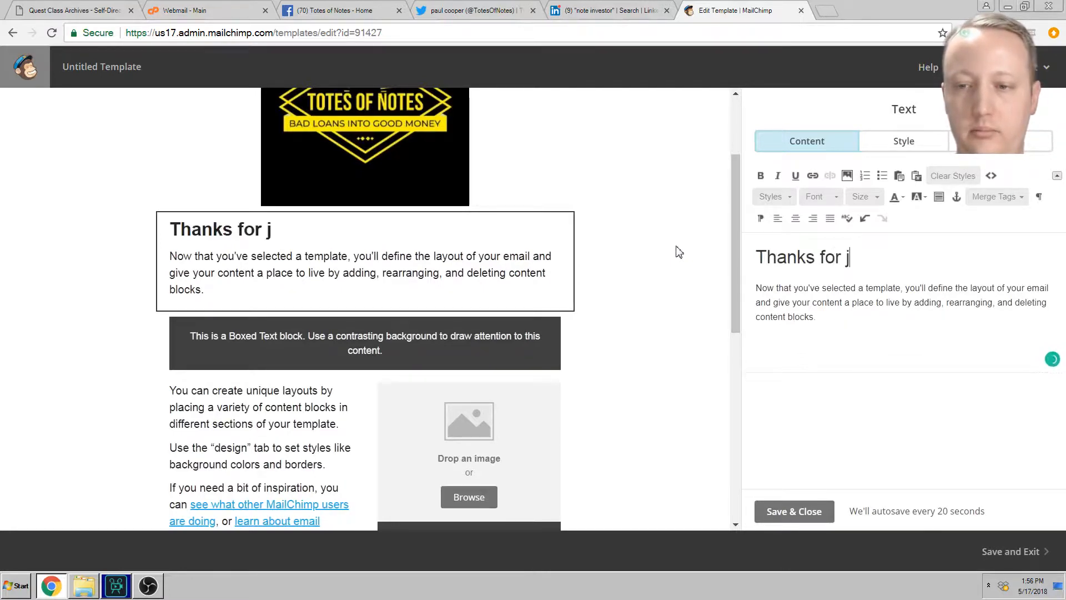
{"action": "type", "text": "oining the Totes "}
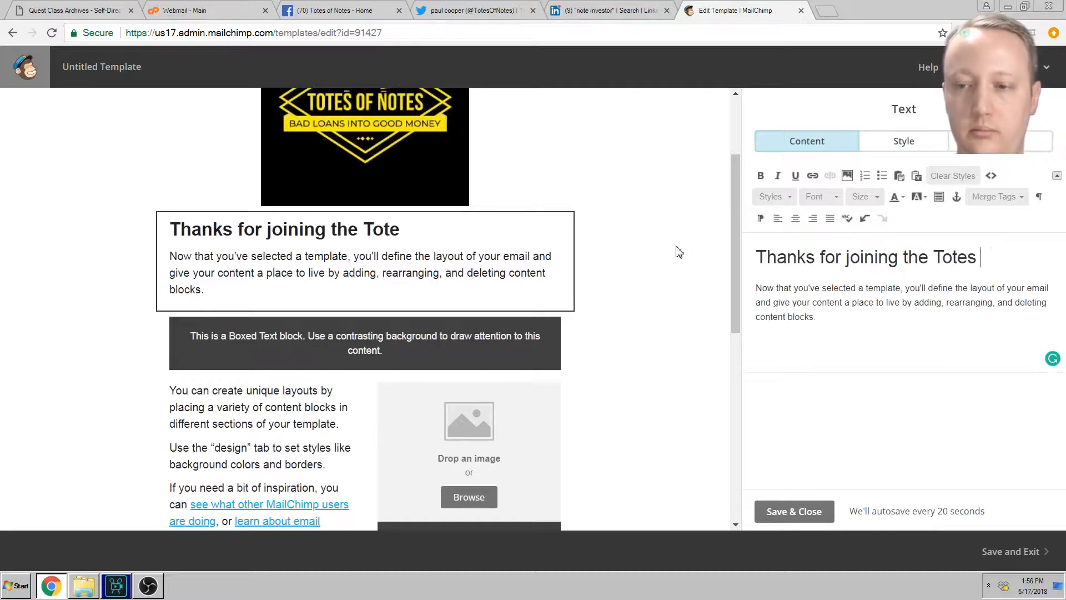
{"action": "type", "text": "of Notes Newsle"}
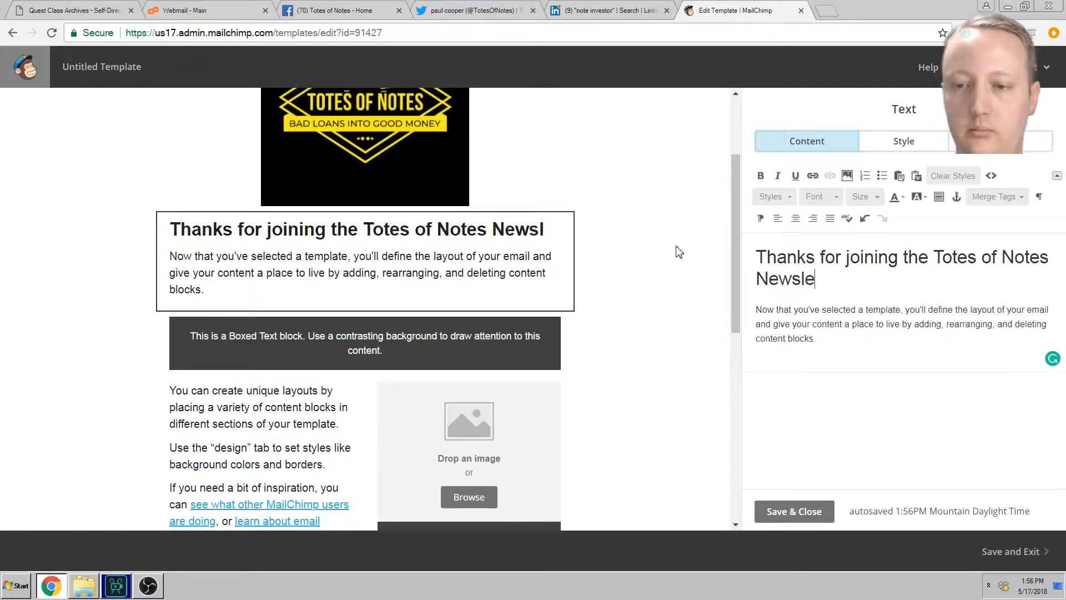
{"action": "type", "text": "tter!"}
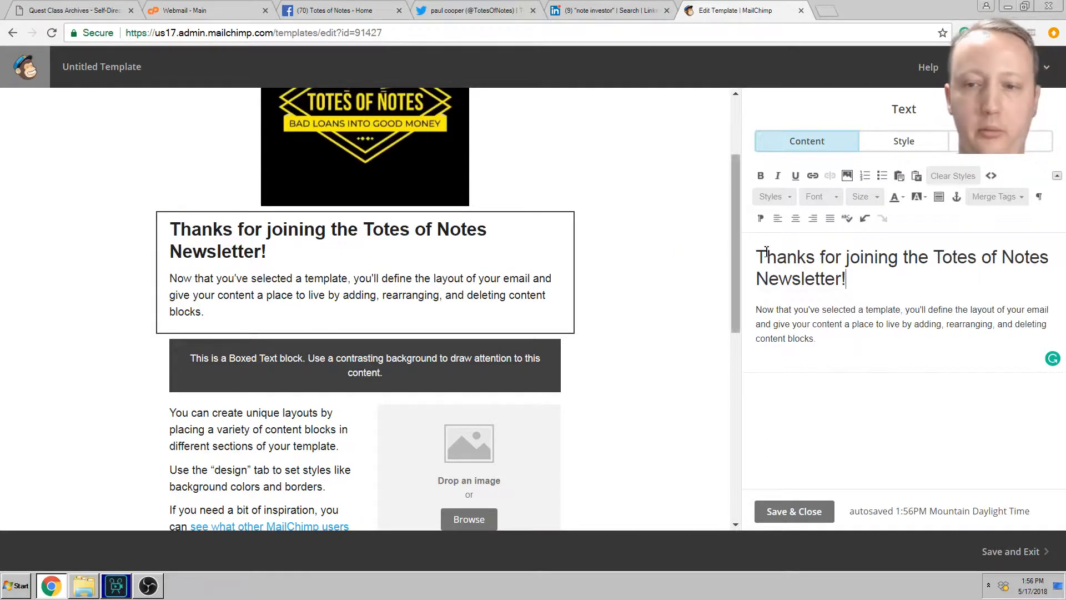
Step: Select the new heading and raise its font size through 18, 19 and 21 to 23
{"action": "left_click_drag", "start_coordinate": [756, 257], "coordinate": [861, 278]}
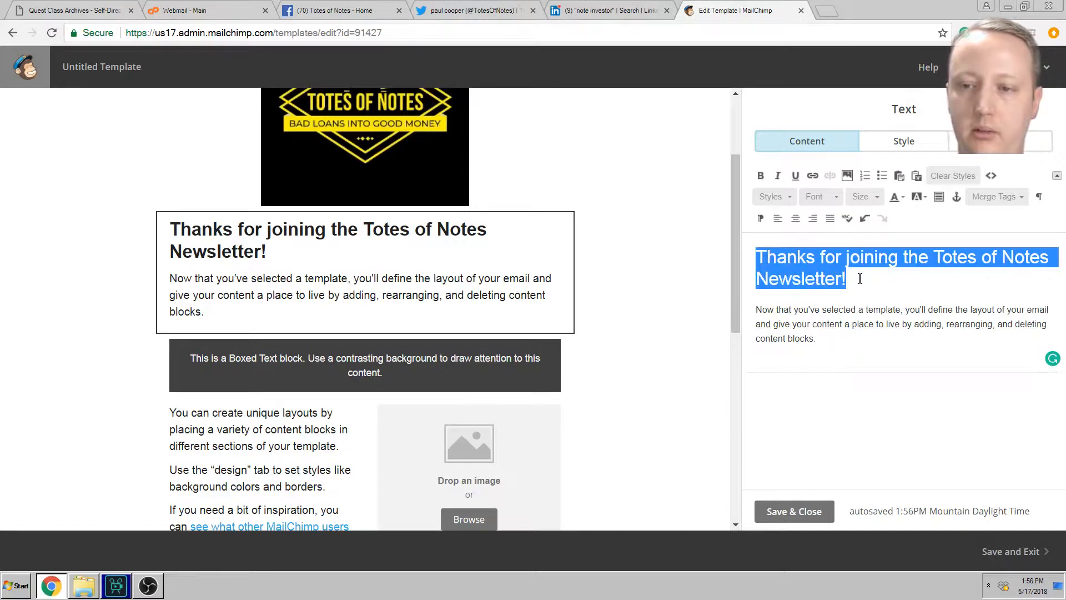
{"action": "left_click", "coordinate": [826, 199]}
{"action": "left_click", "coordinate": [827, 199]}
{"action": "left_click", "coordinate": [862, 198]}
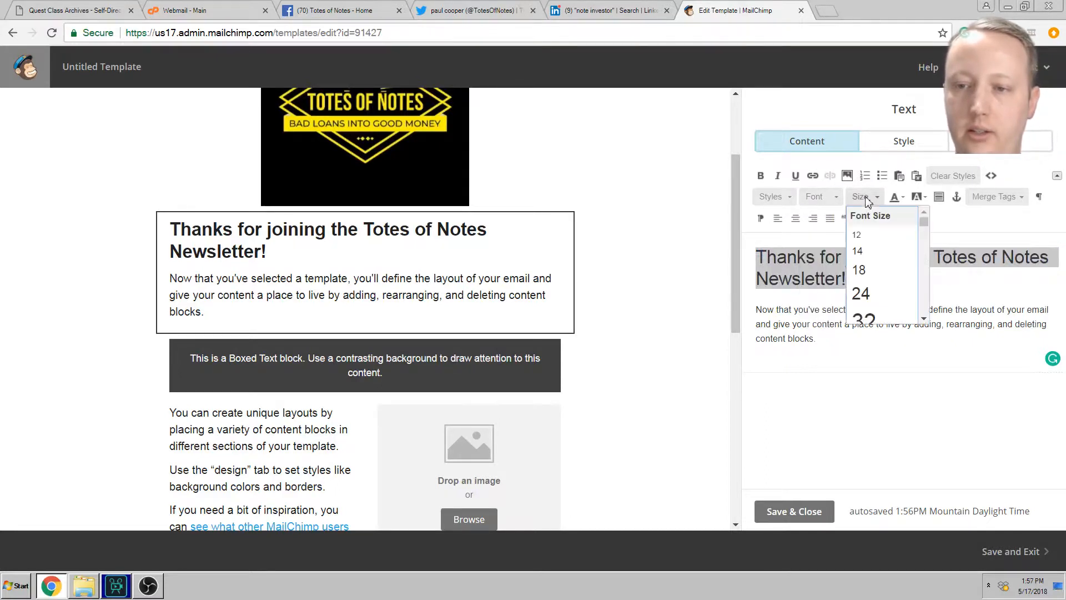
{"action": "left_click", "coordinate": [860, 271]}
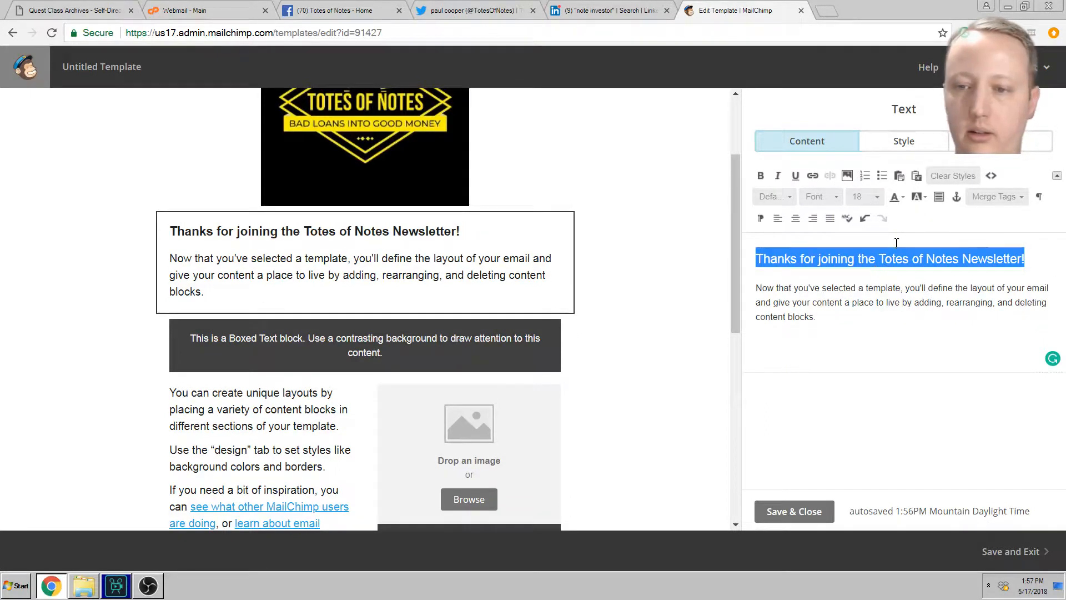
{"action": "left_click", "coordinate": [877, 198]}
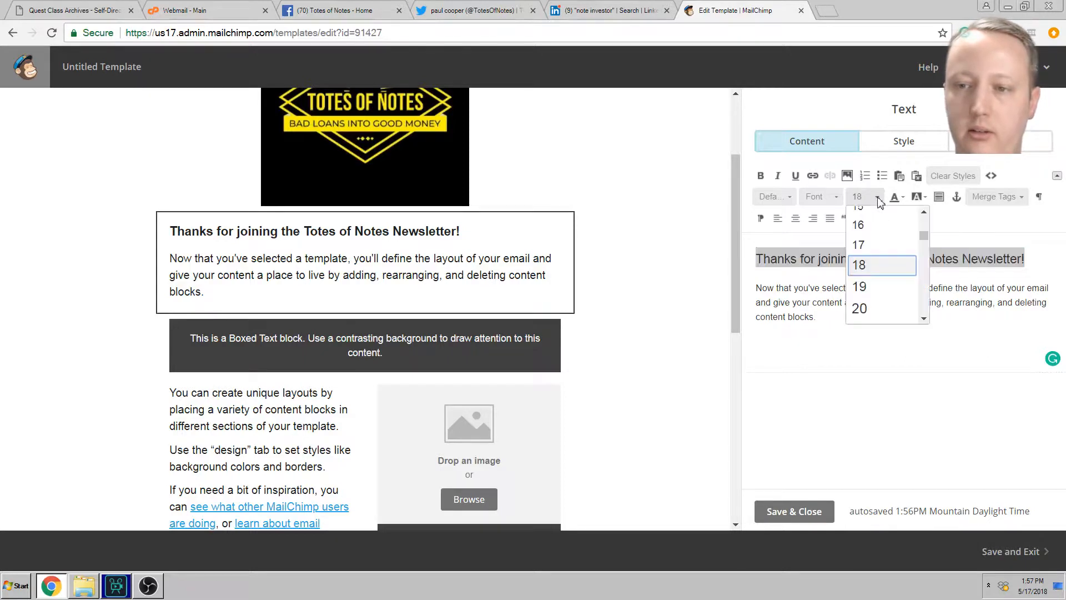
{"action": "left_click", "coordinate": [871, 289]}
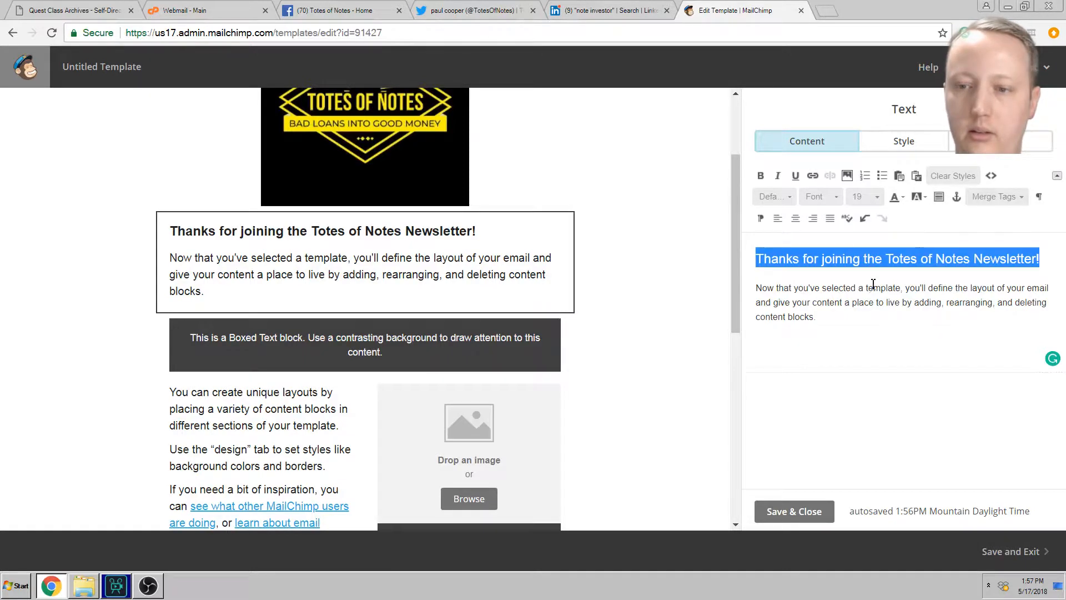
{"action": "left_click", "coordinate": [880, 200]}
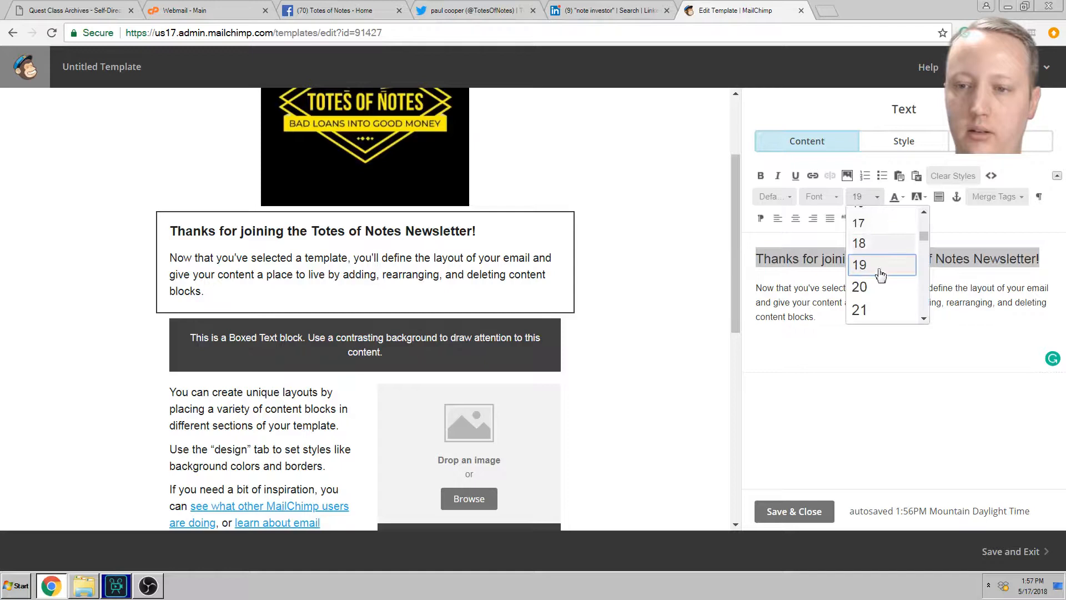
{"action": "left_click", "coordinate": [875, 310]}
{"action": "left_click", "coordinate": [876, 198]}
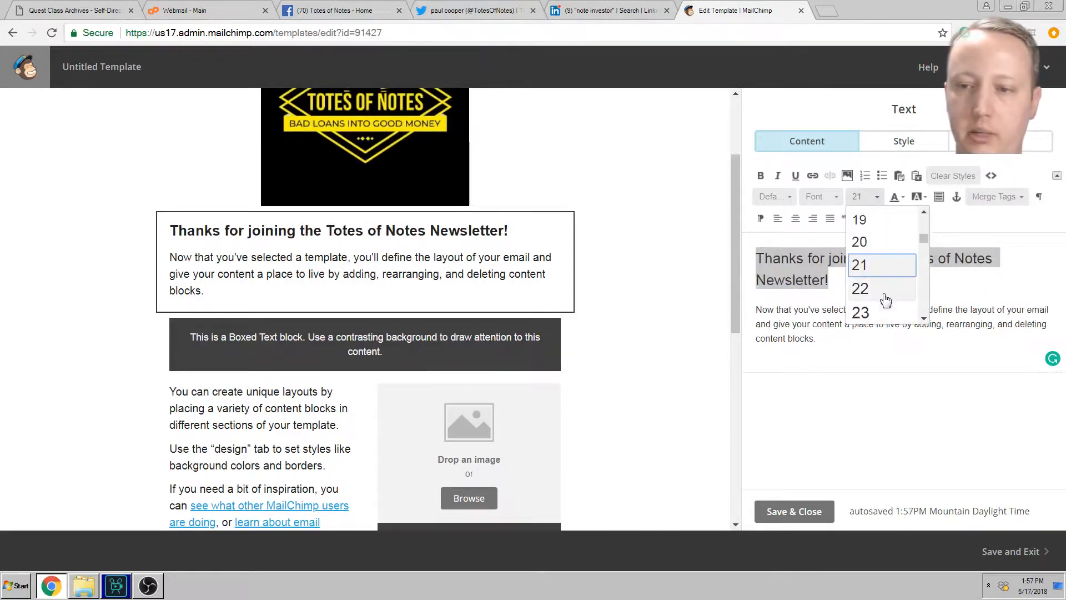
{"action": "left_click", "coordinate": [880, 306]}
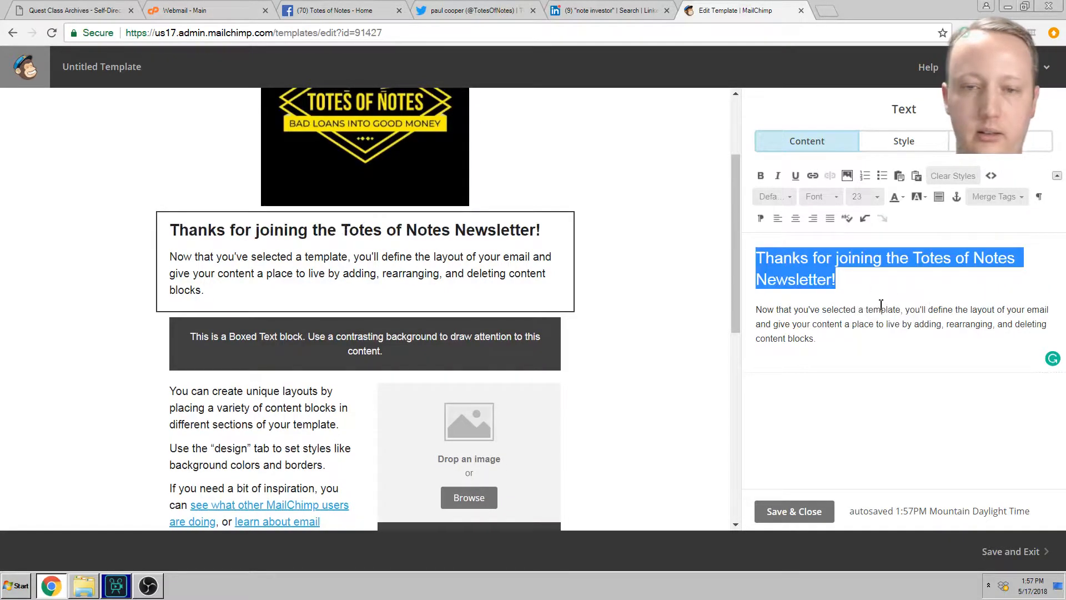
{"action": "left_click", "coordinate": [713, 275]}
{"action": "scroll", "coordinate": [677, 271], "scroll_direction": "up", "scroll_amount": 2}
{"action": "scroll", "coordinate": [608, 301], "scroll_direction": "down", "scroll_amount": 2}
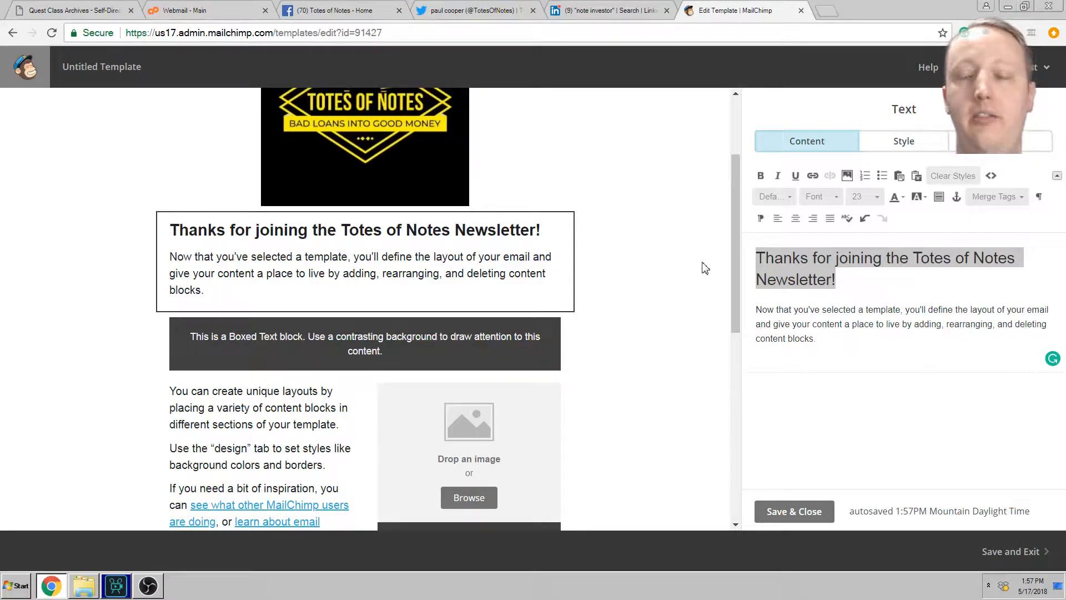
Step: Replace the intro paragraph with 'We buy distressed residential and commercial debt throughout the US.', fixing the spelling
{"action": "mouse_move", "coordinate": [743, 240]}
{"action": "left_mouse_down"}
{"action": "mouse_move", "coordinate": [721, 239]}
{"action": "mouse_move", "coordinate": [740, 238]}
{"action": "left_mouse_up"}
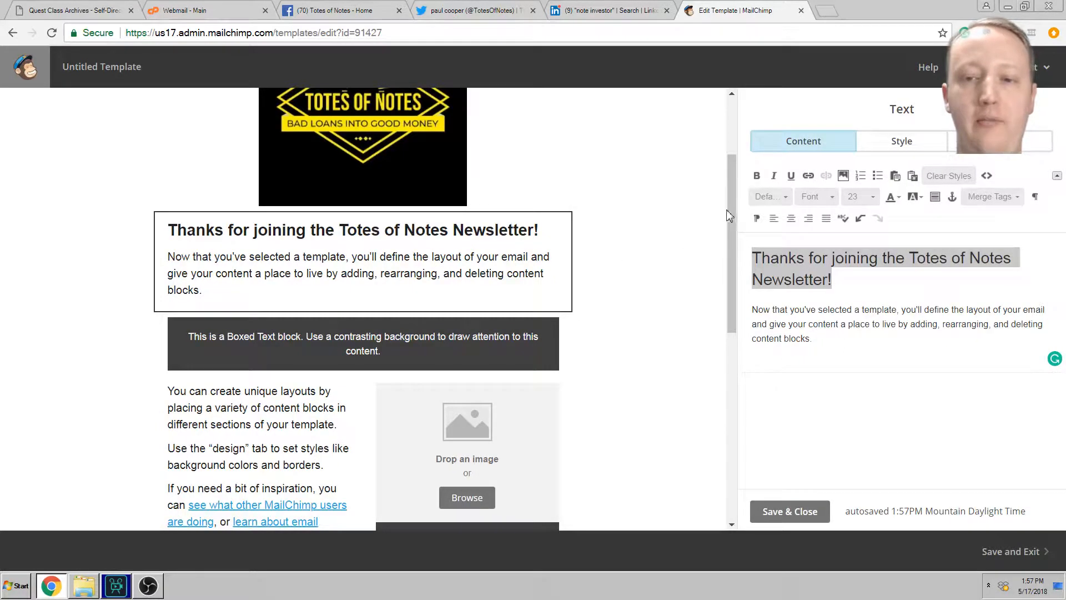
{"action": "scroll", "coordinate": [736, 198], "scroll_direction": "up", "scroll_amount": 1}
{"action": "left_click_drag", "start_coordinate": [736, 198], "coordinate": [728, 141]}
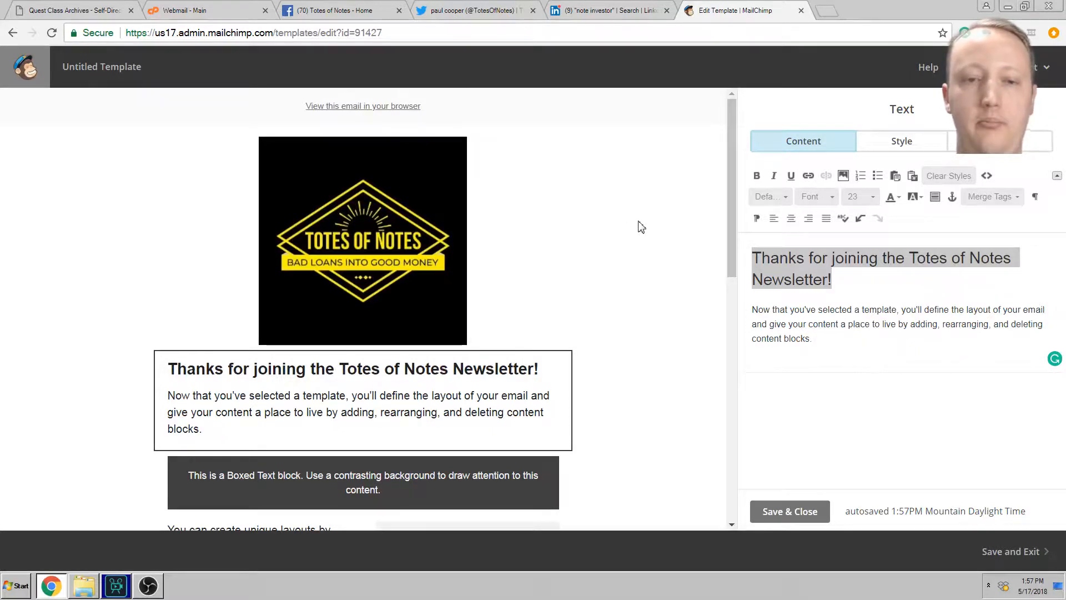
{"action": "scroll", "coordinate": [621, 246], "scroll_direction": "down", "scroll_amount": 2}
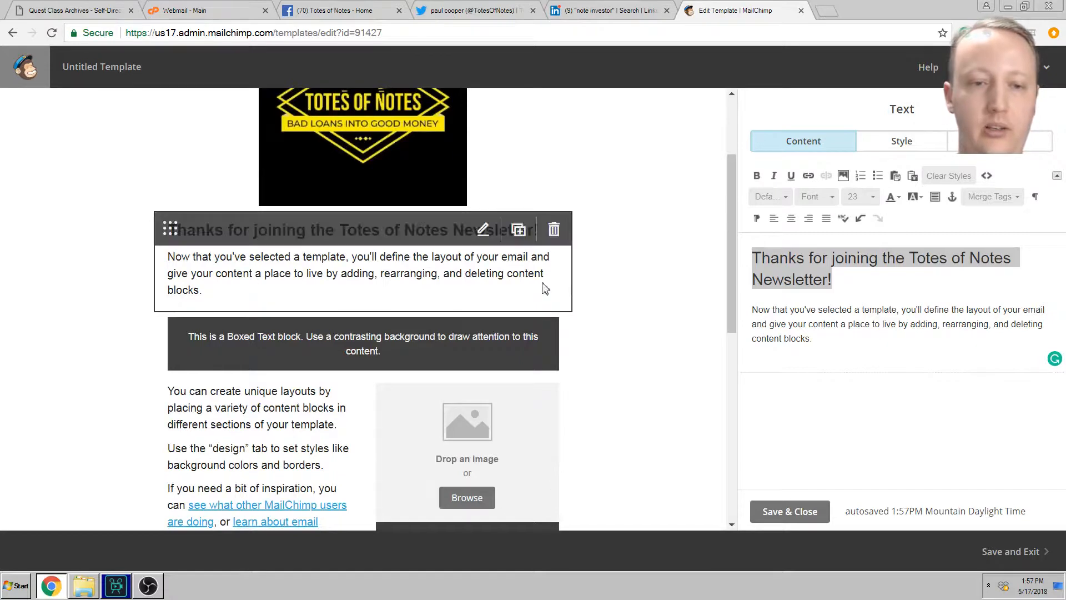
{"action": "left_click_drag", "start_coordinate": [754, 311], "coordinate": [841, 338]}
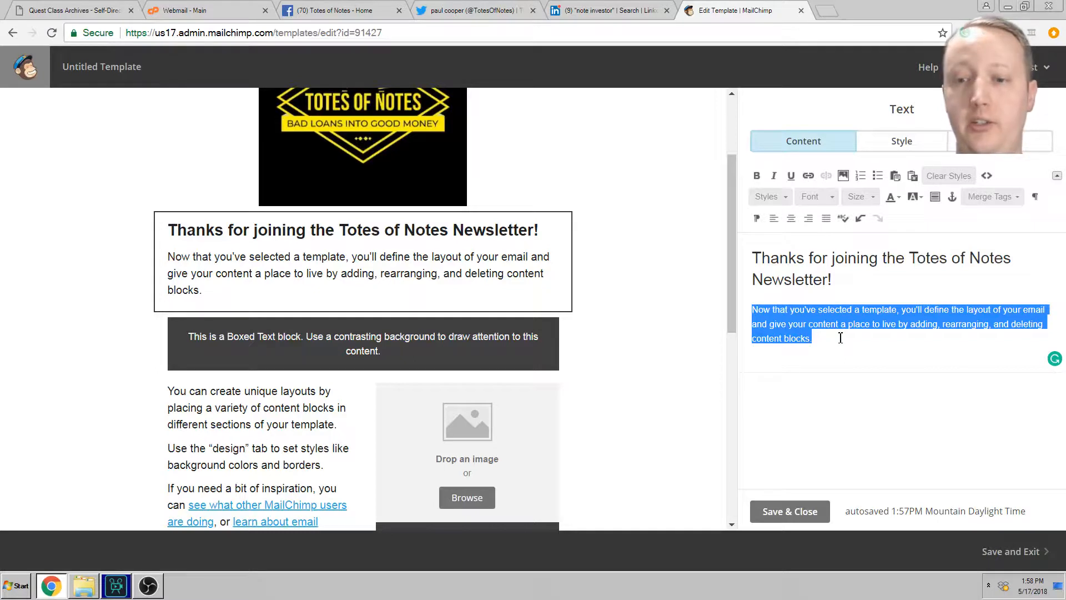
{"action": "type", "text": "We buy"}
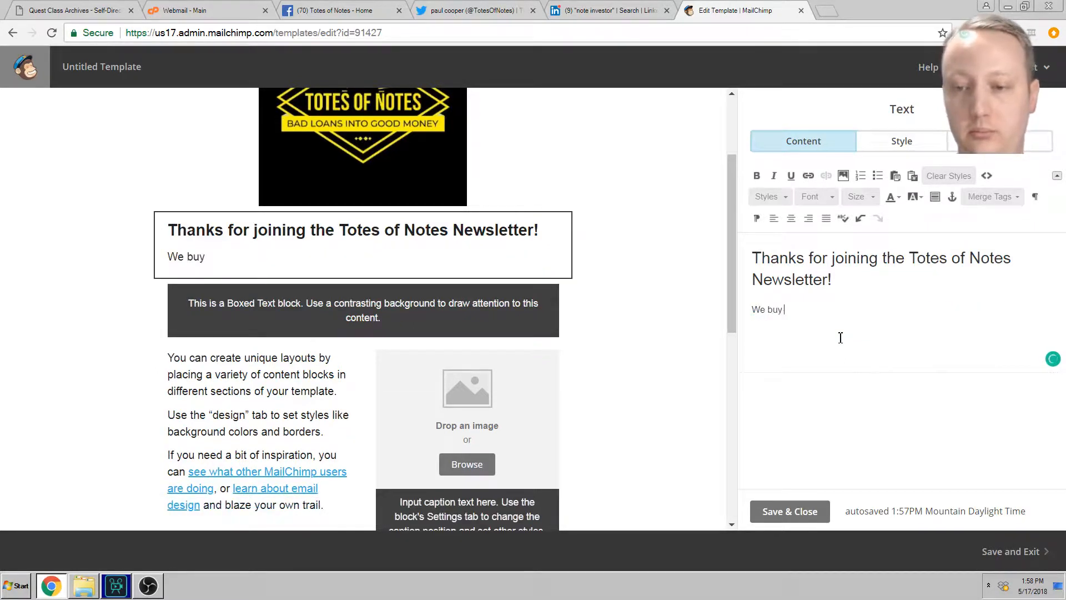
{"action": "type", "text": " distressed residential and "}
{"action": "type", "text": "commerical debt throughout the hou"}
{"action": "key", "text": "BackSpace"}
{"action": "key", "text": "BackSpace"}
{"action": "key", "text": "BackSpace"}
{"action": "type", "text": "US."}
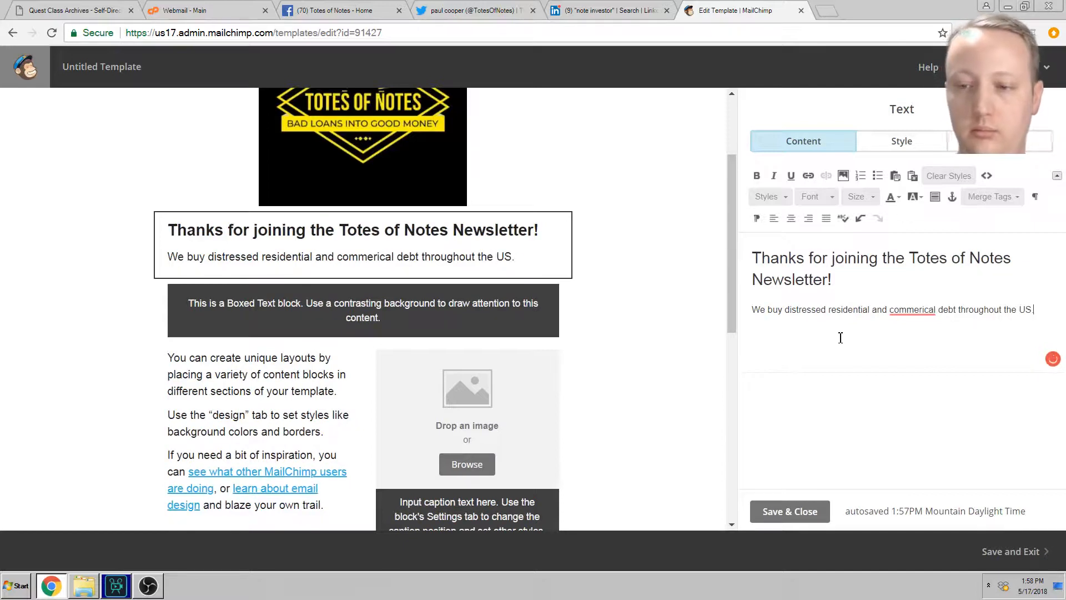
{"action": "right_click", "coordinate": [904, 309]}
{"action": "left_click_drag", "start_coordinate": [872, 322], "coordinate": [879, 332]}
{"action": "left_click", "coordinate": [907, 313]}
{"action": "left_click", "coordinate": [930, 333]}
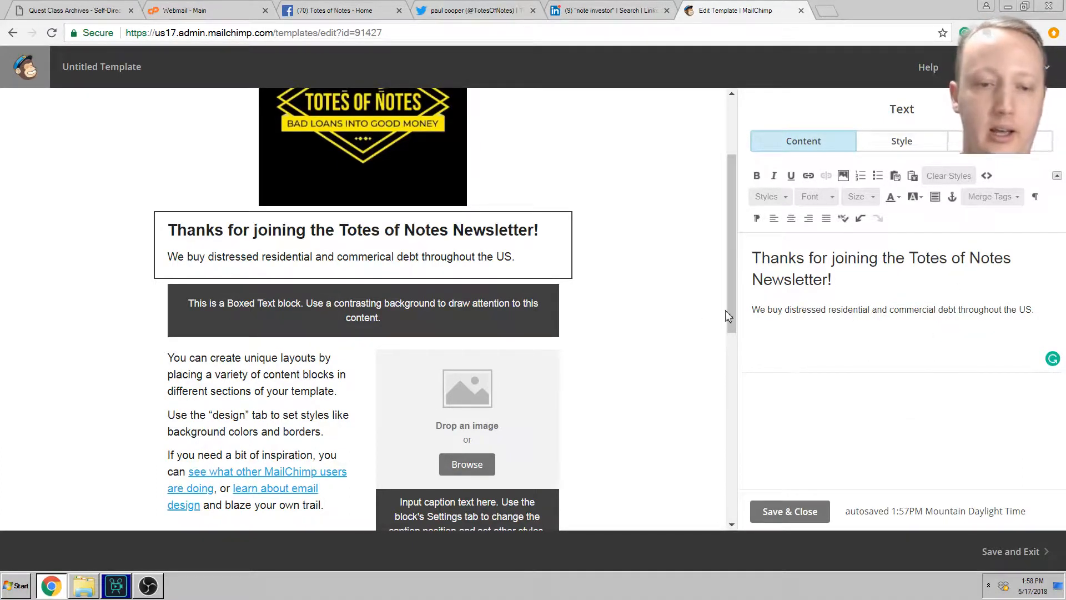
Step: Replace the boxed text placeholder with 'About Us' and save the block
{"action": "left_click", "coordinate": [383, 315]}
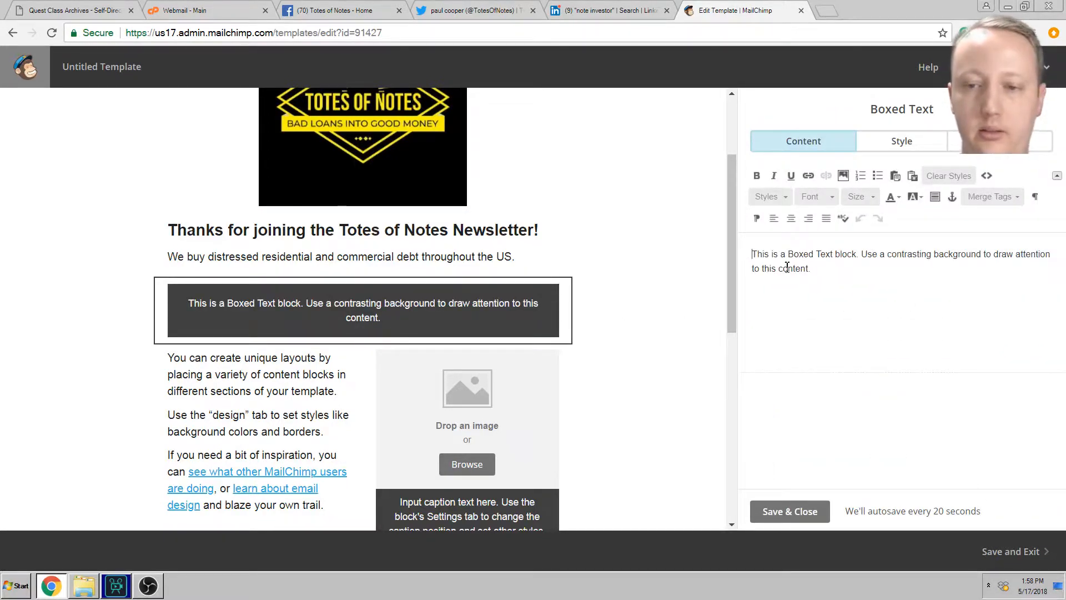
{"action": "key", "text": "ctrl+a"}
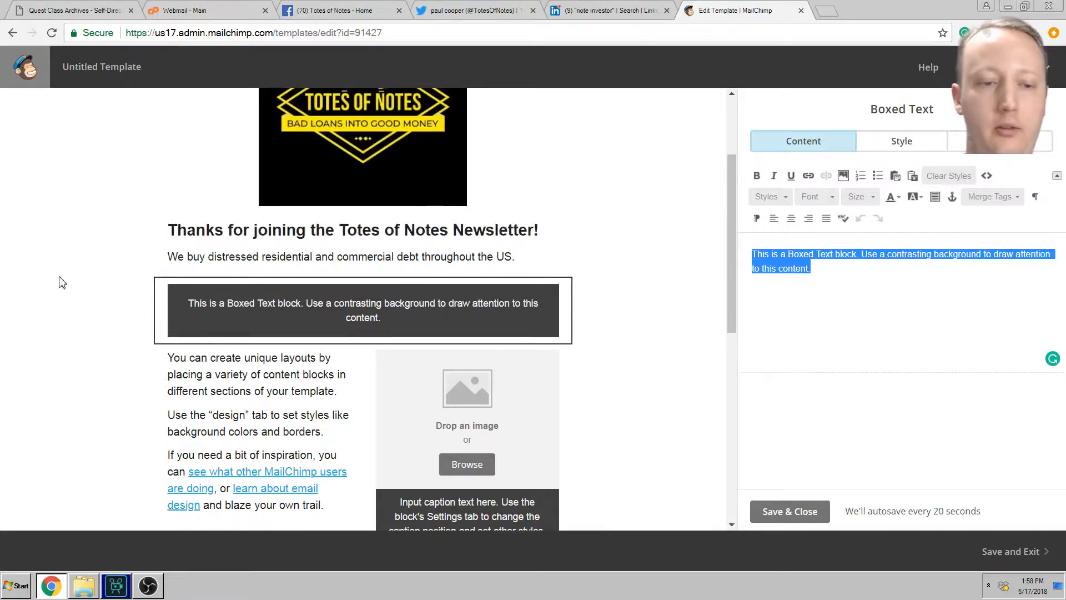
{"action": "scroll", "coordinate": [72, 261], "scroll_direction": "down", "scroll_amount": 3}
{"action": "scroll", "coordinate": [95, 278], "scroll_direction": "up", "scroll_amount": 2}
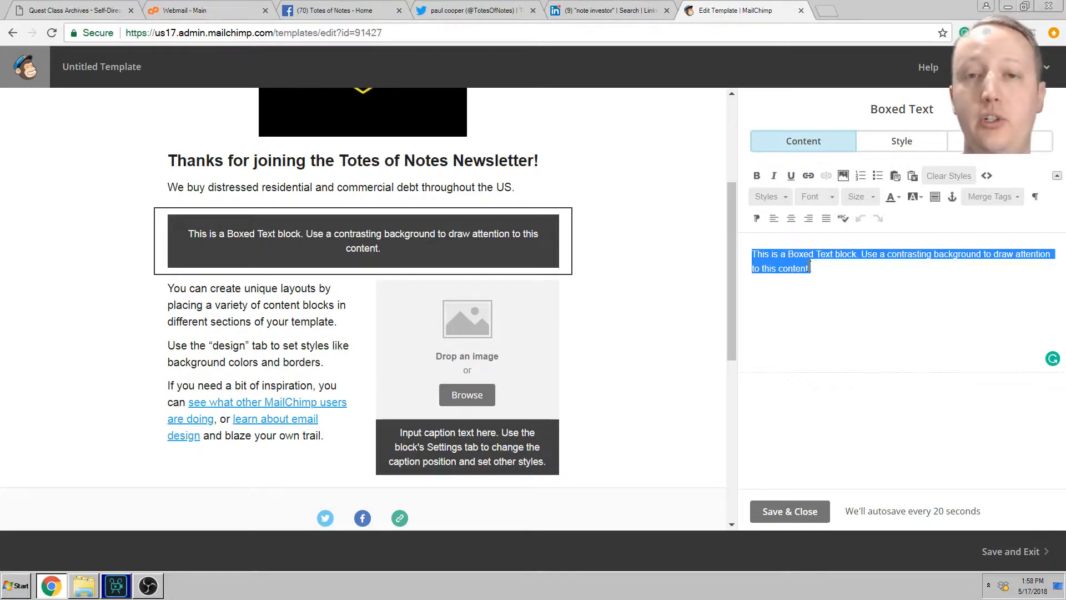
{"action": "type", "text": "About"}
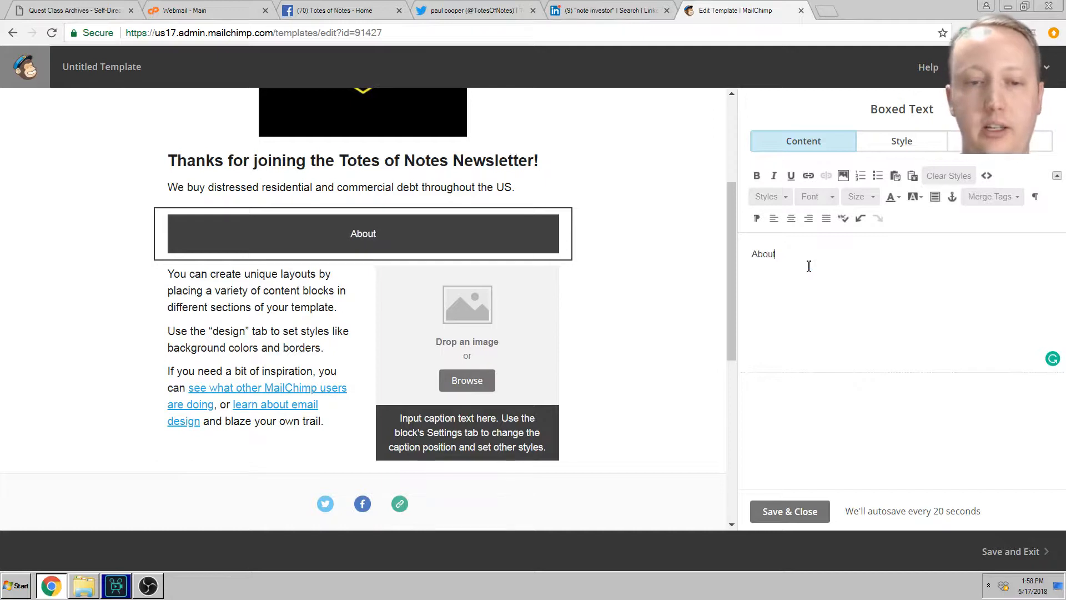
{"action": "type", "text": " US"}
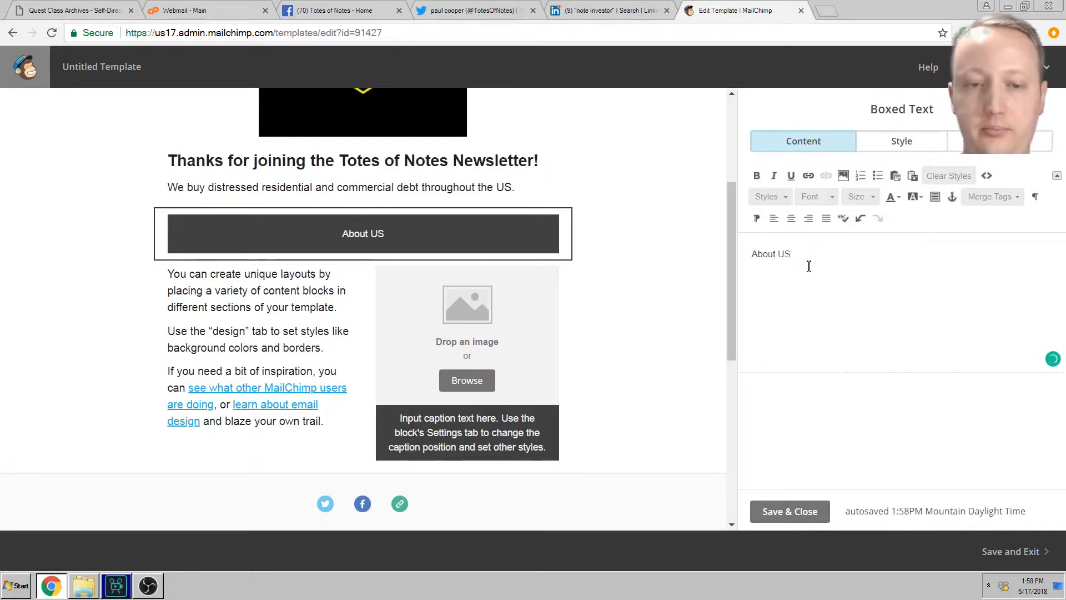
{"action": "key", "text": "BackSpace"}
{"action": "type", "text": "s"}
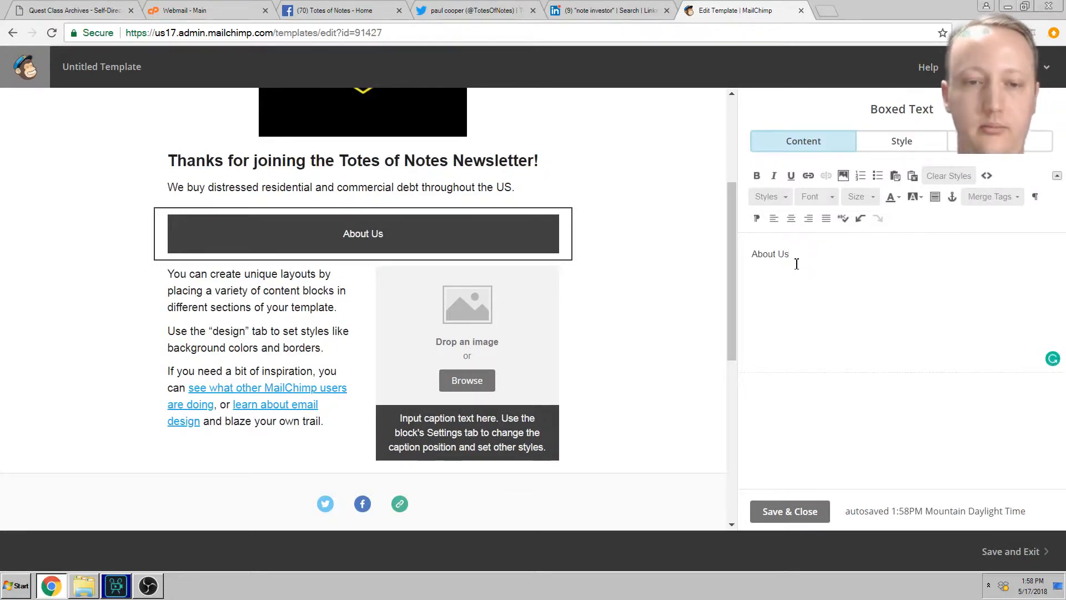
{"action": "left_click", "coordinate": [789, 512]}
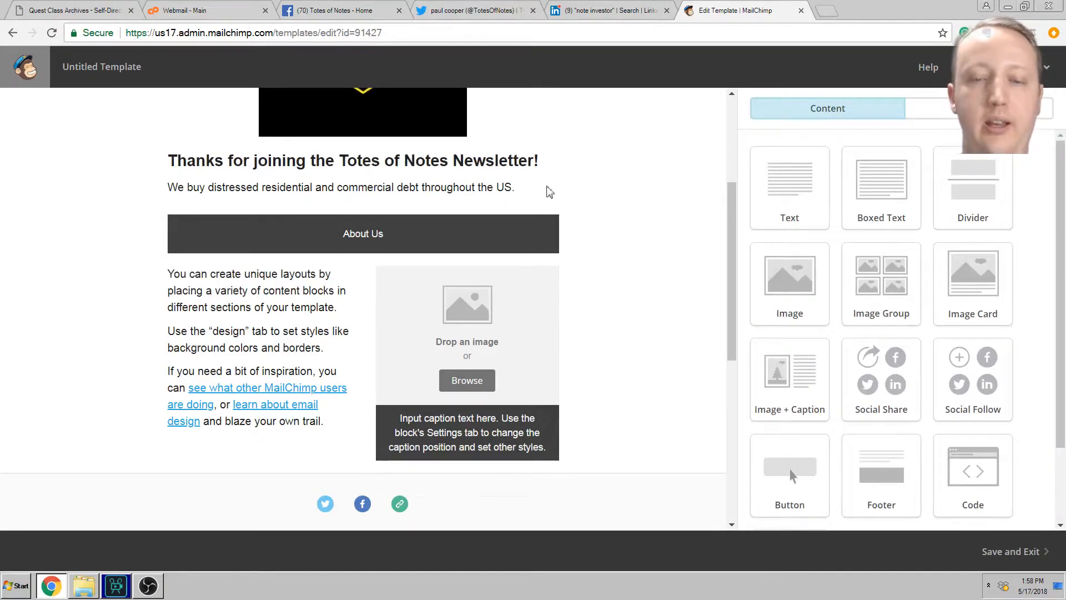
Step: Reopen the About Us block to check it, then select the image card block
{"action": "mouse_move", "coordinate": [532, 181]}
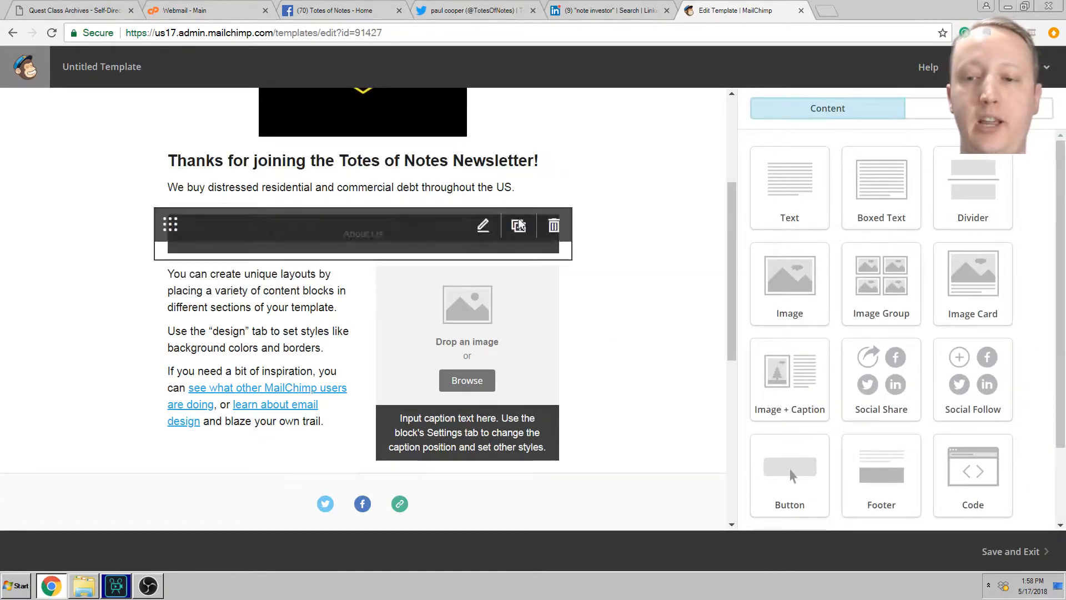
{"action": "left_click", "coordinate": [368, 238]}
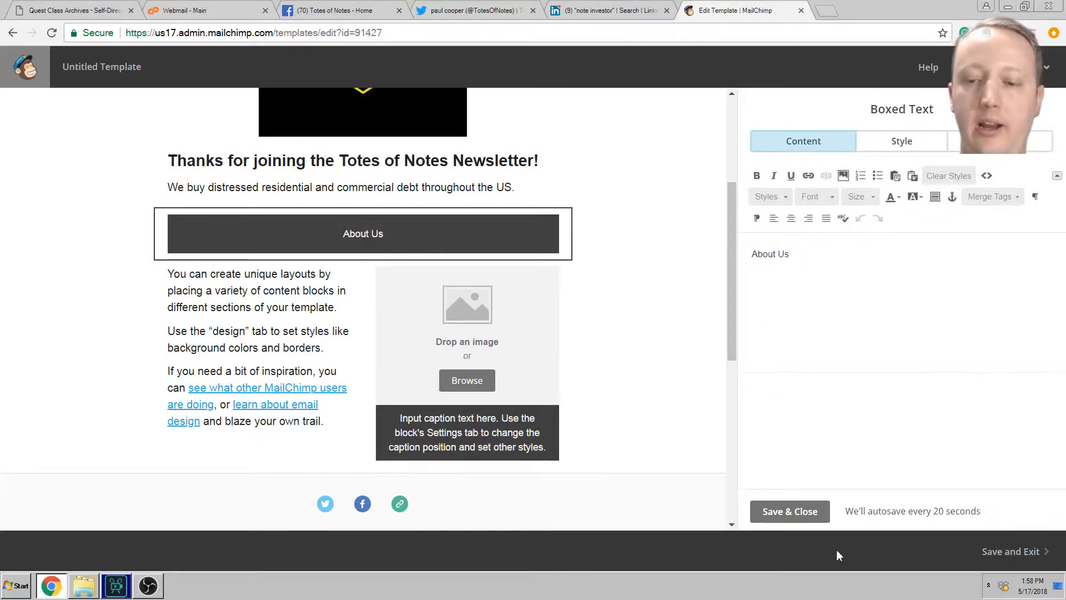
{"action": "left_click", "coordinate": [790, 511]}
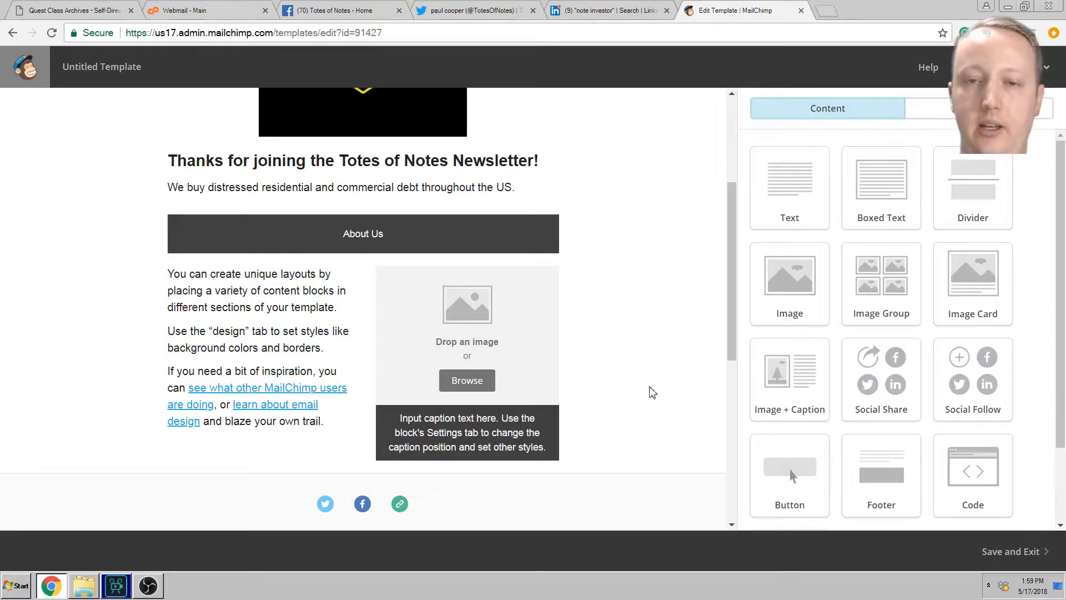
{"action": "left_click", "coordinate": [407, 219]}
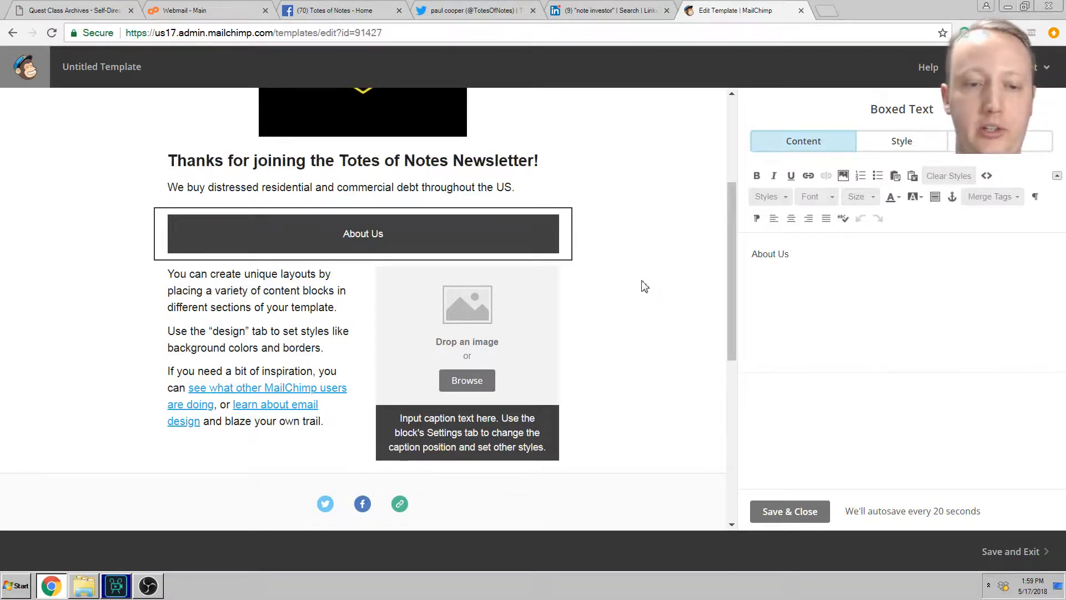
{"action": "left_click", "coordinate": [539, 323]}
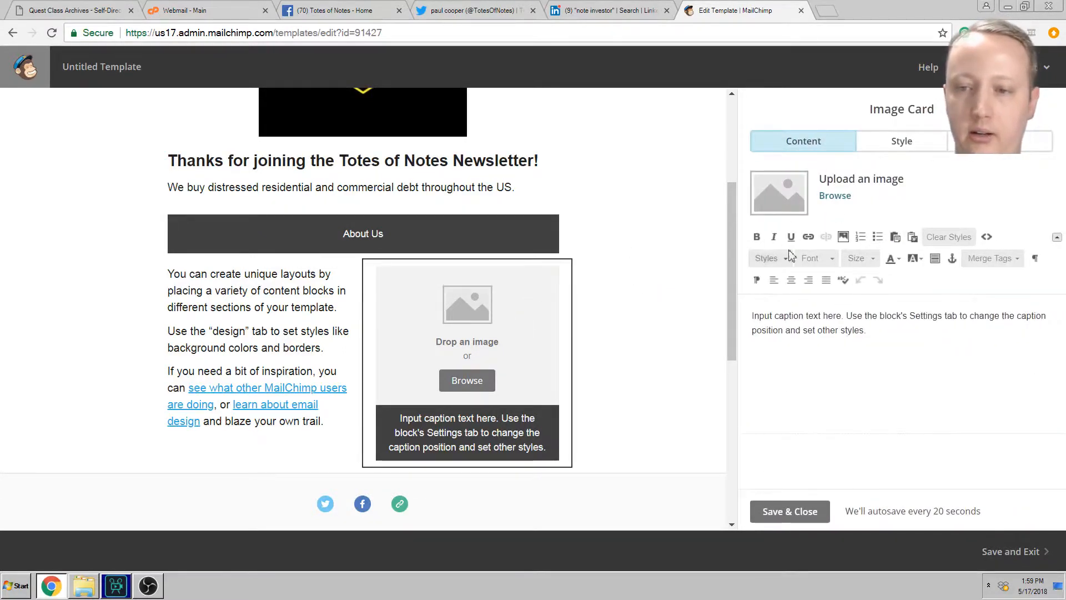
Step: Insert good leaning photo.jpg (150 × 187) from Content Manager into the image card
{"action": "left_click", "coordinate": [846, 197]}
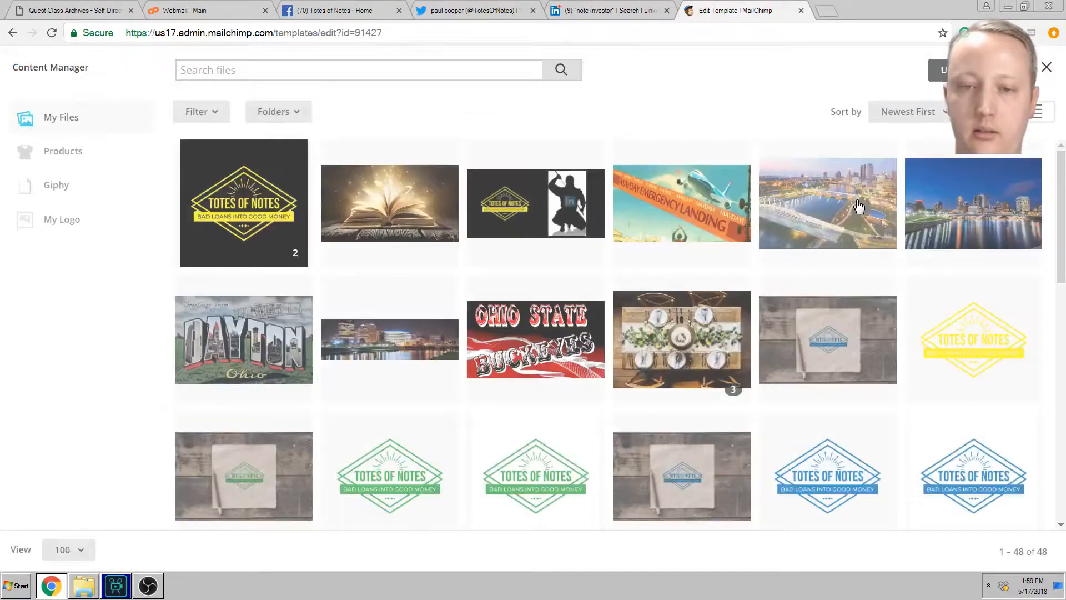
{"action": "scroll", "coordinate": [745, 256], "scroll_direction": "down", "scroll_amount": 3}
{"action": "scroll", "coordinate": [724, 271], "scroll_direction": "down", "scroll_amount": 8}
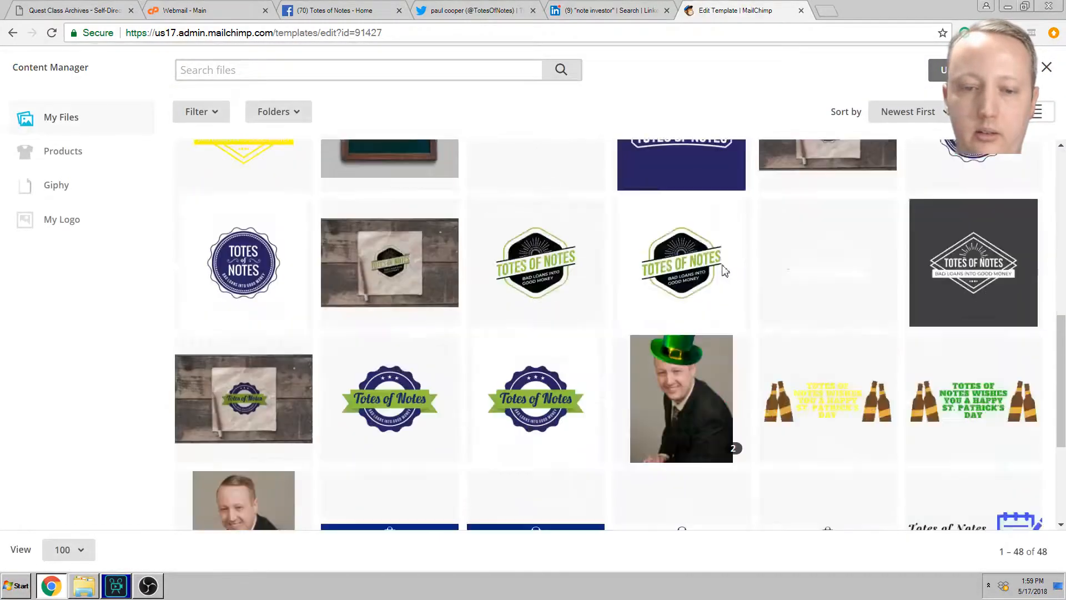
{"action": "left_click", "coordinate": [258, 320]}
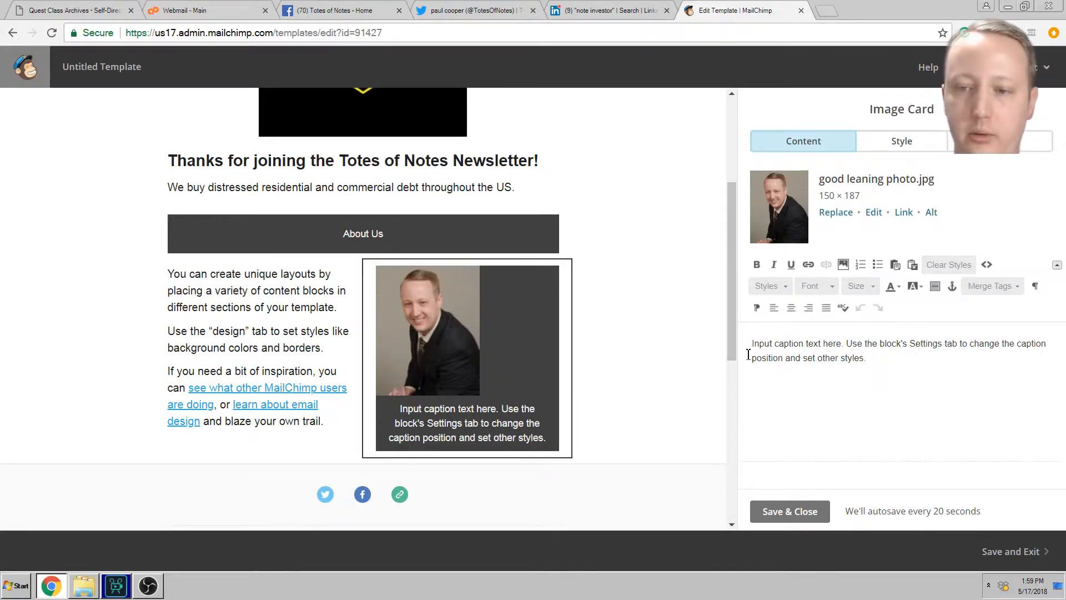
Step: Replace the image card caption with the manager's name followed by 'Manager of Totes of Notes.'
{"action": "key", "text": "ctrl+a"}
{"action": "left_click", "coordinate": [783, 346]}
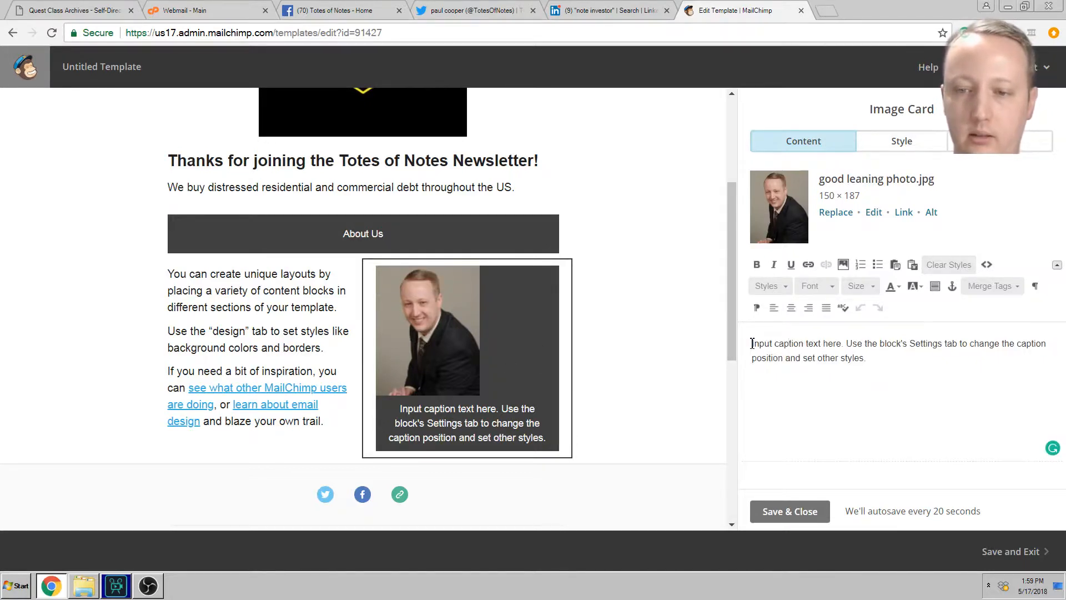
{"action": "left_click_drag", "start_coordinate": [753, 343], "coordinate": [900, 355]}
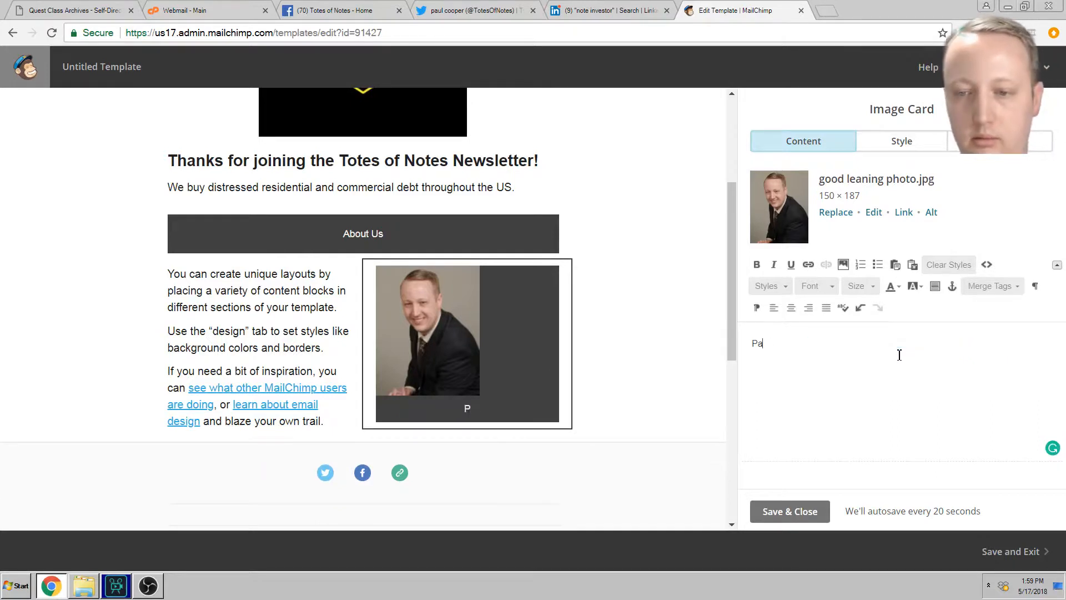
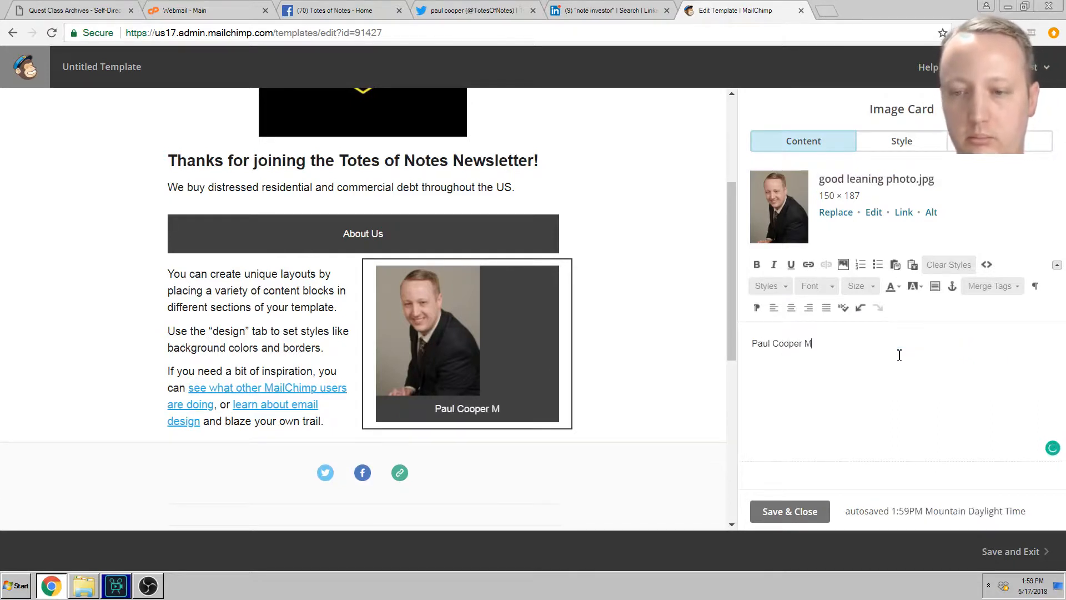
{"action": "type", "text": "Mana"}
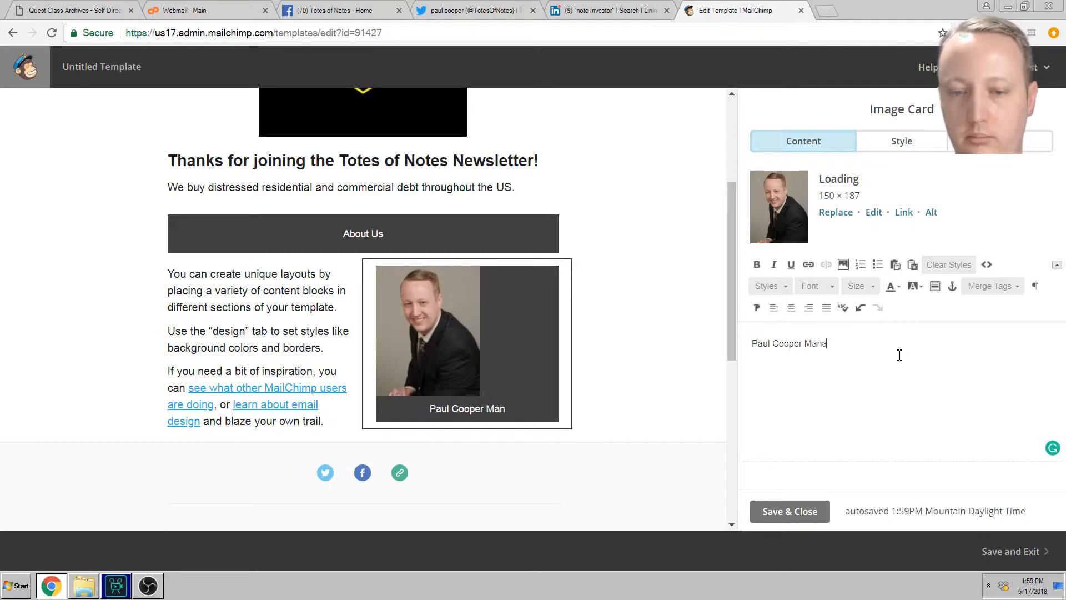
{"action": "type", "text": "ger of Totes"}
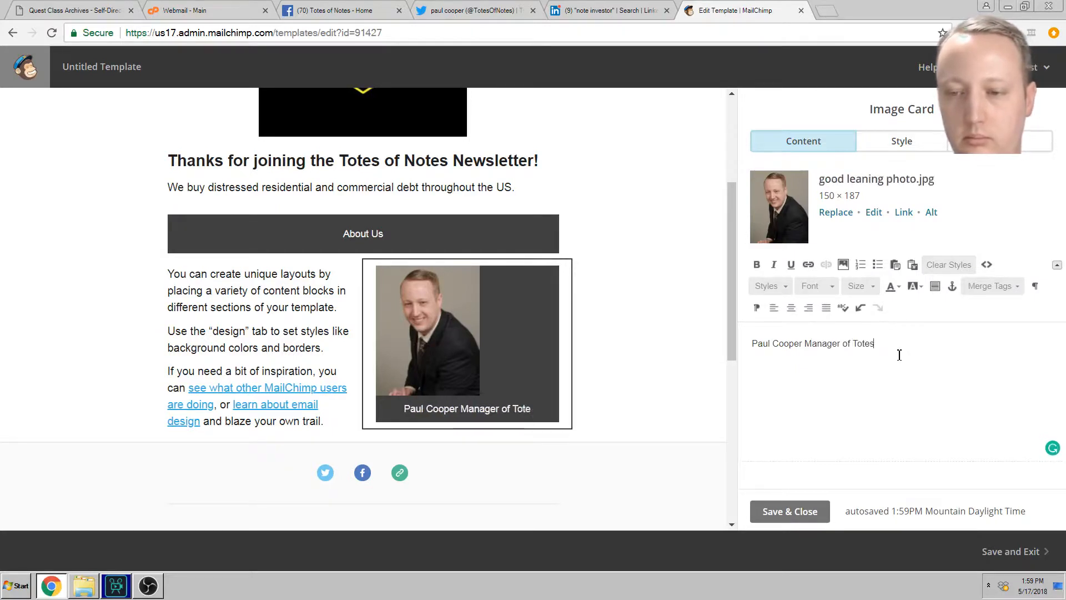
{"action": "type", "text": " of Notes."}
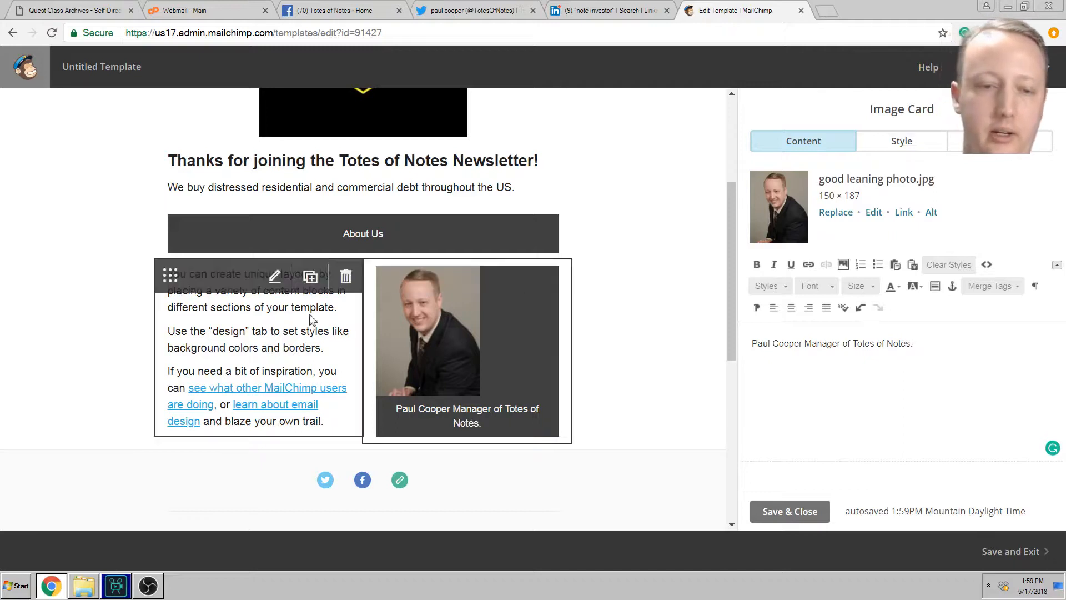
{"action": "left_click", "coordinate": [288, 320]}
Step: Replace the three placeholder paragraphs with a bio of the Custom Solutions LLC/Totes of Notes manager's Real Estate experience
{"action": "left_click", "coordinate": [288, 320]}
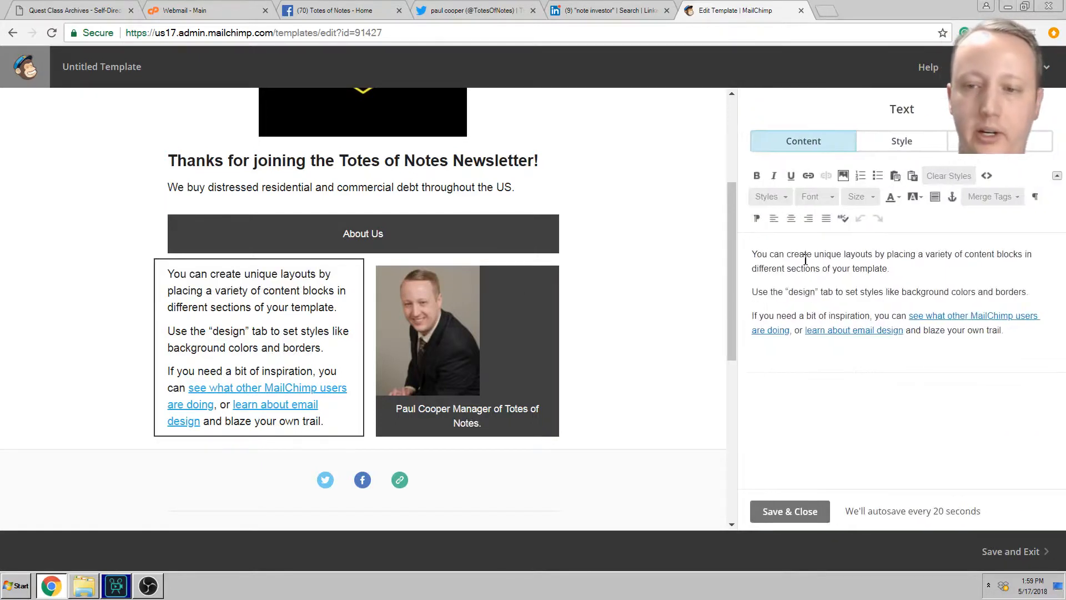
{"action": "left_click_drag", "start_coordinate": [749, 253], "coordinate": [1040, 342]}
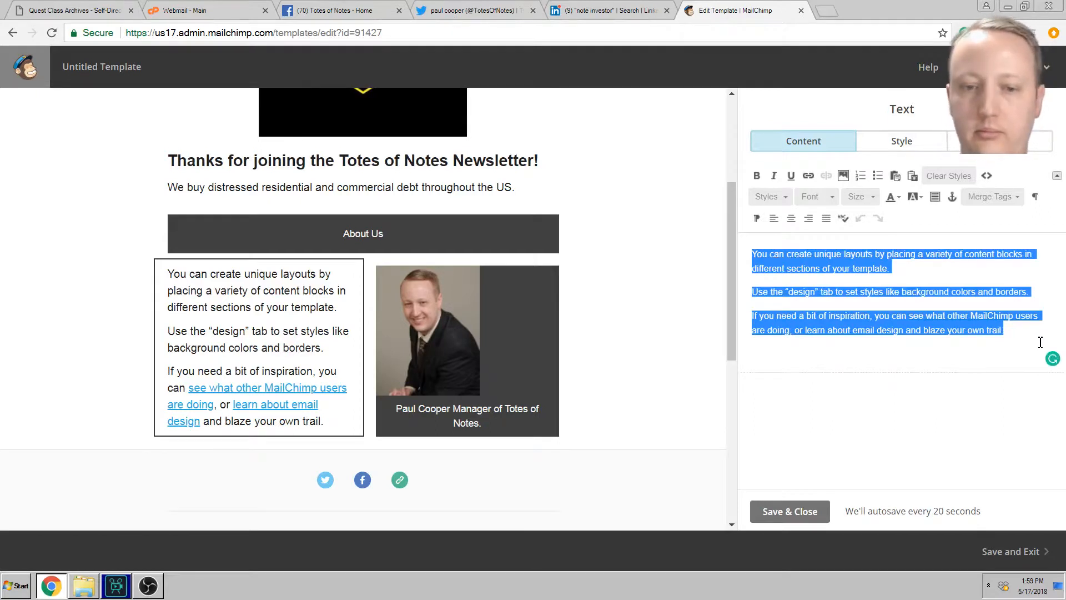
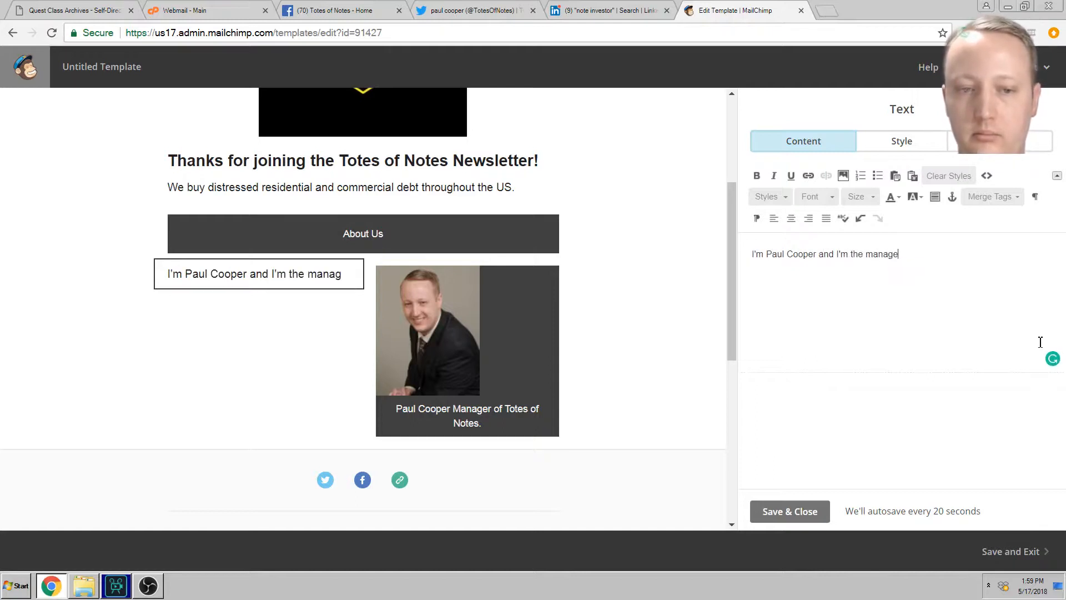
{"action": "type", "text": "r of Cust"}
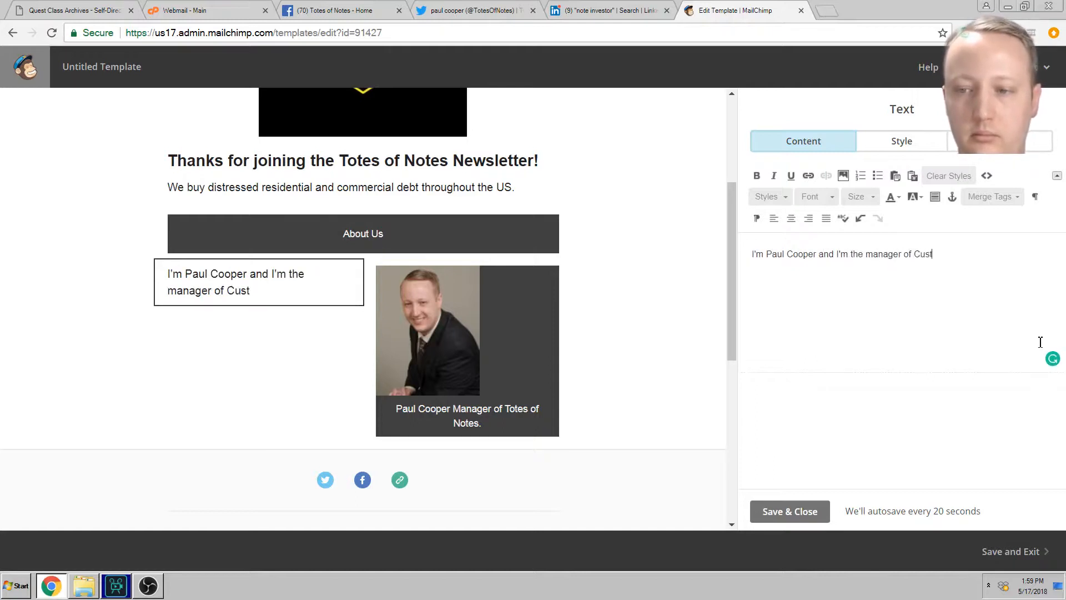
{"action": "type", "text": "om Solutions LLC/Totes of Note"}
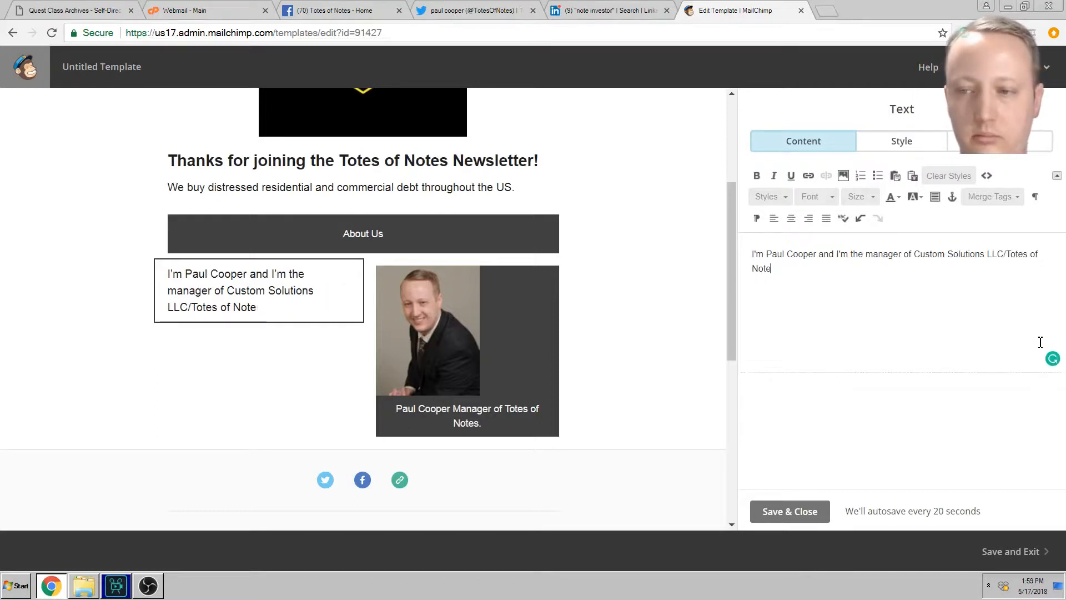
{"action": "type", "text": "s.  I have"}
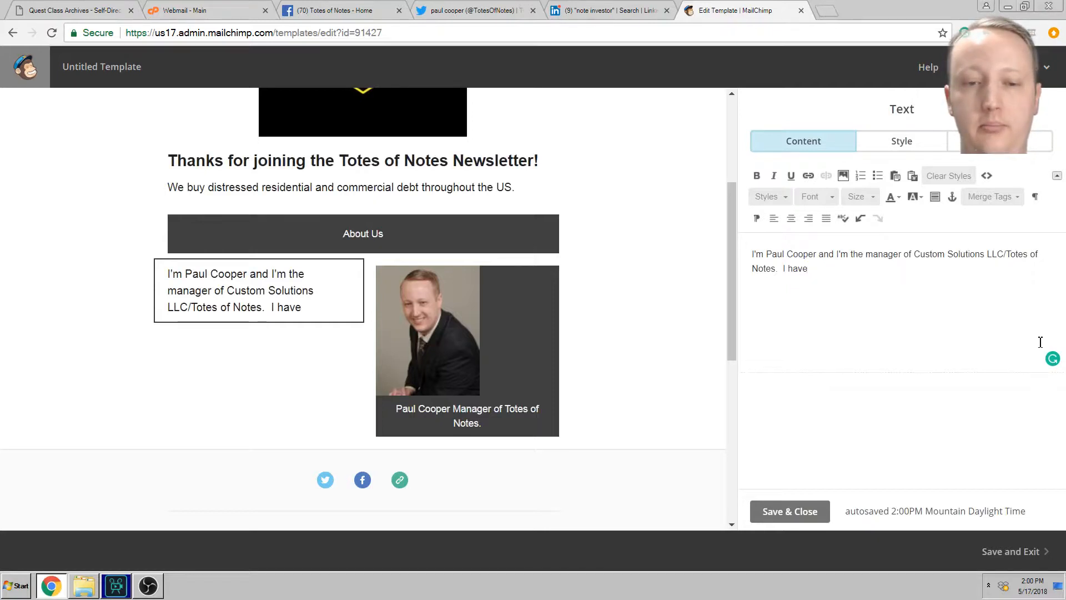
{"action": "scroll", "coordinate": [721, 326], "scroll_direction": "up", "scroll_amount": 2}
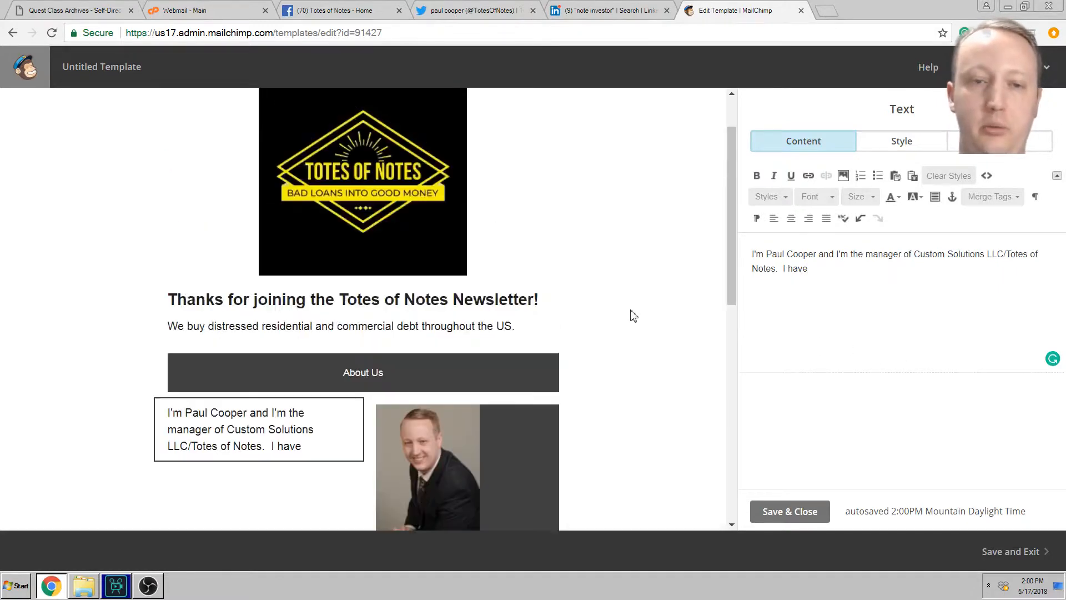
{"action": "scroll", "coordinate": [633, 304], "scroll_direction": "down", "scroll_amount": 2}
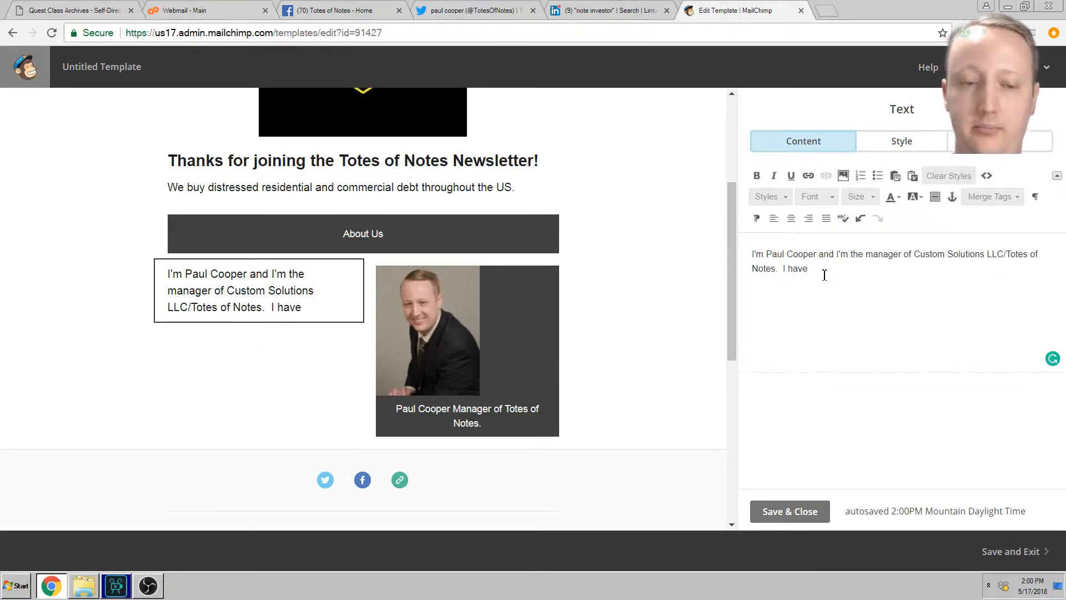
{"action": "type", "text": "several "}
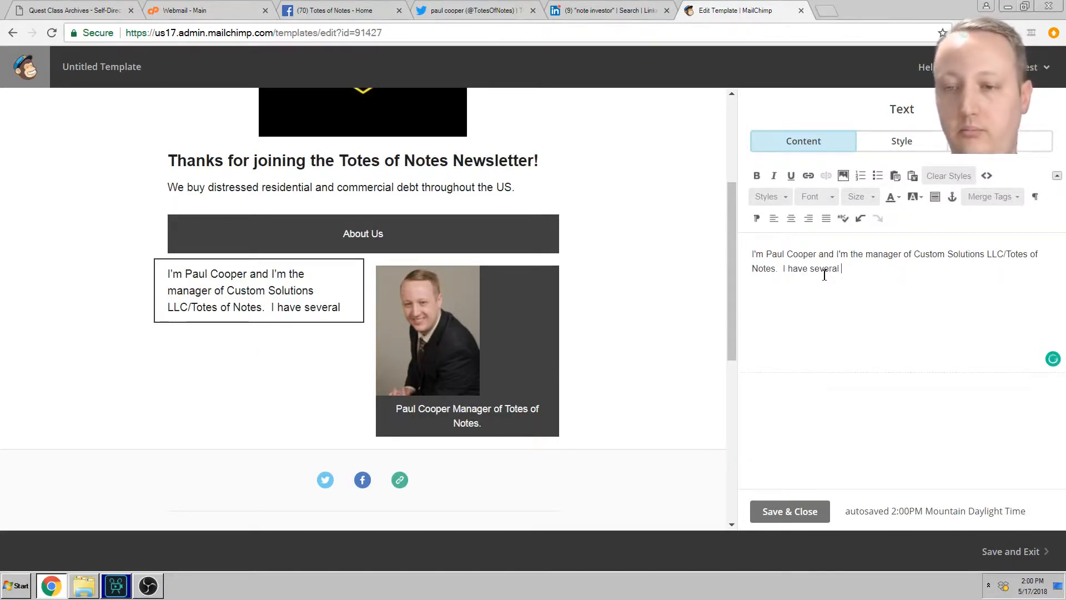
{"action": "type", "text": "years of Real Estate"}
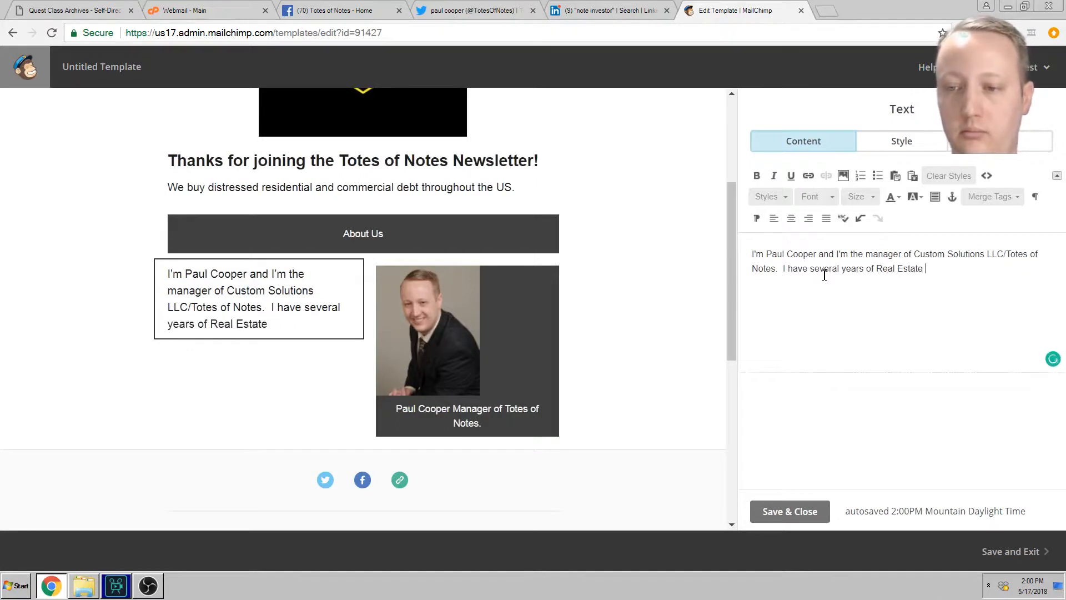
{"action": "type", "text": " experience."}
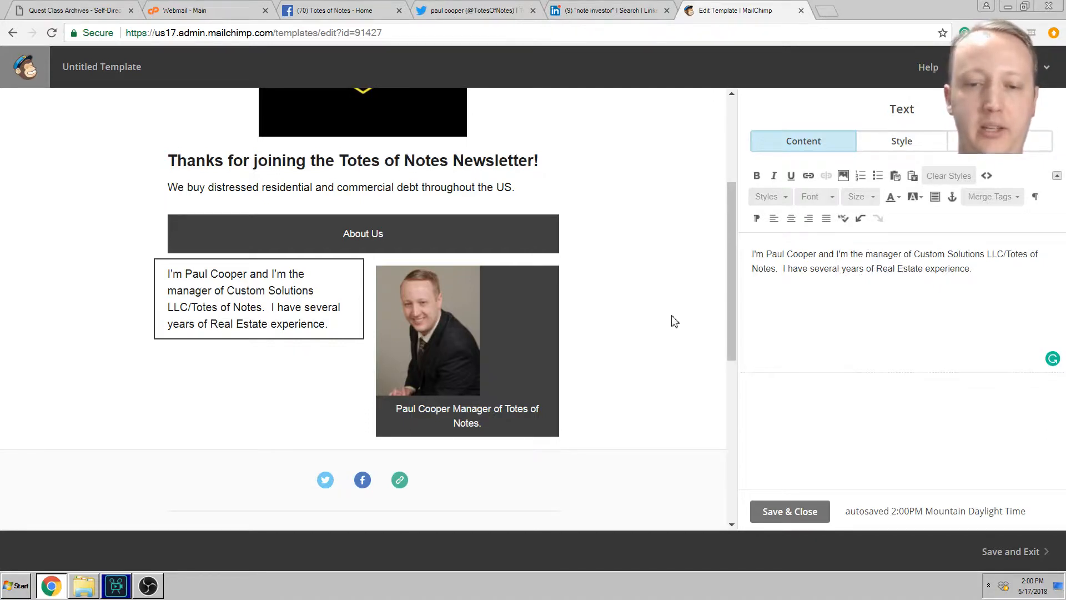
{"action": "scroll", "coordinate": [645, 406], "scroll_direction": "up", "scroll_amount": 4}
{"action": "scroll", "coordinate": [648, 402], "scroll_direction": "down", "scroll_amount": 4}
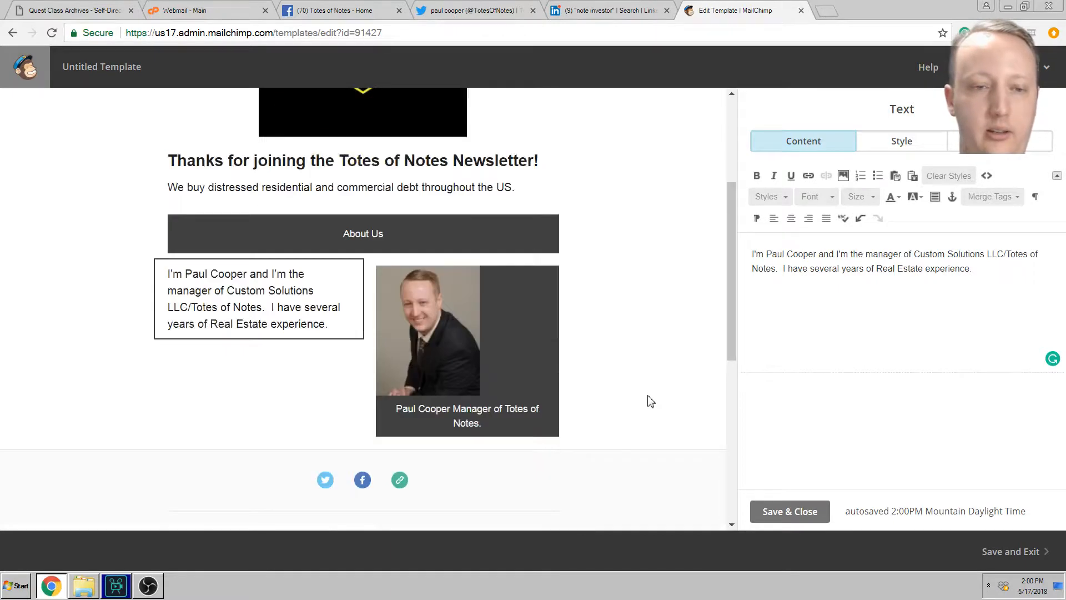
{"action": "scroll", "coordinate": [650, 399], "scroll_direction": "up", "scroll_amount": 1}
Step: Select the 'Thanks for joining the Totes of Notes Newsletter!' heading block to edit it in the sidebar
{"action": "scroll", "coordinate": [648, 393], "scroll_direction": "down", "scroll_amount": 9}
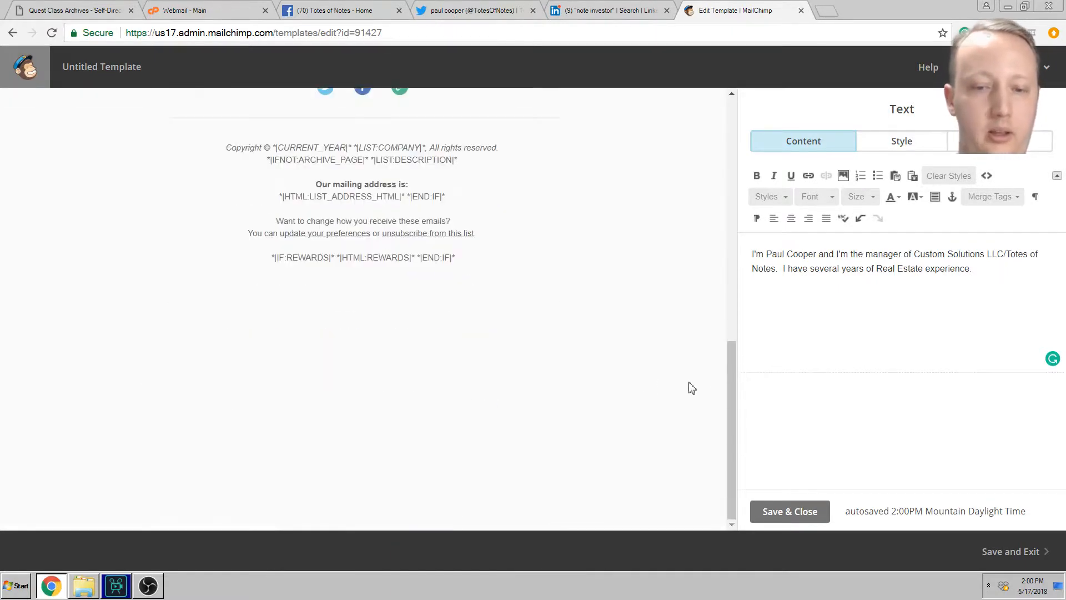
{"action": "scroll", "coordinate": [673, 381], "scroll_direction": "up", "scroll_amount": 5}
{"action": "scroll", "coordinate": [703, 402], "scroll_direction": "up", "scroll_amount": 5}
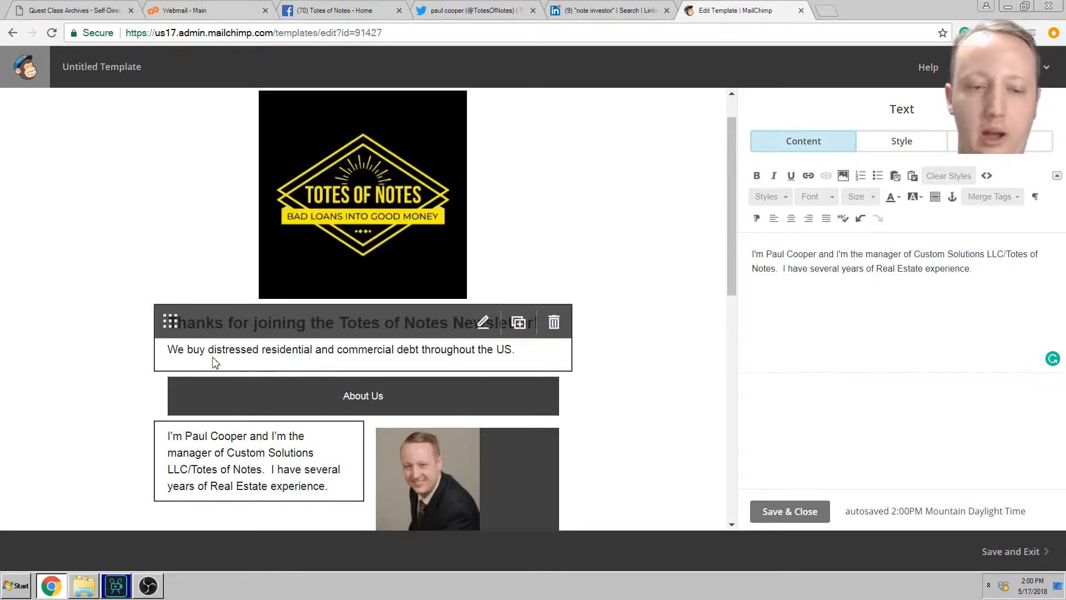
{"action": "left_click", "coordinate": [260, 354]}
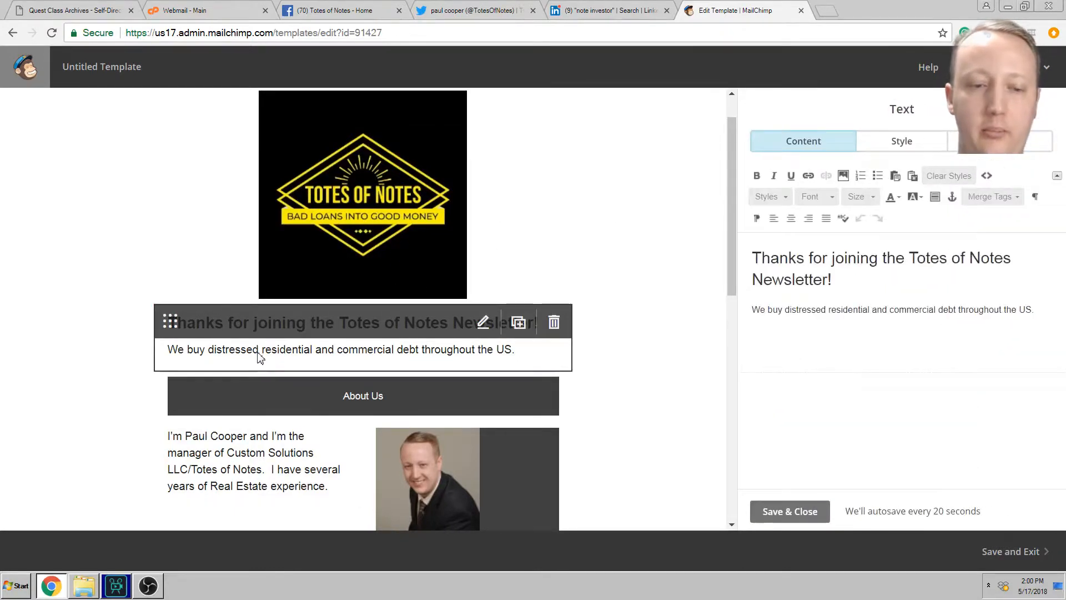
{"action": "scroll", "coordinate": [655, 351], "scroll_direction": "down", "scroll_amount": 3}
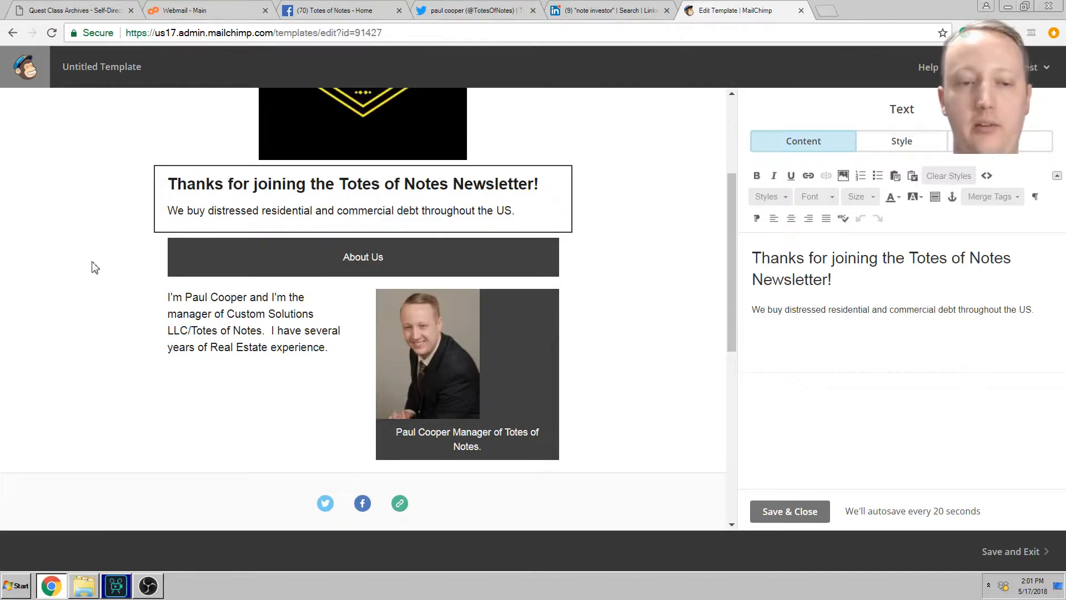
{"action": "scroll", "coordinate": [94, 268], "scroll_direction": "up", "scroll_amount": 3}
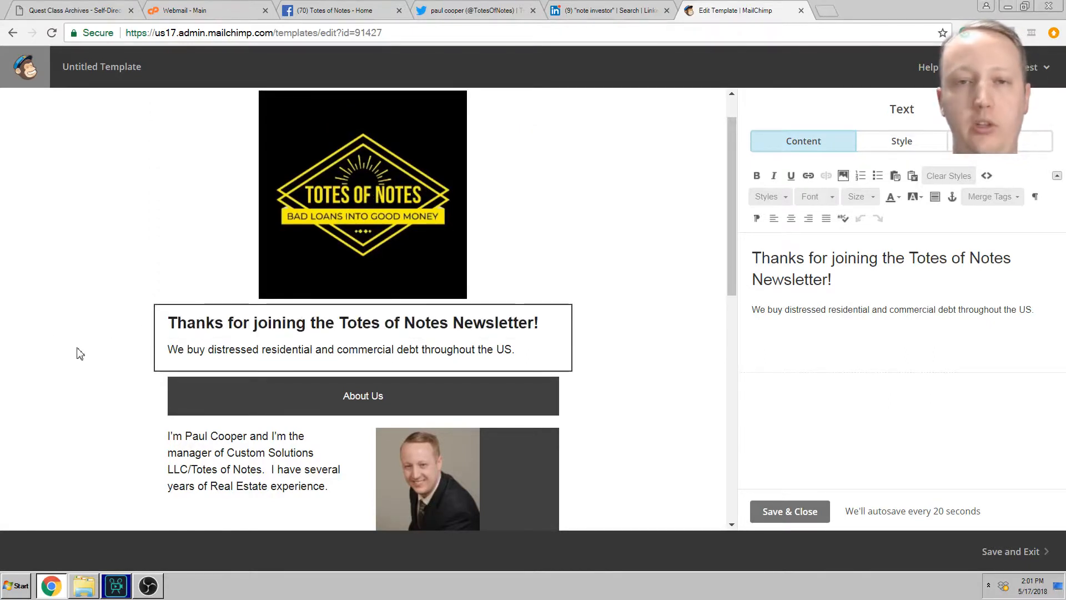
{"action": "scroll", "coordinate": [61, 355], "scroll_direction": "down", "scroll_amount": 3}
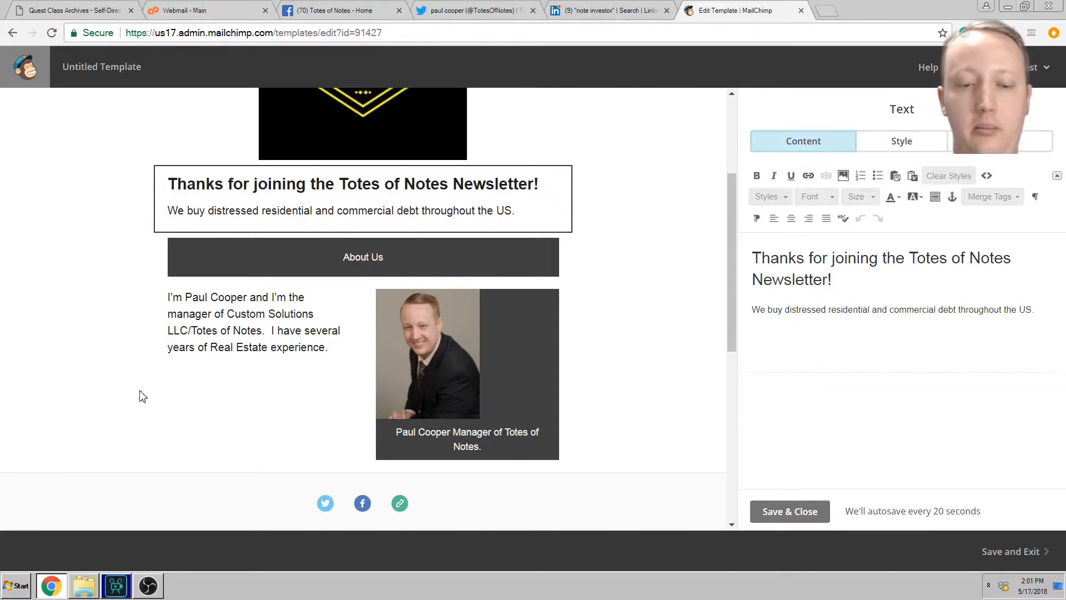
{"action": "scroll", "coordinate": [142, 395], "scroll_direction": "down", "scroll_amount": 3}
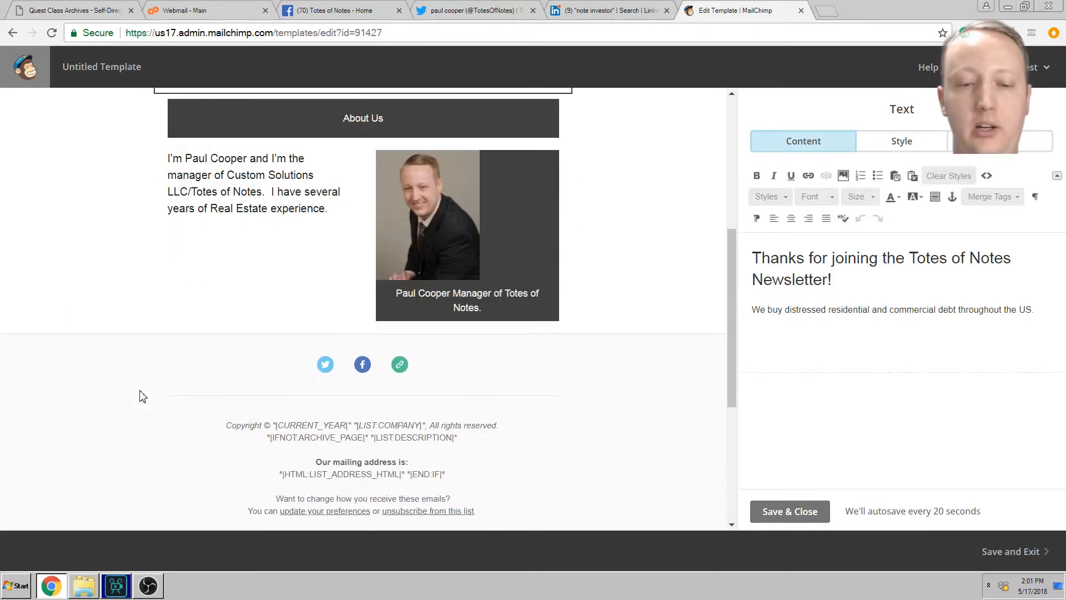
Step: Add an Email service to the Social Follow block's icons
{"action": "left_click", "coordinate": [291, 358]}
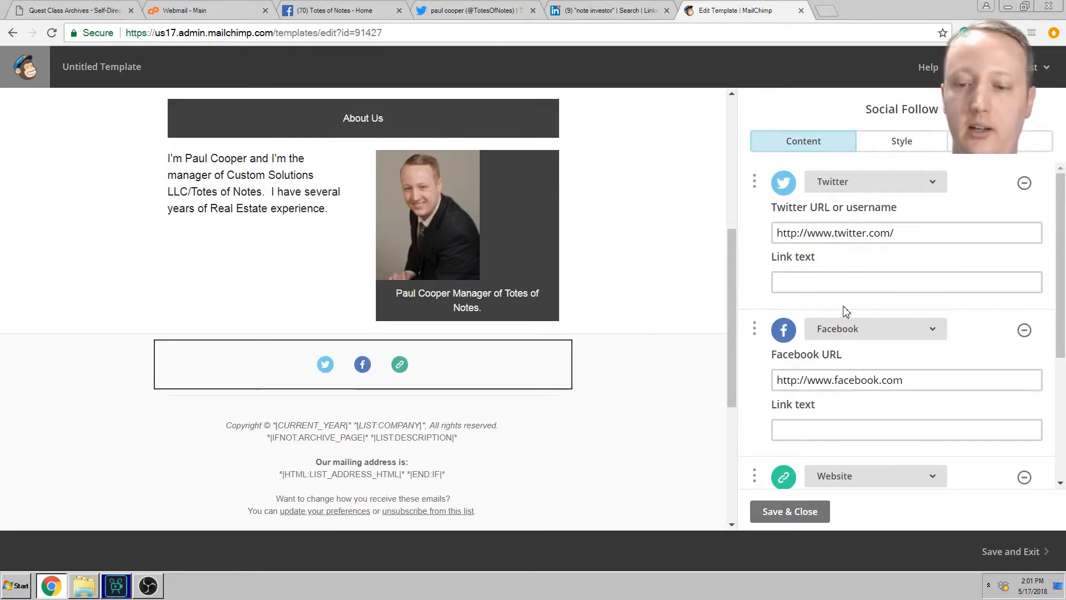
{"action": "left_click_drag", "start_coordinate": [756, 180], "coordinate": [773, 358]}
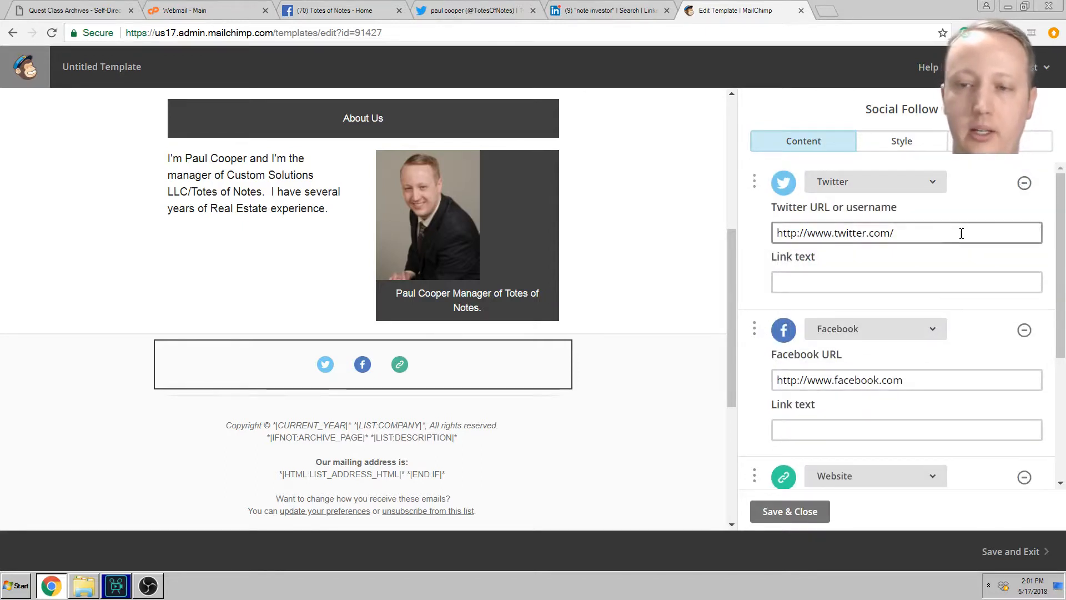
{"action": "scroll", "coordinate": [1062, 253], "scroll_direction": "down", "scroll_amount": 1}
{"action": "scroll", "coordinate": [1062, 253], "scroll_direction": "down", "scroll_amount": 3}
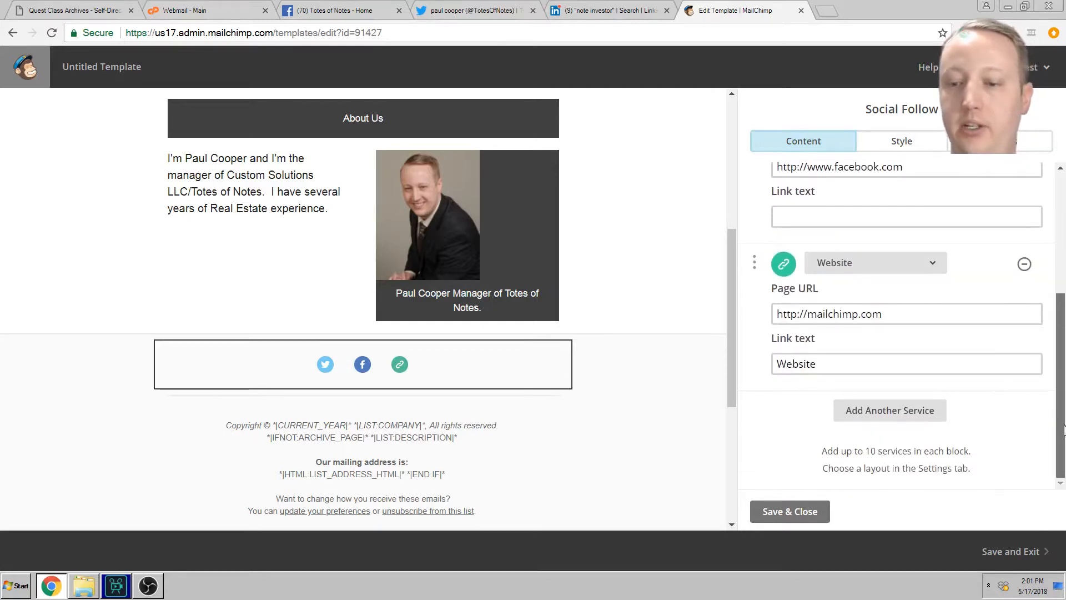
{"action": "left_click", "coordinate": [916, 409]}
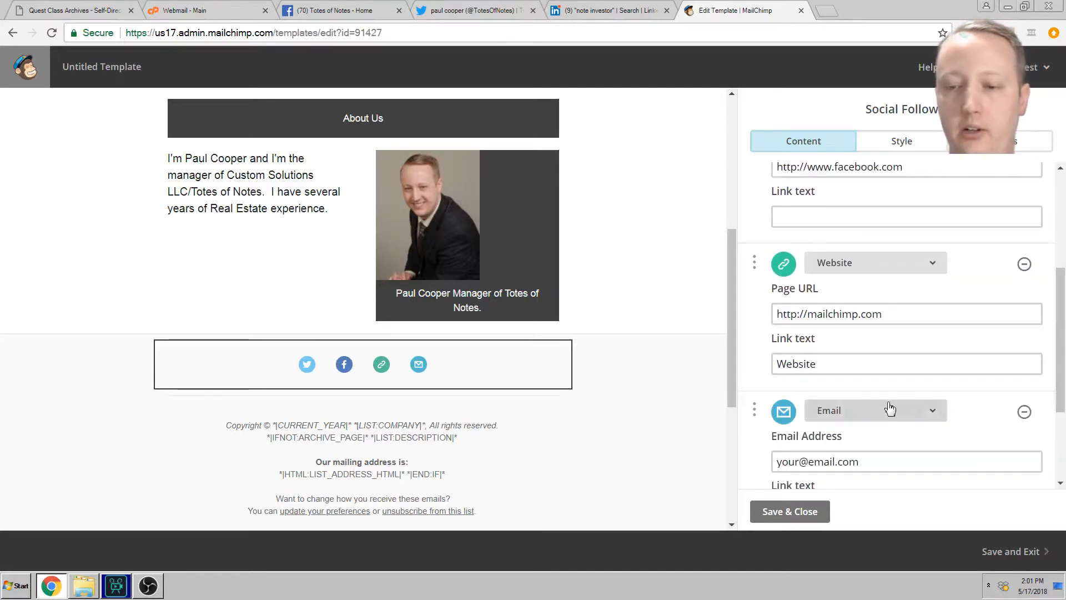
{"action": "left_click", "coordinate": [877, 468]}
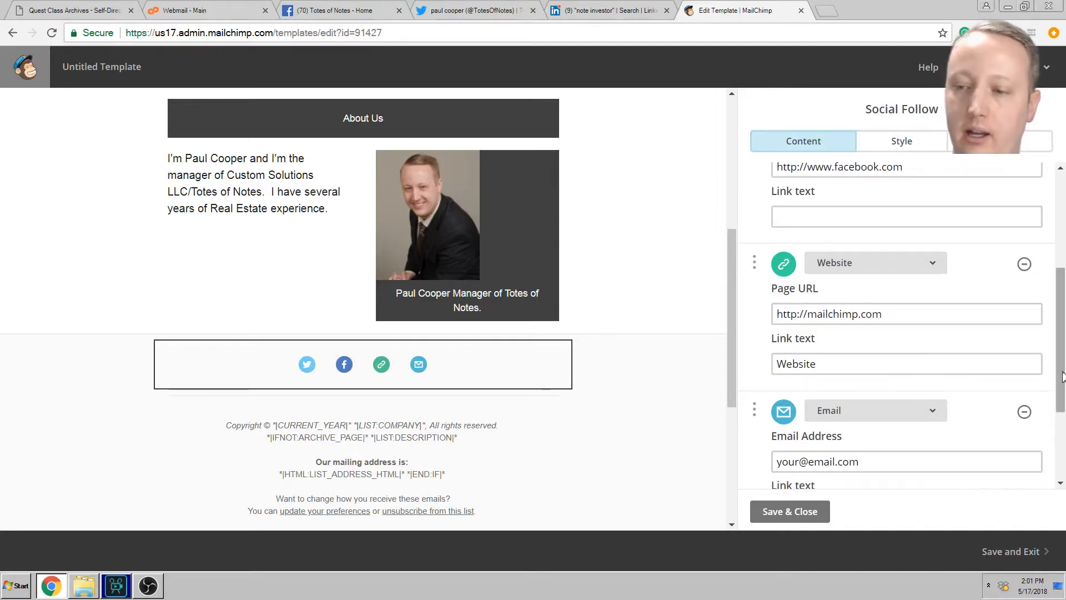
Step: Add a fifth social service and change it from RSS to LinkedIn
{"action": "scroll", "coordinate": [916, 461], "scroll_direction": "down", "scroll_amount": 3}
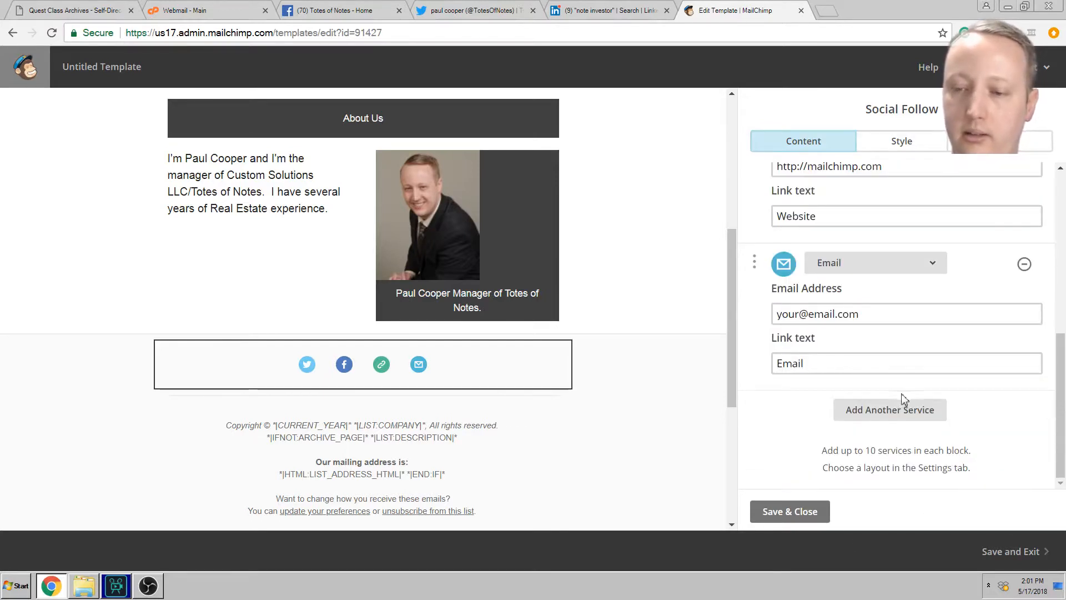
{"action": "left_click", "coordinate": [905, 402]}
{"action": "left_click", "coordinate": [850, 413]}
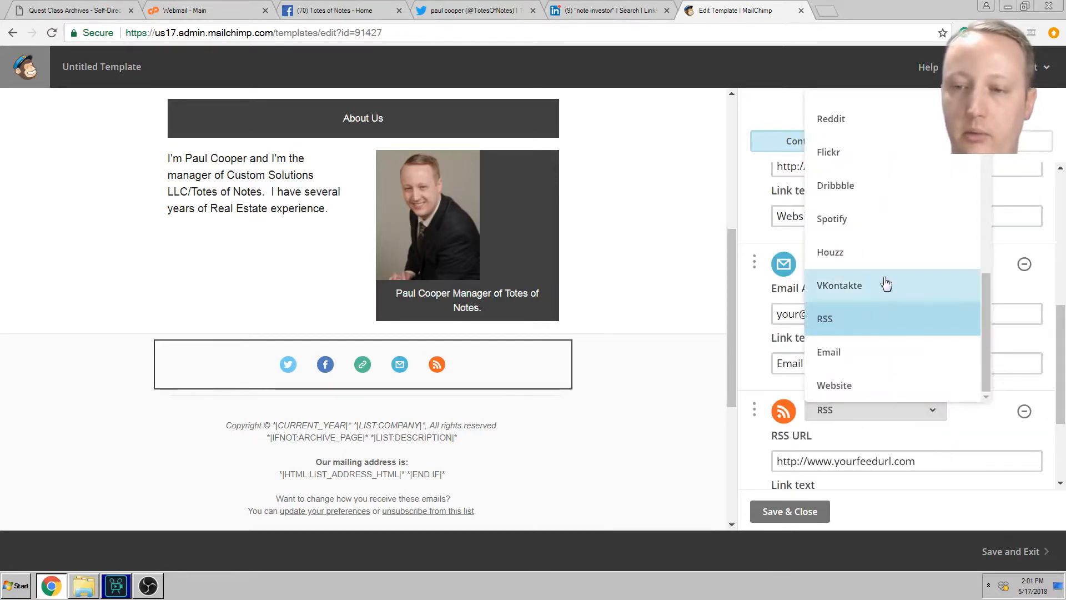
{"action": "scroll", "coordinate": [883, 285], "scroll_direction": "up", "scroll_amount": 8}
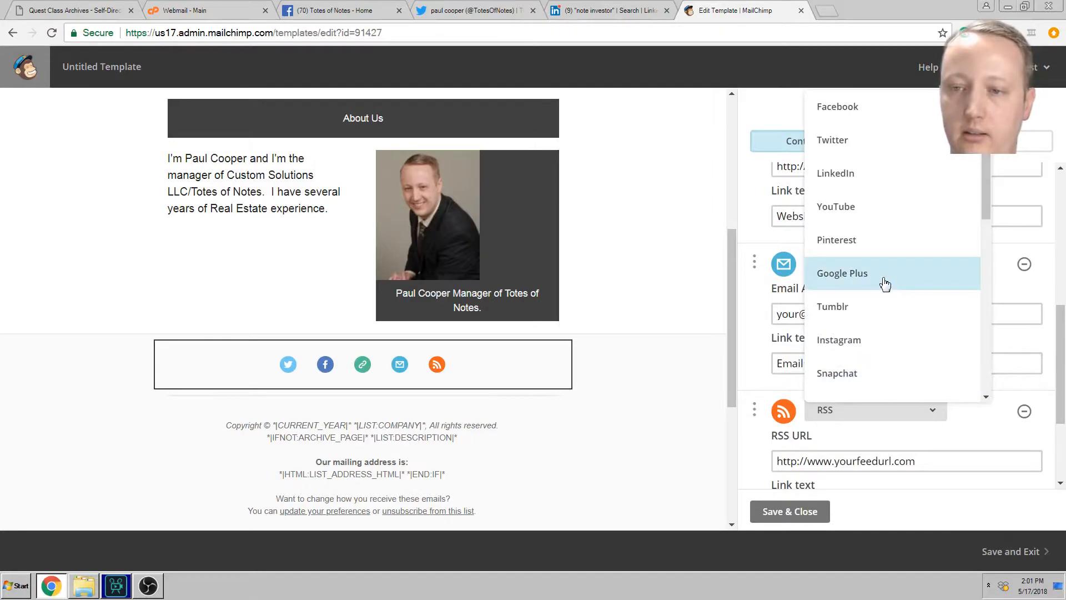
{"action": "left_click", "coordinate": [866, 179]}
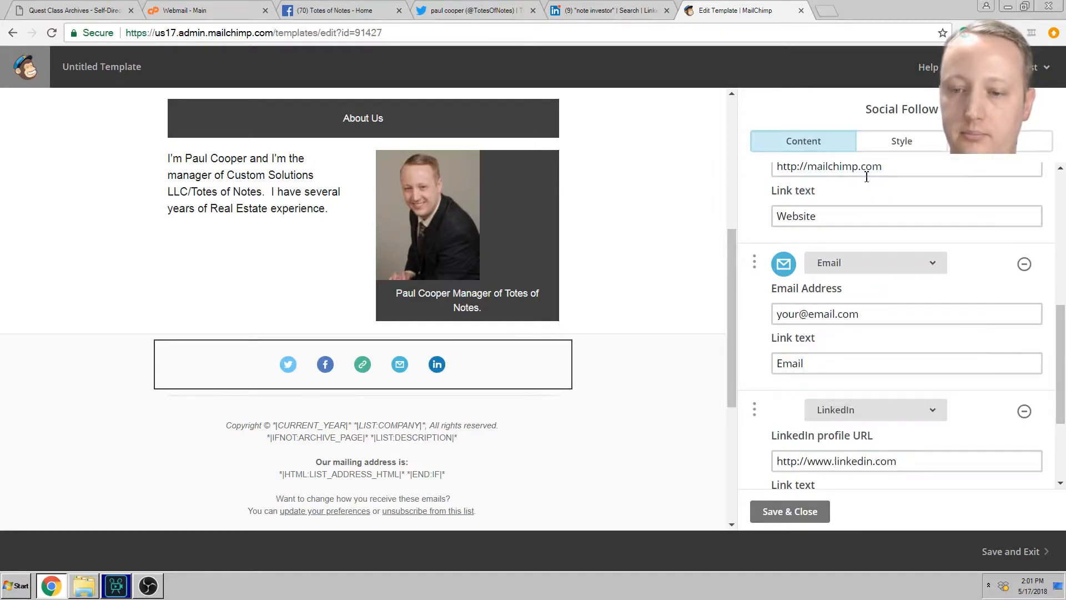
{"action": "scroll", "coordinate": [697, 319], "scroll_direction": "down", "scroll_amount": 4}
{"action": "scroll", "coordinate": [691, 348], "scroll_direction": "up", "scroll_amount": 4}
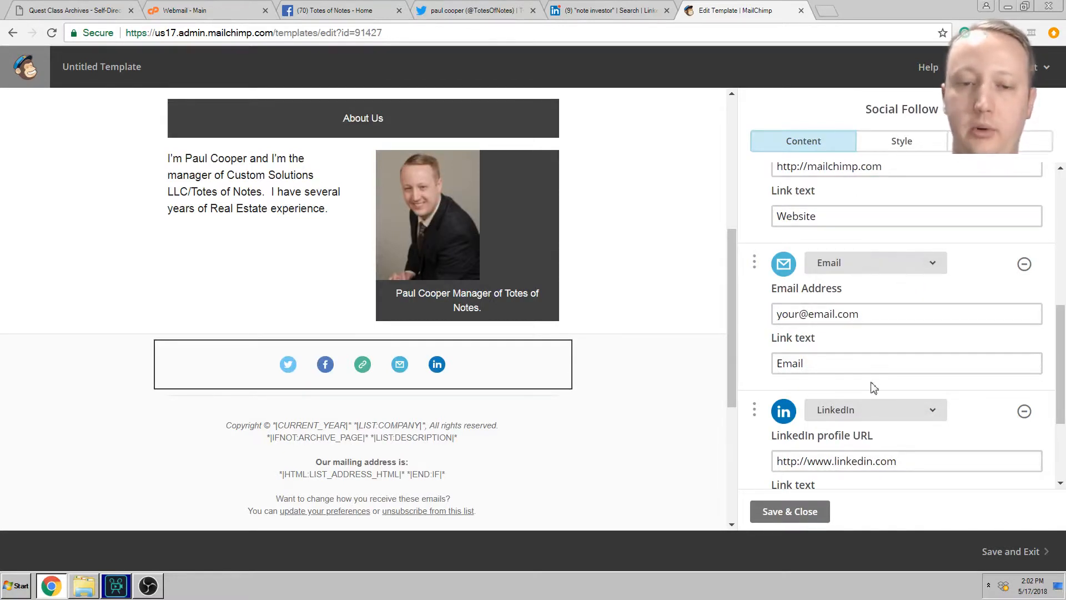
Step: Open the headshot photo's link box, then cancel without linking the photo
{"action": "left_click", "coordinate": [437, 212]}
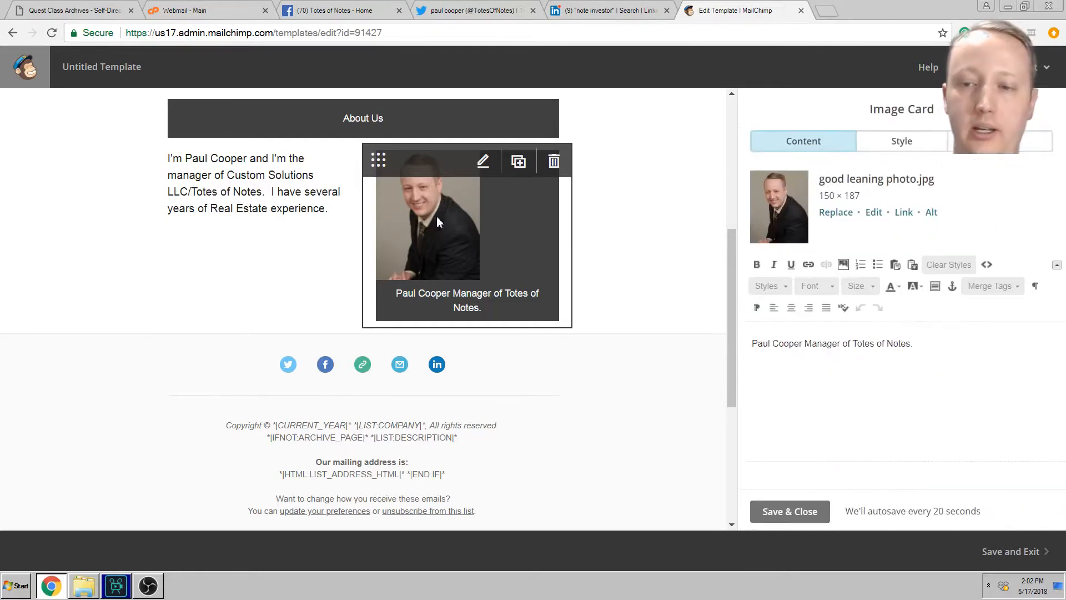
{"action": "left_click", "coordinate": [904, 212]}
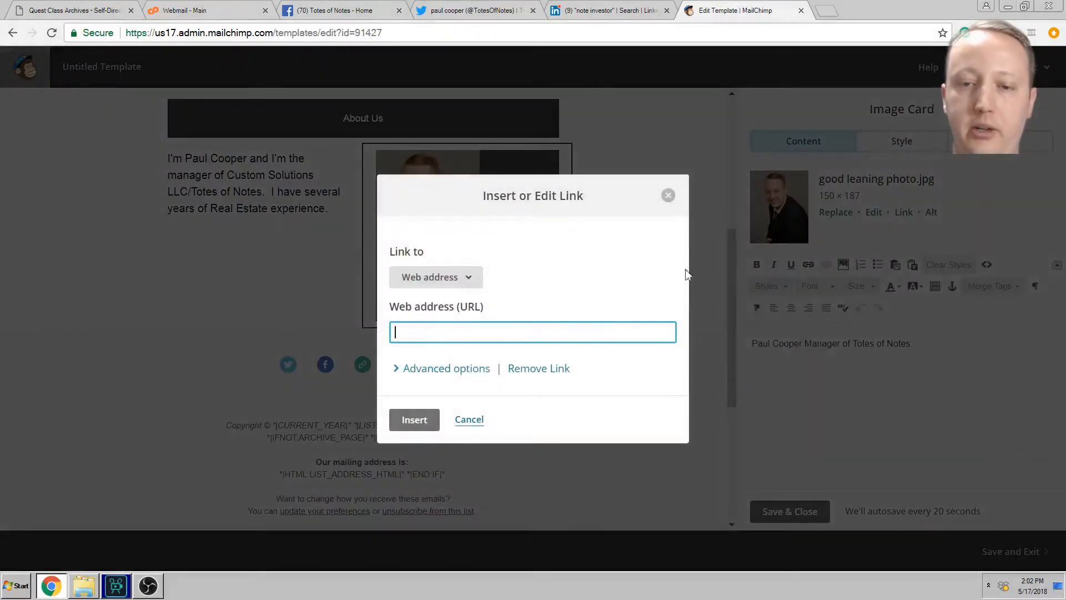
{"action": "left_click", "coordinate": [668, 195]}
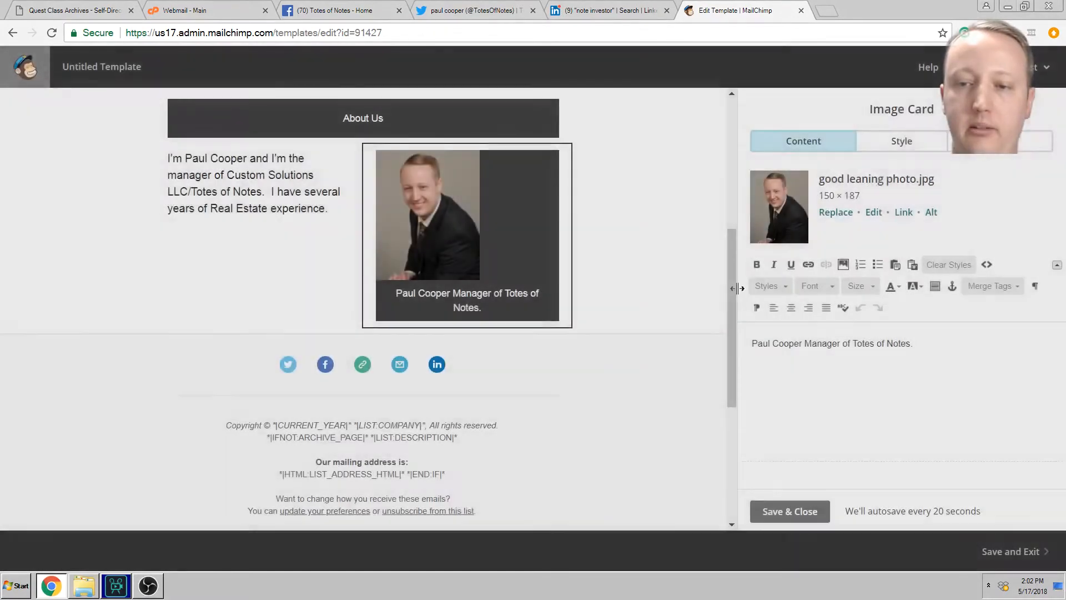
{"action": "left_click_drag", "start_coordinate": [728, 245], "coordinate": [718, 84]}
{"action": "left_click", "coordinate": [361, 201]}
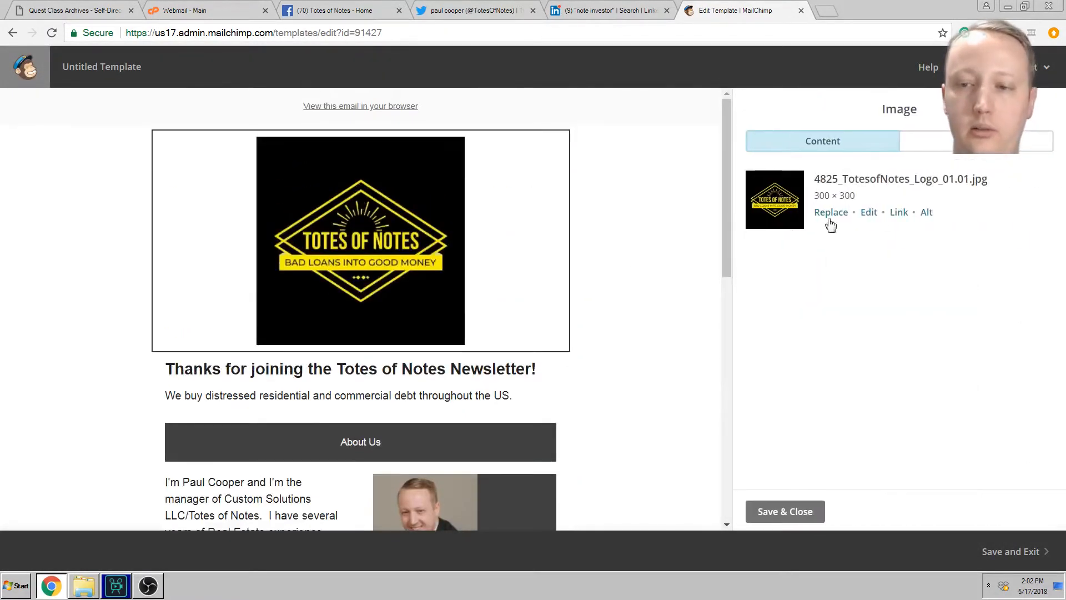
{"action": "left_click", "coordinate": [898, 216]}
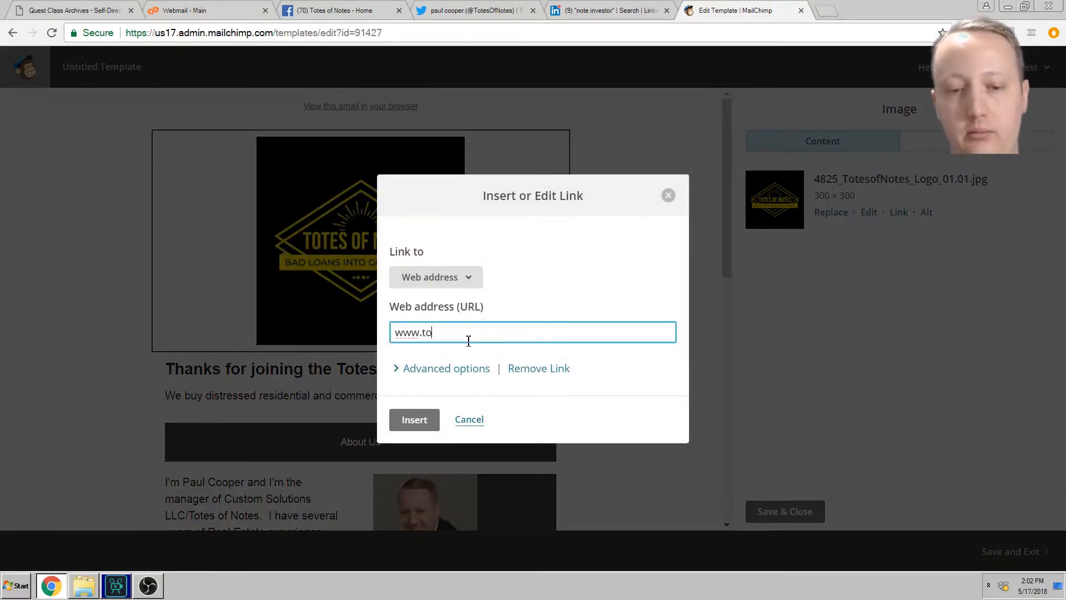
{"action": "type", "text": "www.totesofnotes.com"}
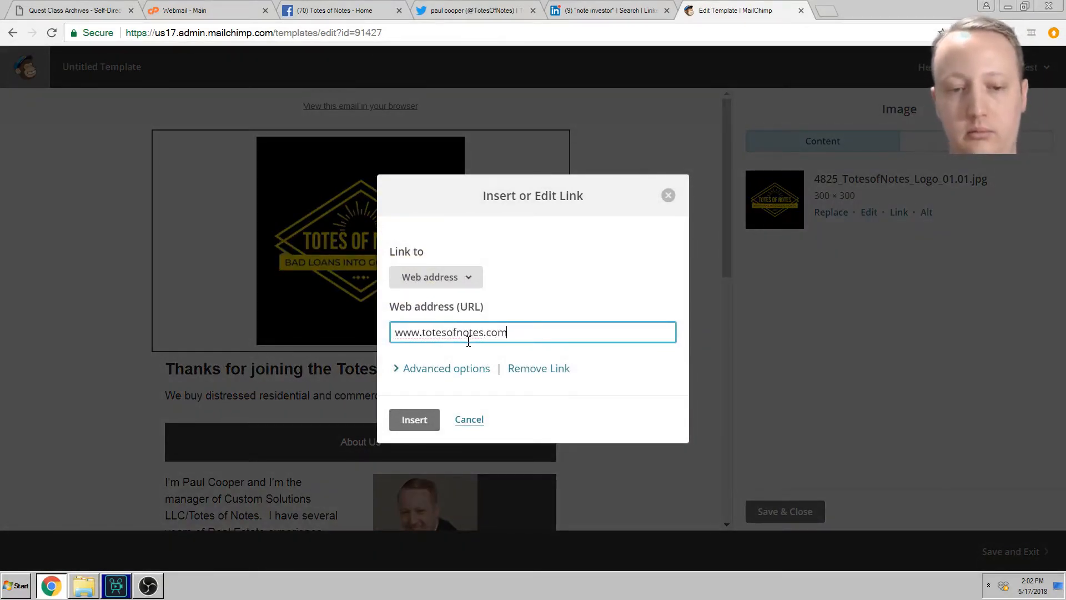
{"action": "left_click", "coordinate": [411, 417]}
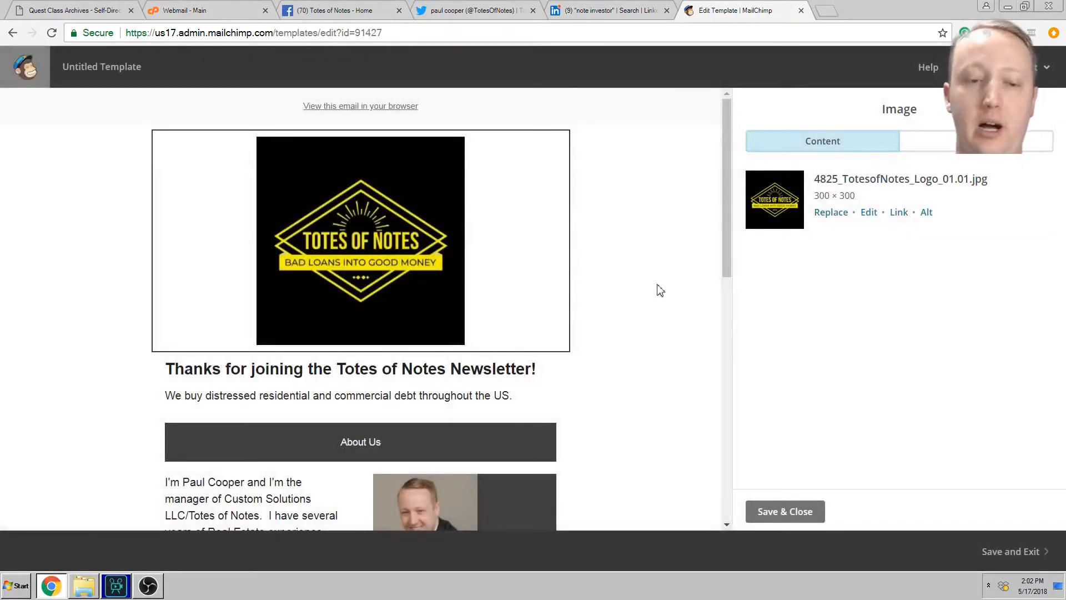
{"action": "scroll", "coordinate": [660, 289], "scroll_direction": "down", "scroll_amount": 5}
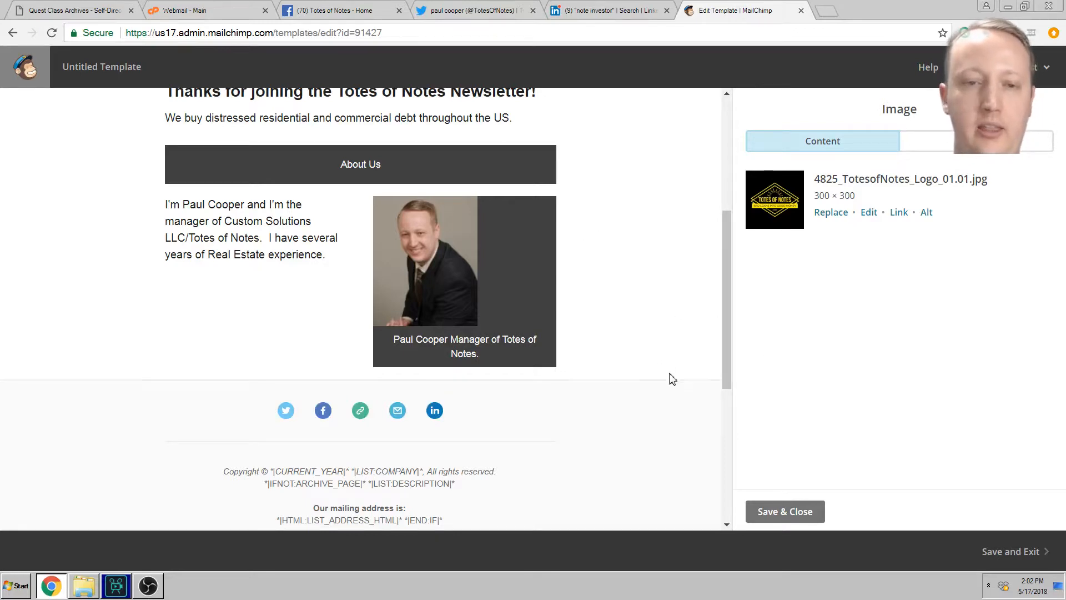
{"action": "scroll", "coordinate": [669, 376], "scroll_direction": "up", "scroll_amount": 5}
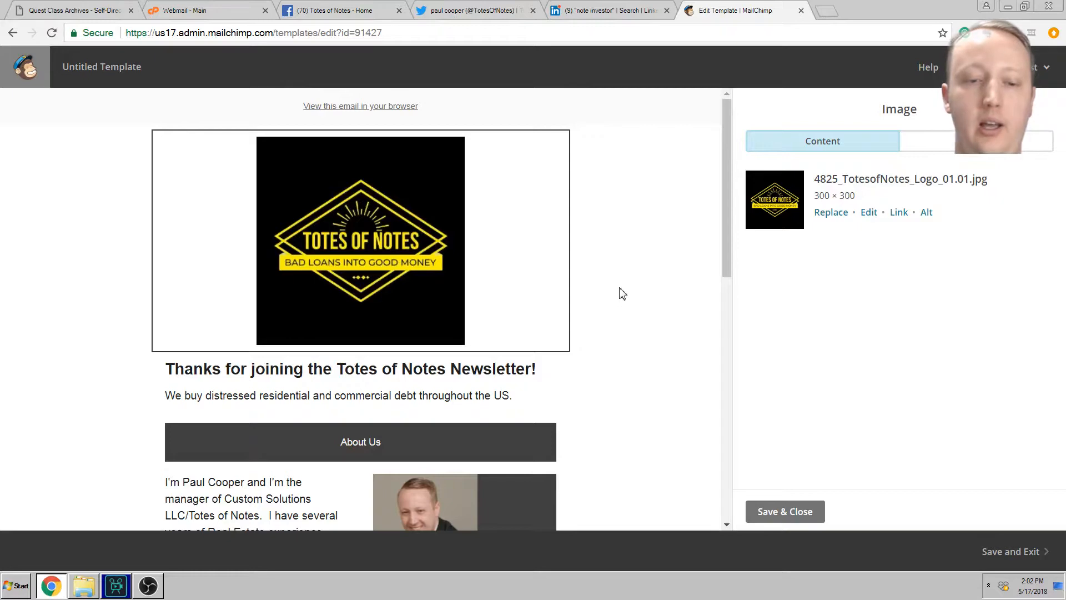
{"action": "scroll", "coordinate": [671, 311], "scroll_direction": "down", "scroll_amount": 3}
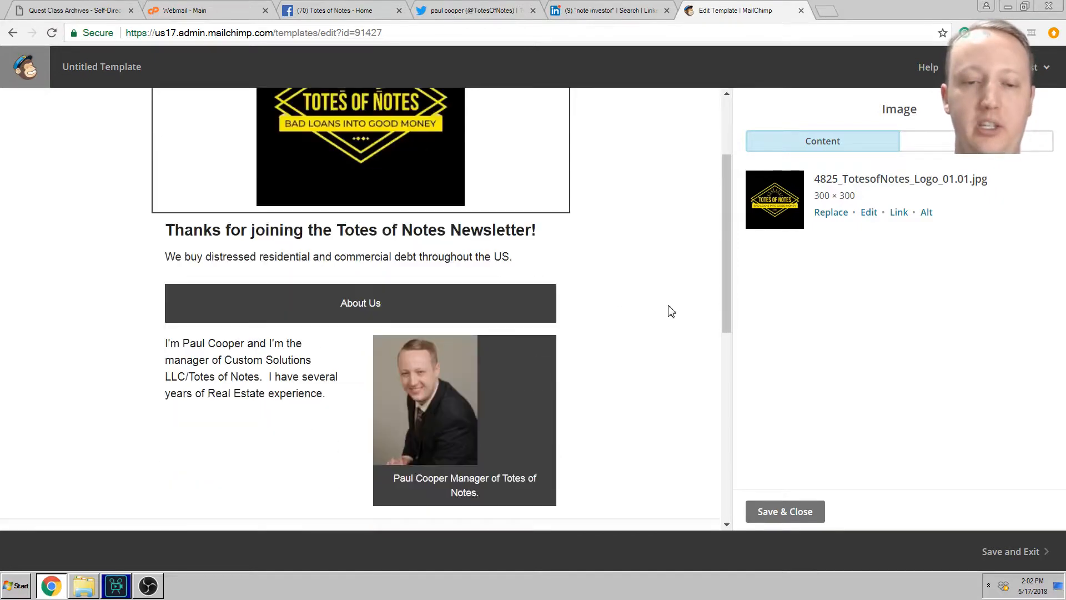
{"action": "scroll", "coordinate": [694, 361], "scroll_direction": "down", "scroll_amount": 3}
{"action": "scroll", "coordinate": [686, 350], "scroll_direction": "up", "scroll_amount": 3}
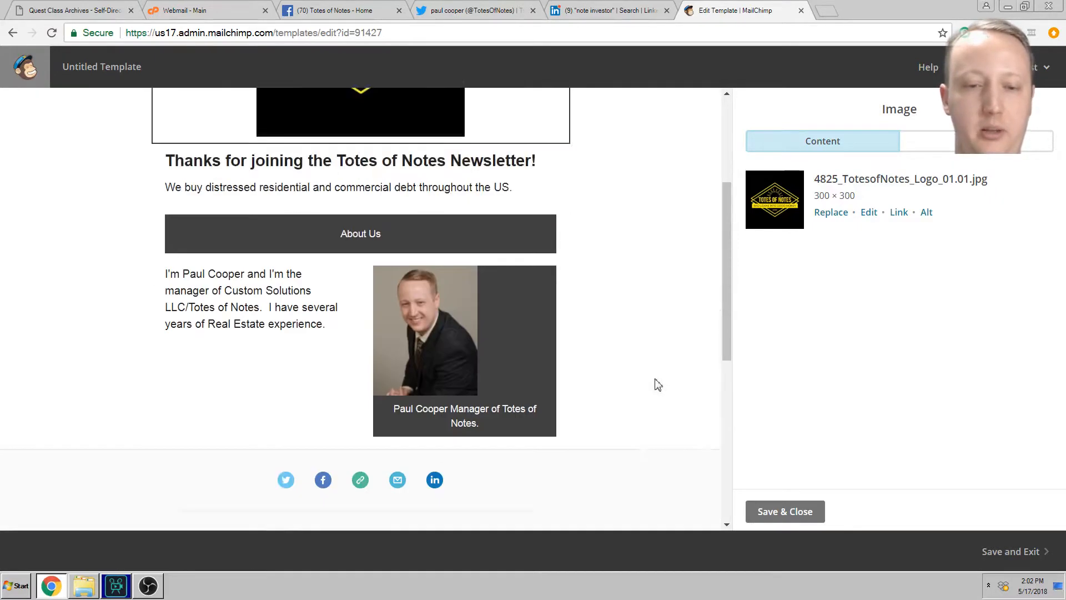
{"action": "scroll", "coordinate": [645, 364], "scroll_direction": "up", "scroll_amount": 3}
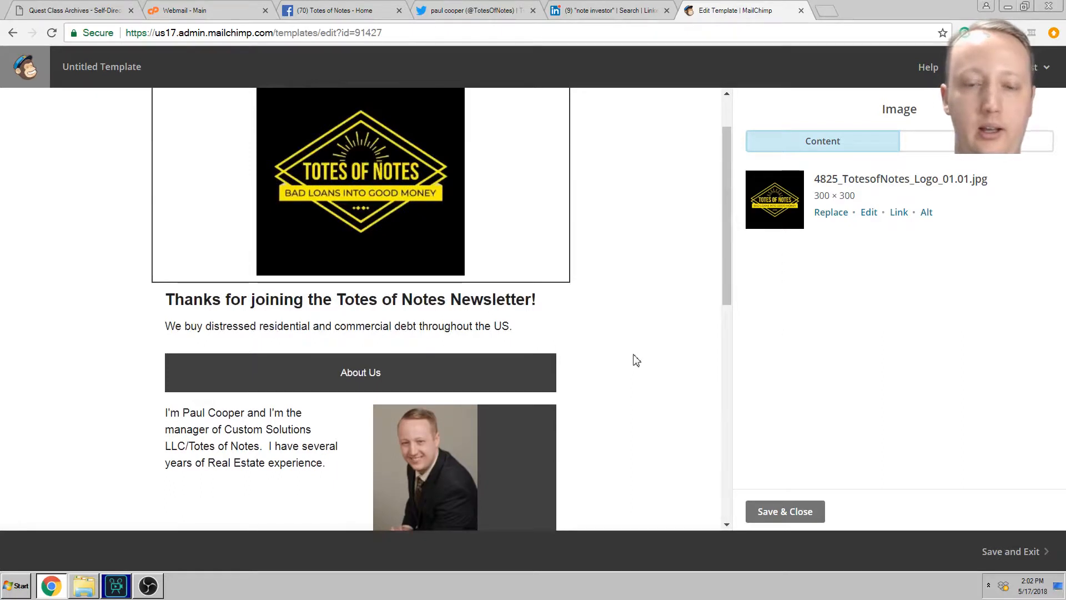
Step: Save the logo settings and send a test of the template to the owner's email address
{"action": "left_click", "coordinate": [809, 512]}
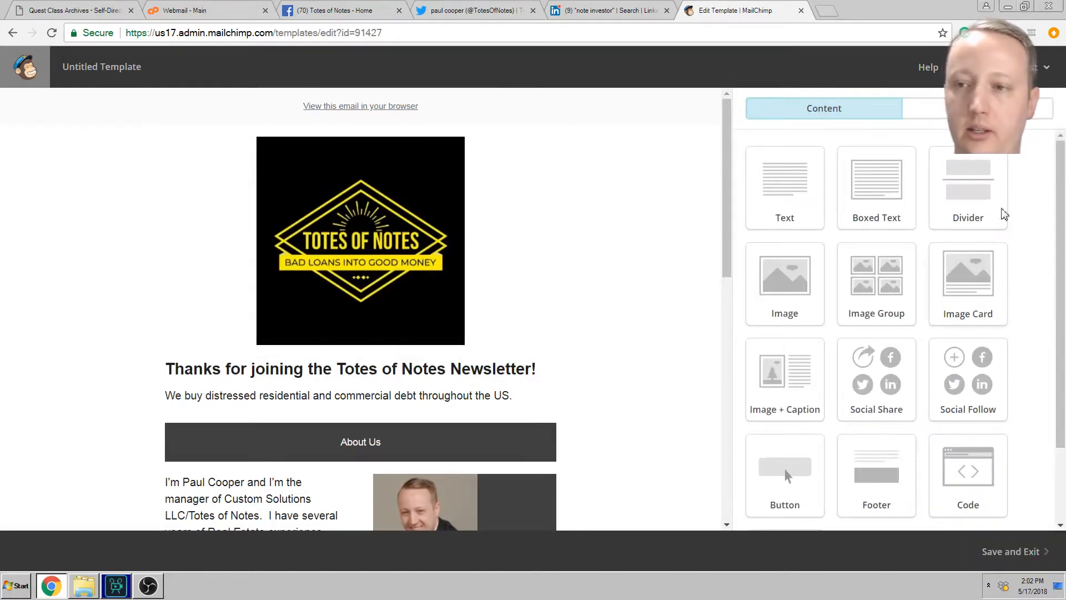
{"action": "left_click", "coordinate": [1004, 67]}
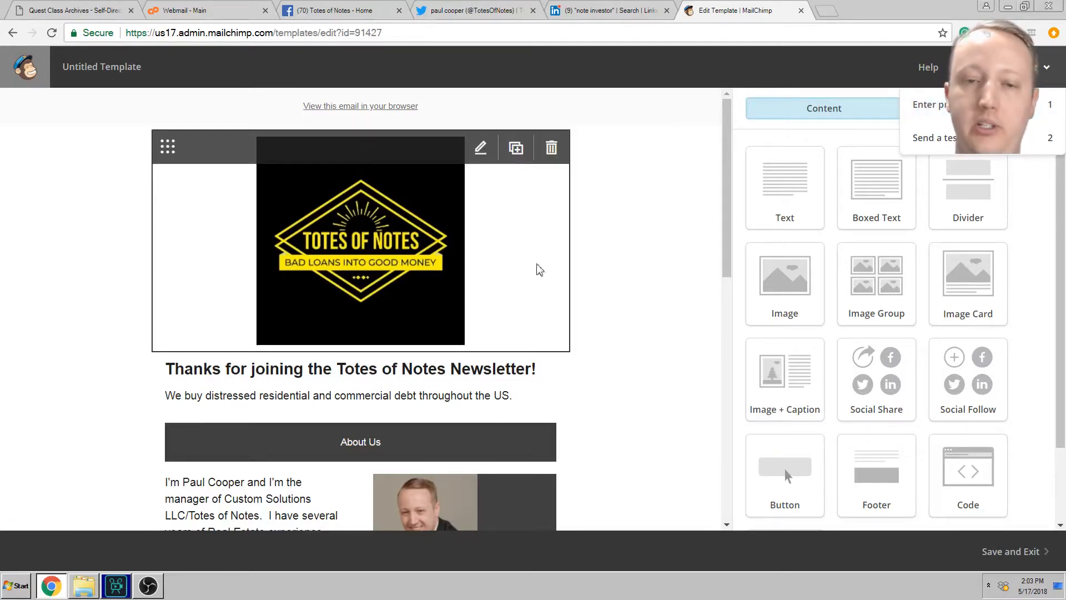
{"action": "left_click", "coordinate": [939, 138]}
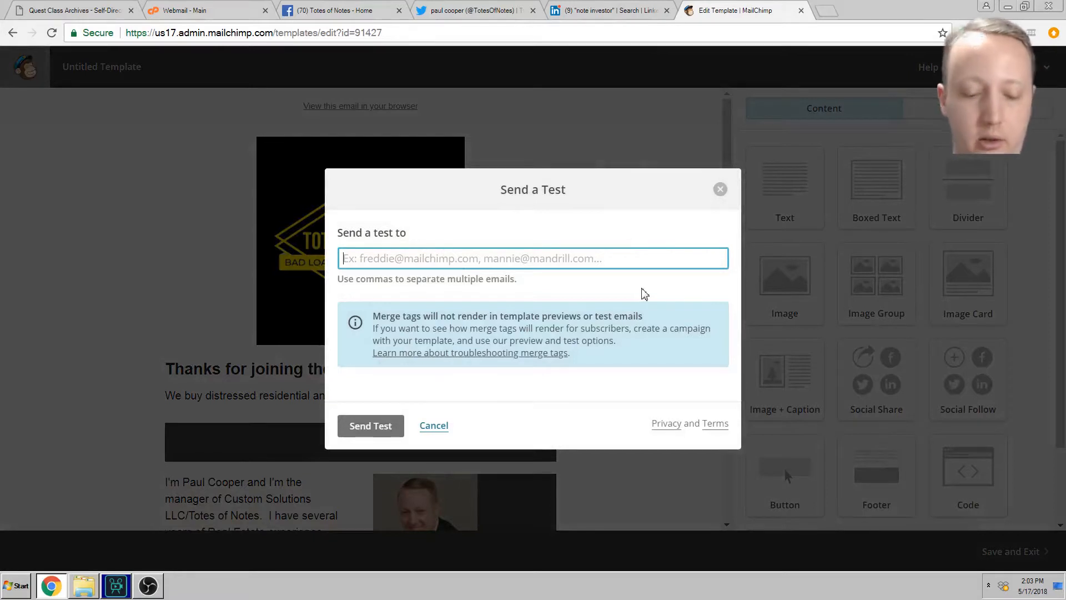
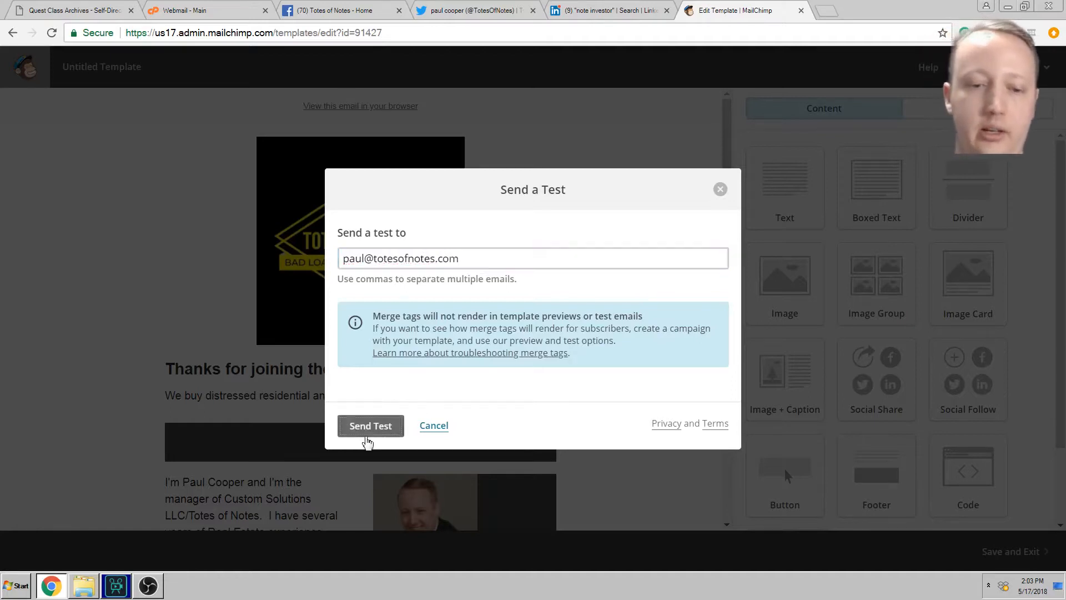
{"action": "left_click", "coordinate": [366, 438]}
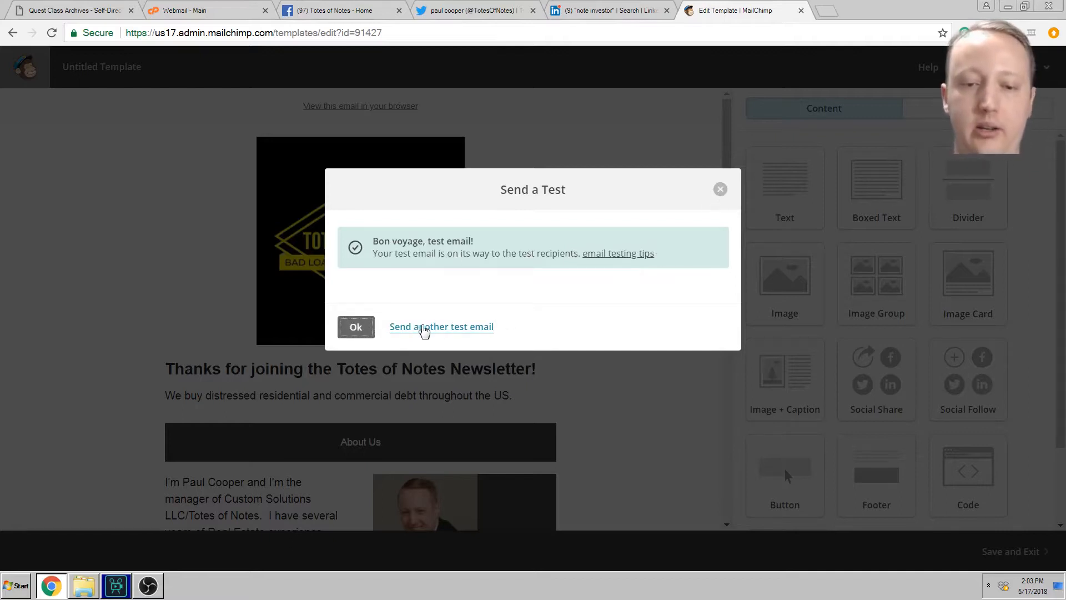
{"action": "left_click", "coordinate": [368, 328]}
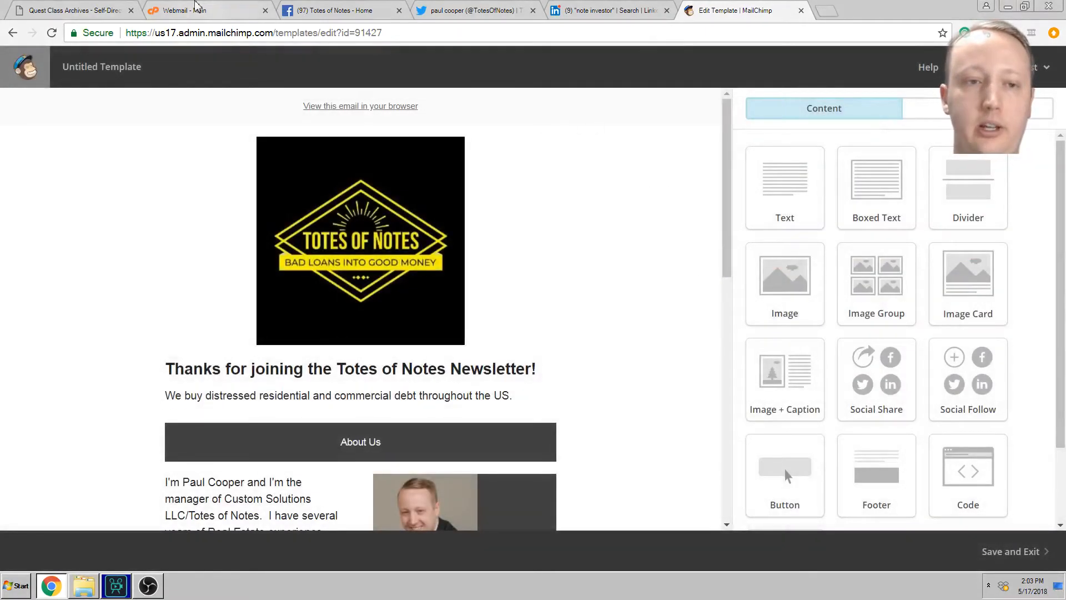
{"action": "left_click", "coordinate": [238, 12]}
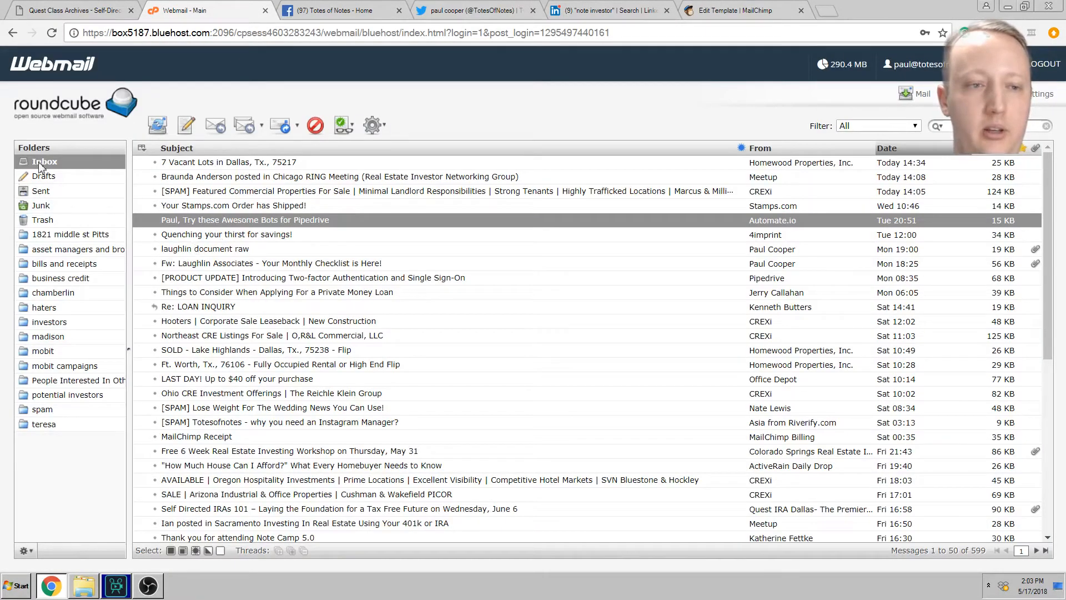
Step: Refresh the Roundcube inbox for the test email, then return to Mailchimp's editor
{"action": "right_click", "coordinate": [351, 80]}
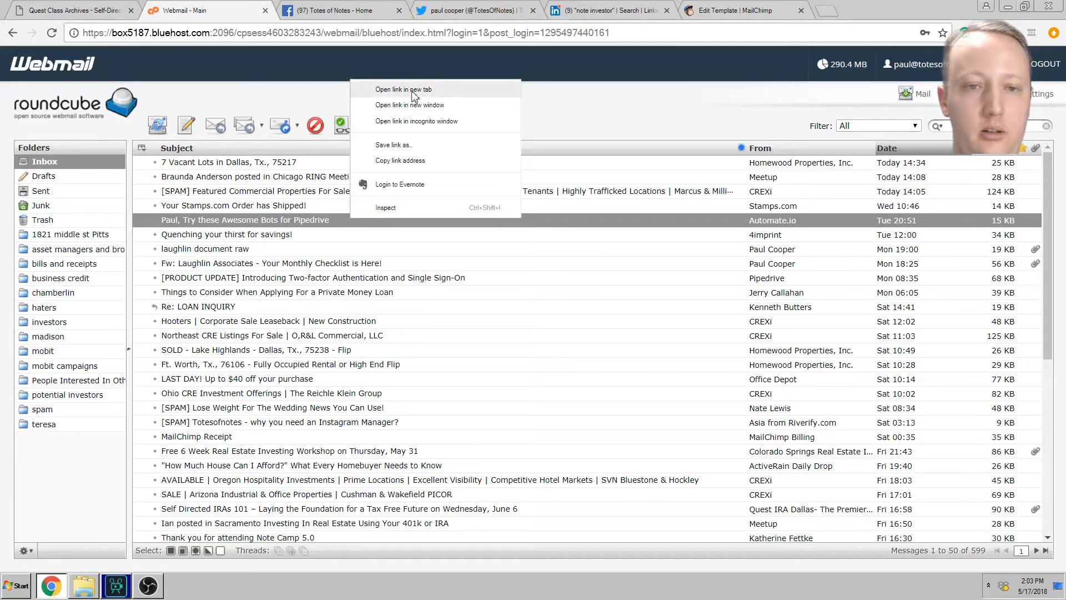
{"action": "left_click", "coordinate": [589, 118]}
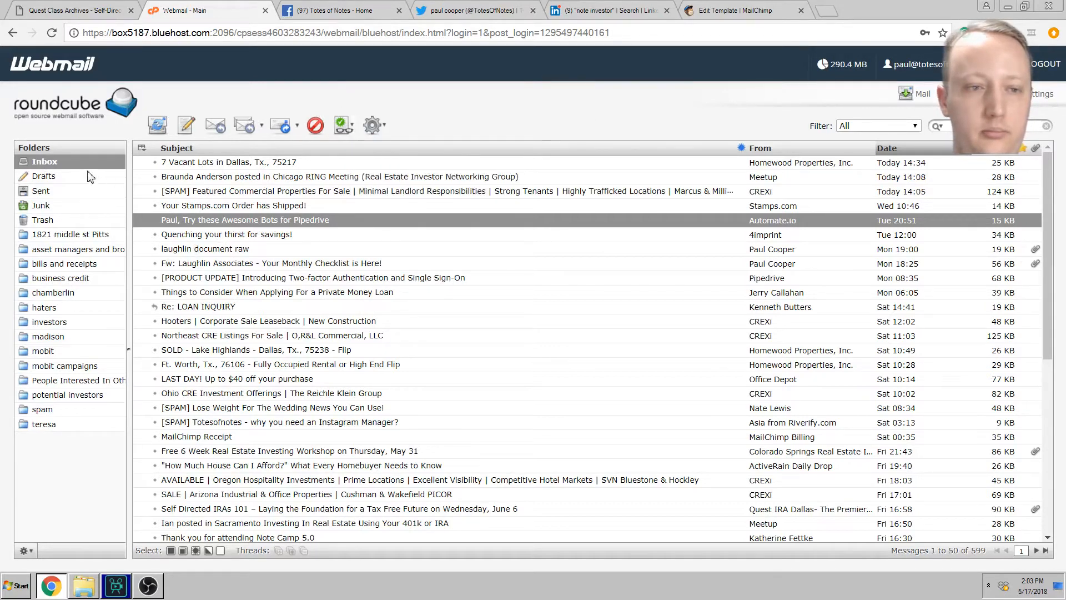
{"action": "left_click", "coordinate": [67, 166]}
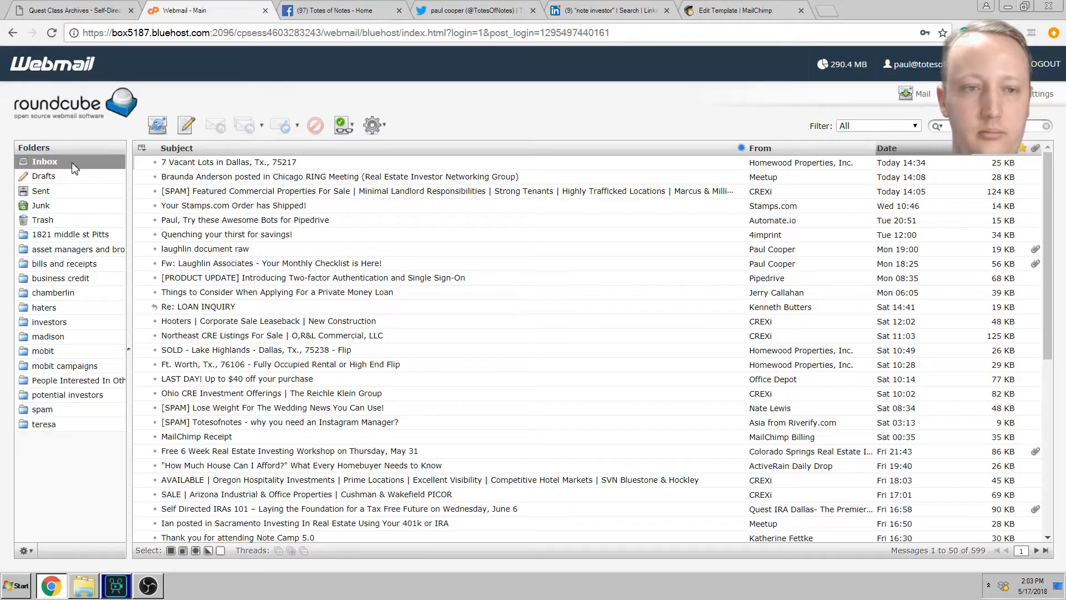
{"action": "left_click", "coordinate": [158, 126]}
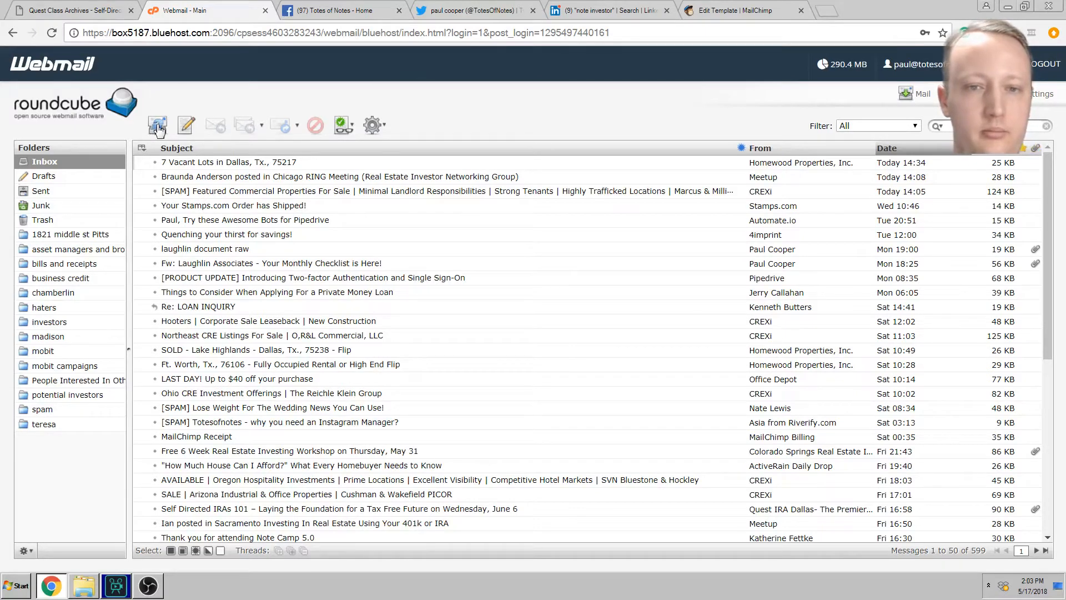
{"action": "left_click", "coordinate": [747, 10]}
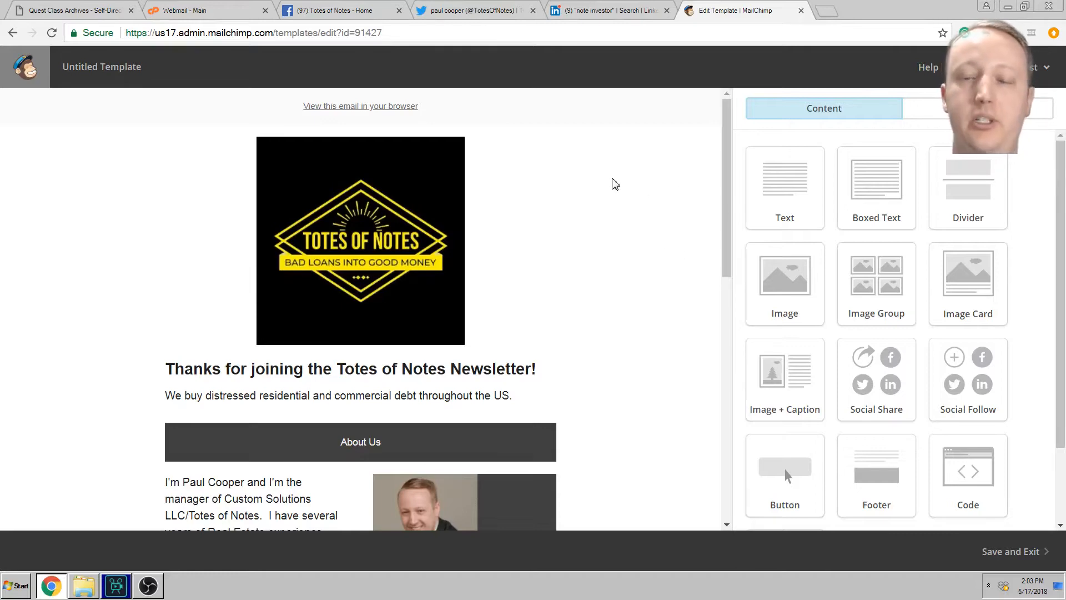
Step: Save and exit the Totes of Notes welcome template under the name 'test 3'
{"action": "left_click_drag", "start_coordinate": [728, 162], "coordinate": [721, 103]}
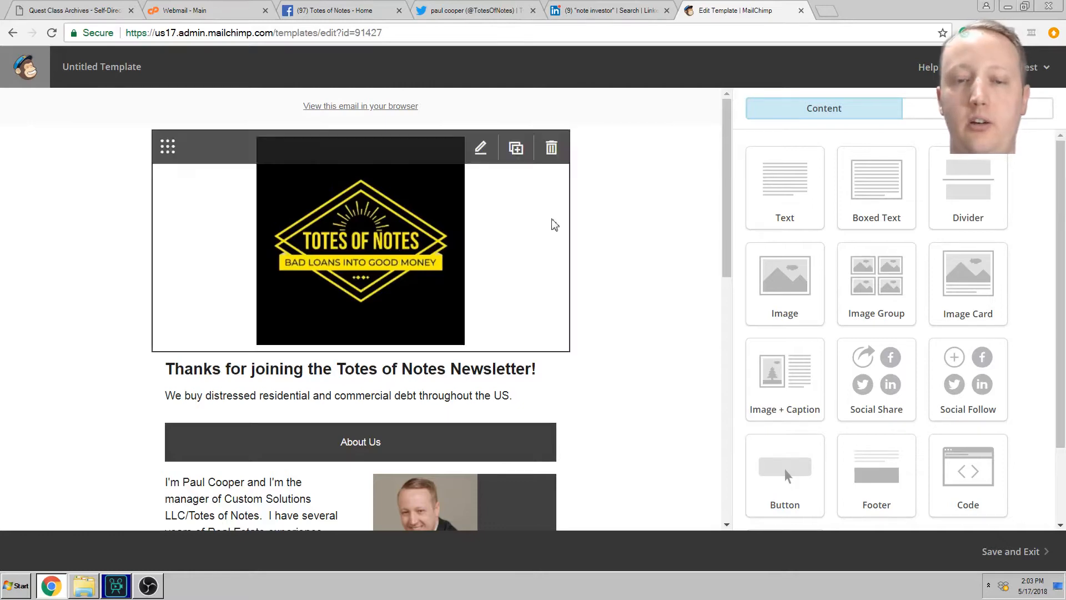
{"action": "left_click", "coordinate": [1015, 552]}
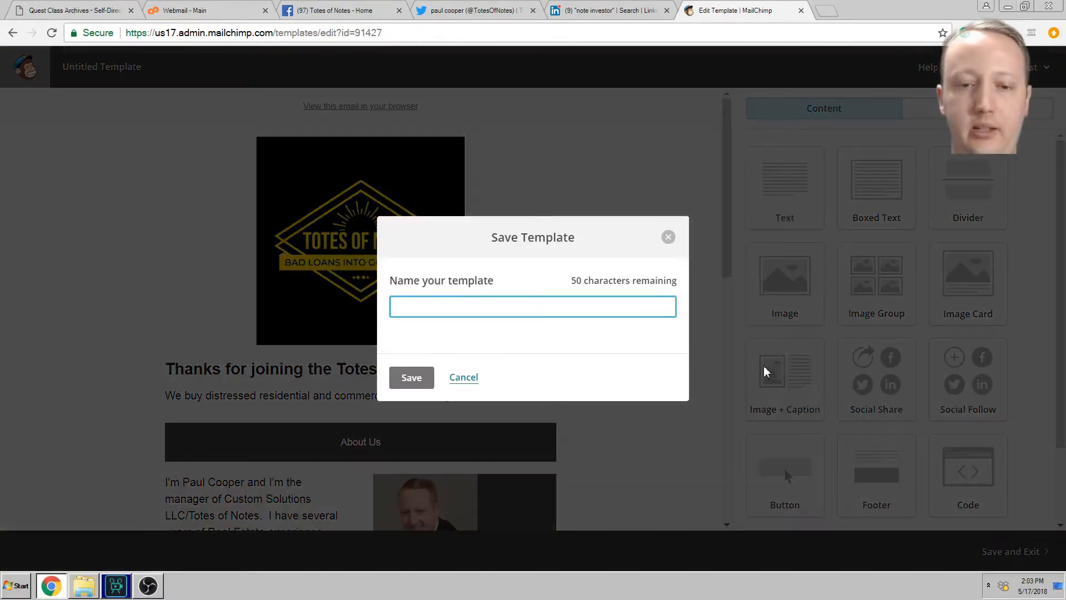
{"action": "type", "text": "test 3"}
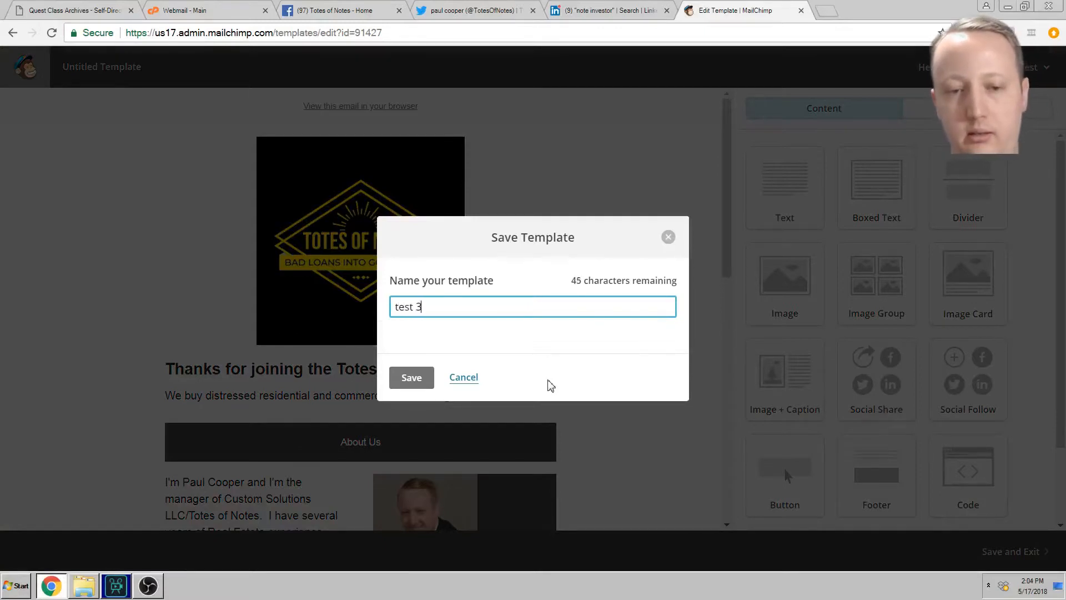
{"action": "key", "text": "Return"}
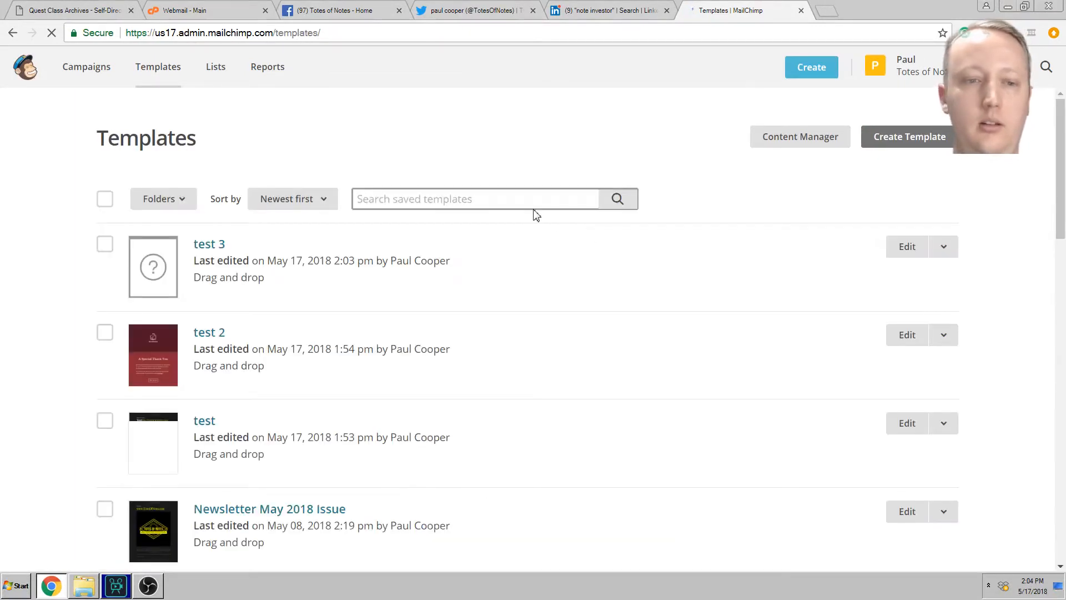
{"action": "scroll", "coordinate": [468, 297], "scroll_direction": "down", "scroll_amount": 3}
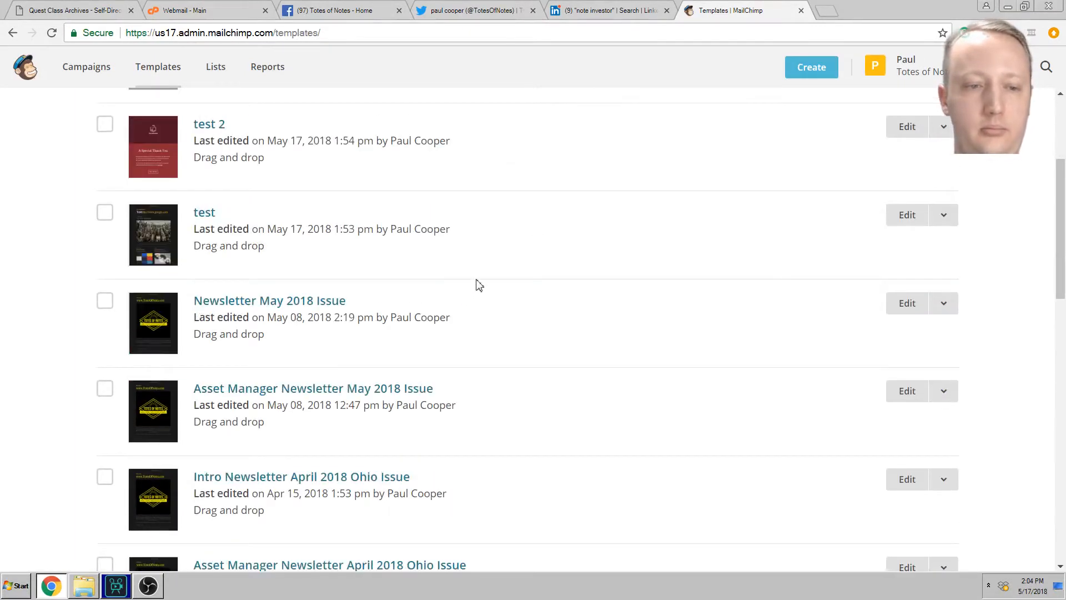
{"action": "scroll", "coordinate": [482, 297], "scroll_direction": "down", "scroll_amount": 2}
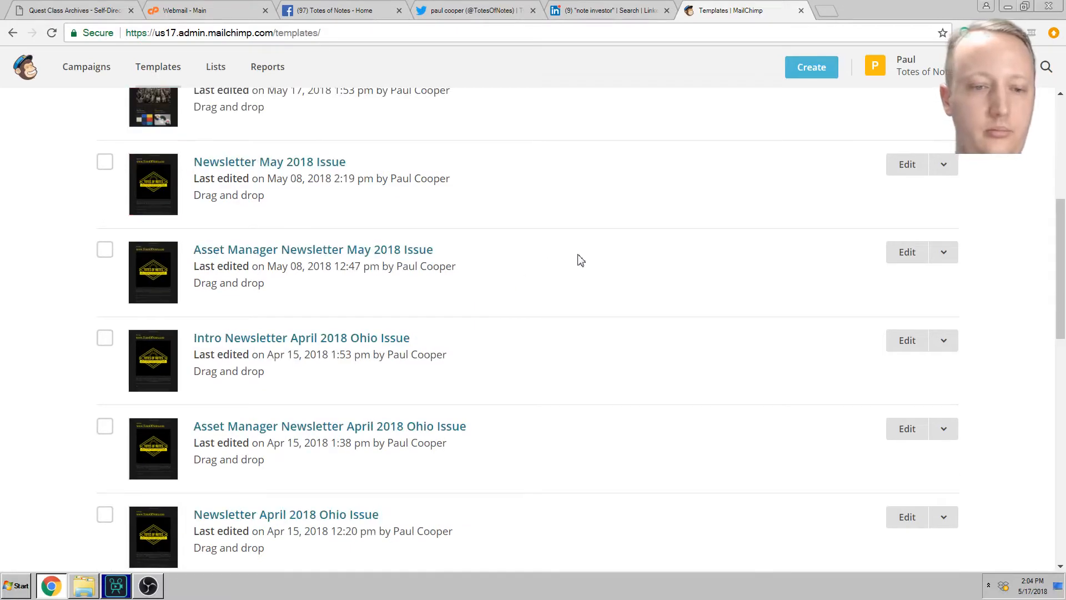
{"action": "scroll", "coordinate": [564, 289], "scroll_direction": "down", "scroll_amount": 9}
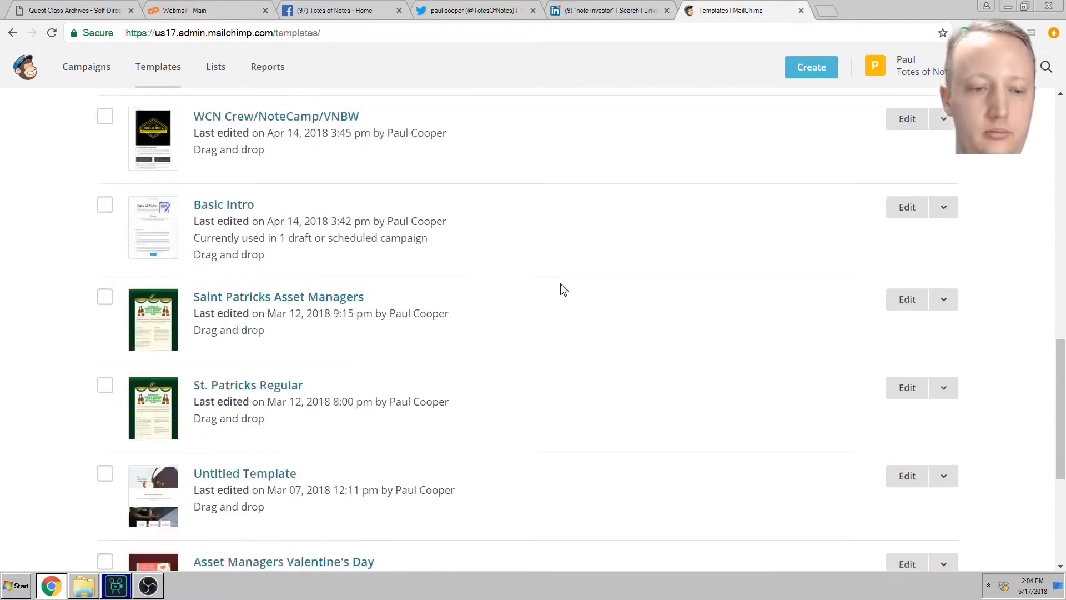
{"action": "scroll", "coordinate": [562, 290], "scroll_direction": "up", "scroll_amount": 7}
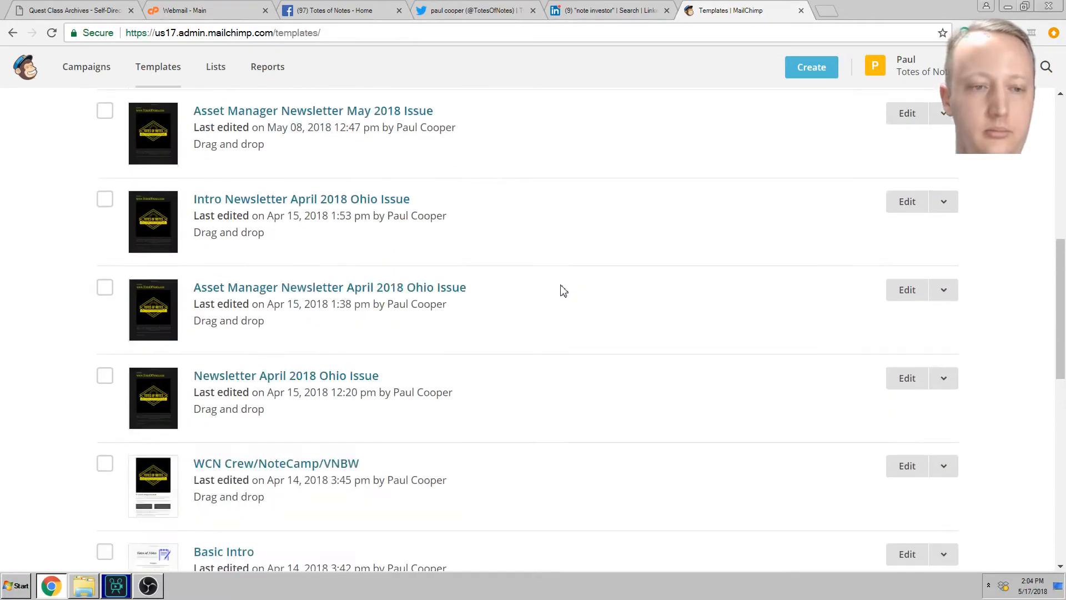
{"action": "scroll", "coordinate": [449, 315], "scroll_direction": "up", "scroll_amount": 2}
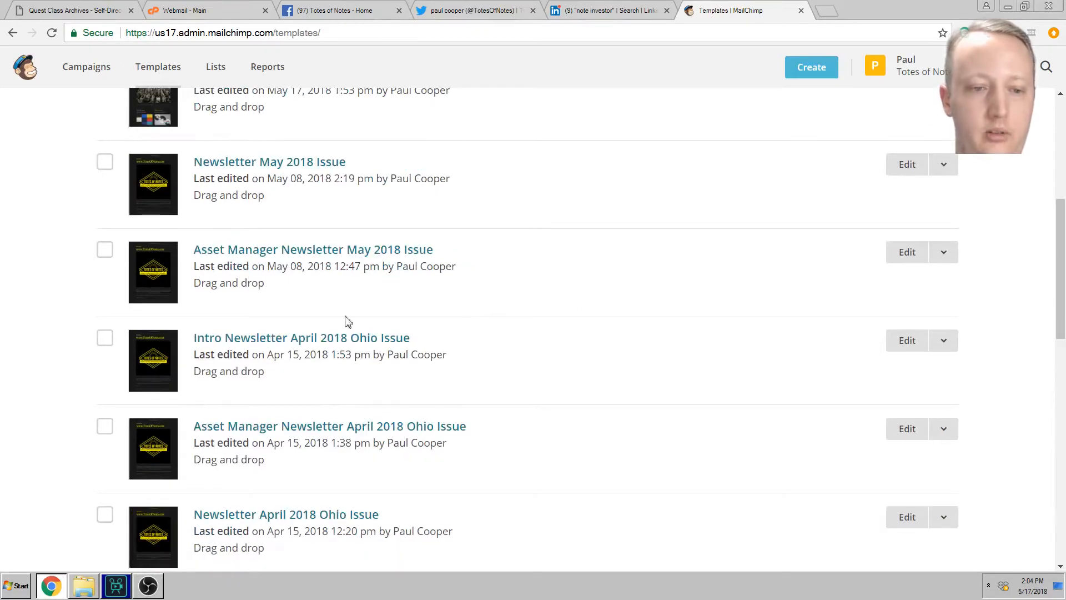
{"action": "scroll", "coordinate": [333, 340], "scroll_direction": "up", "scroll_amount": 4}
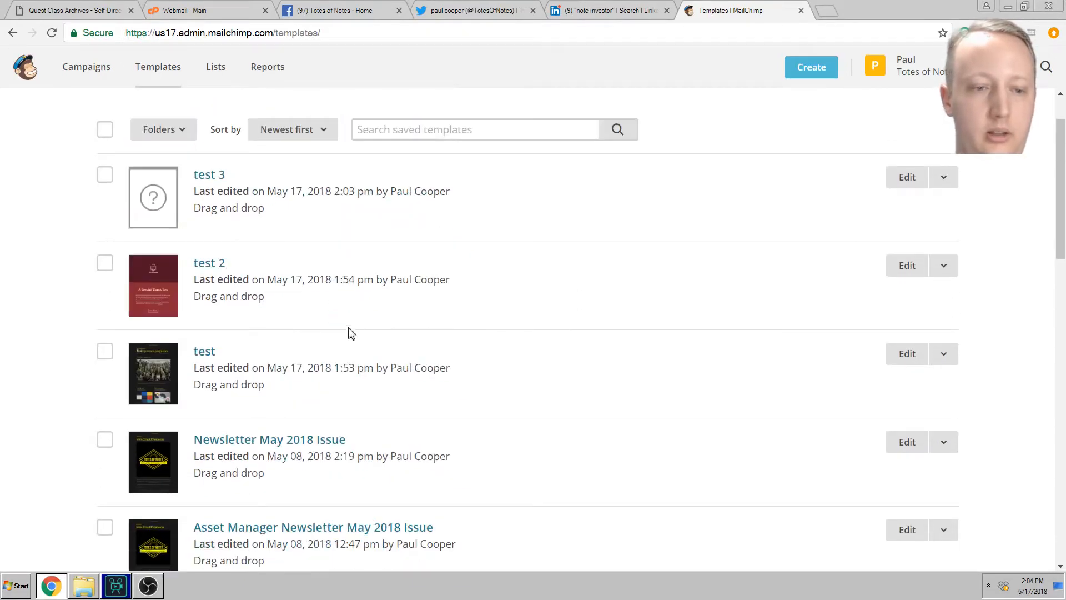
{"action": "scroll", "coordinate": [348, 350], "scroll_direction": "down", "scroll_amount": 4}
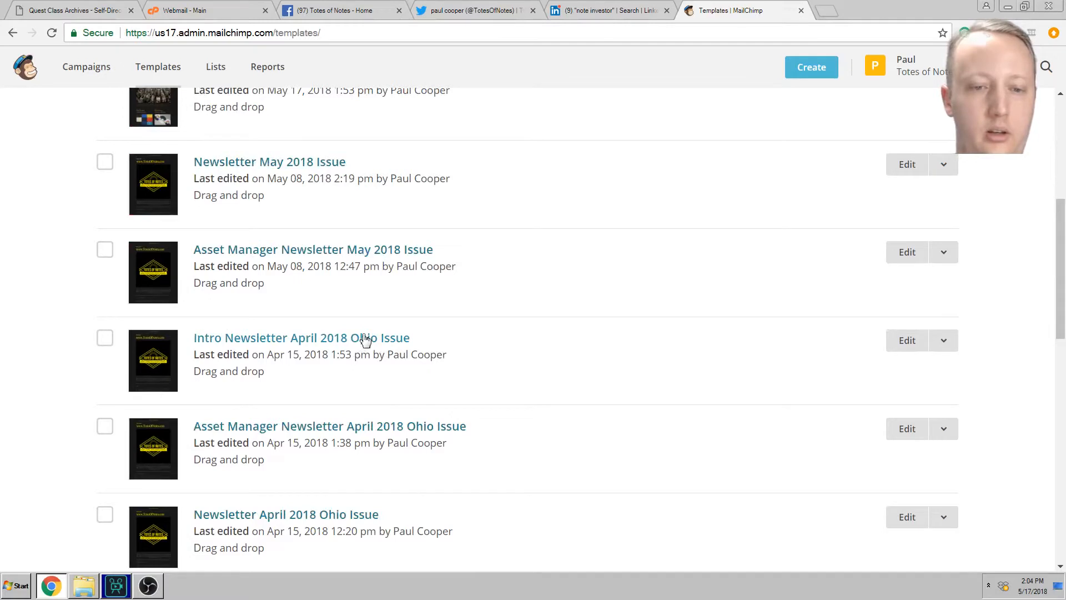
Step: Open and scroll through the Intro Newsletter April 2018 Ohio Issue template, then save and exit
{"action": "left_click", "coordinate": [364, 341]}
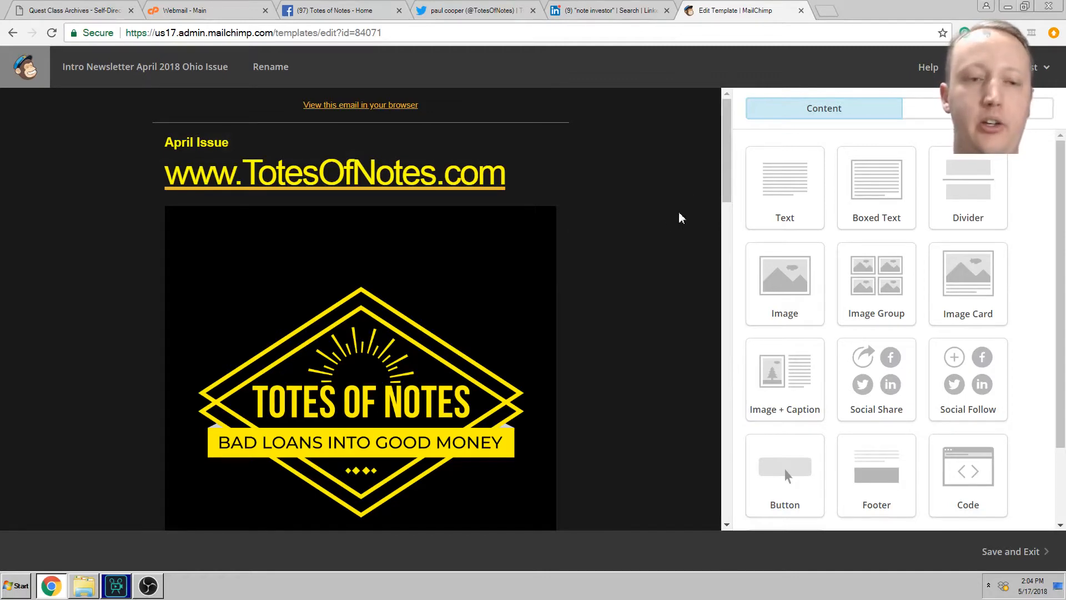
{"action": "scroll", "coordinate": [632, 235], "scroll_direction": "down", "scroll_amount": 1}
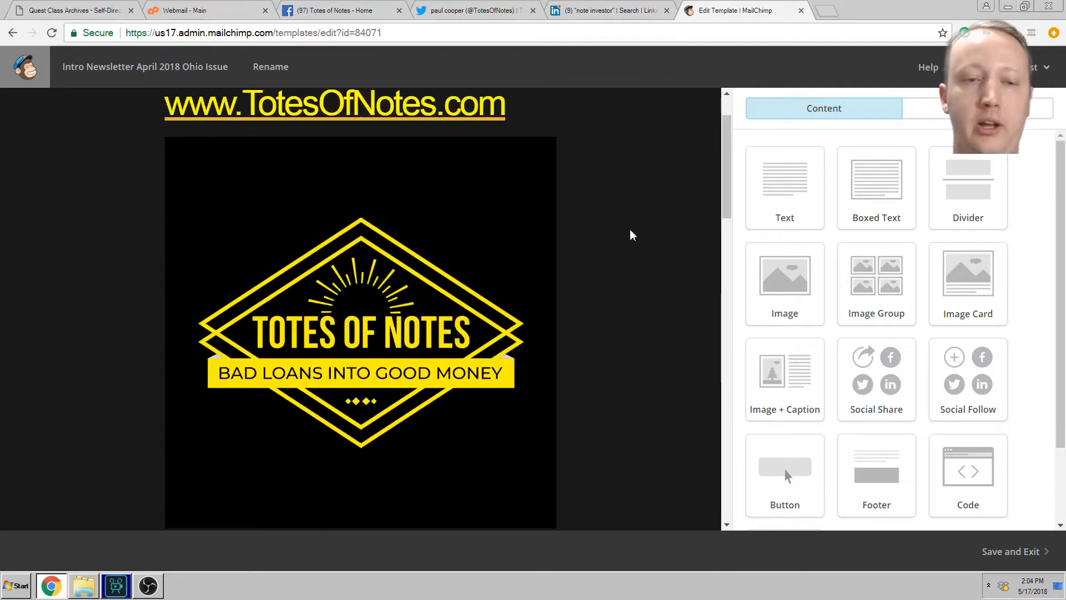
{"action": "scroll", "coordinate": [628, 221], "scroll_direction": "down", "scroll_amount": 4}
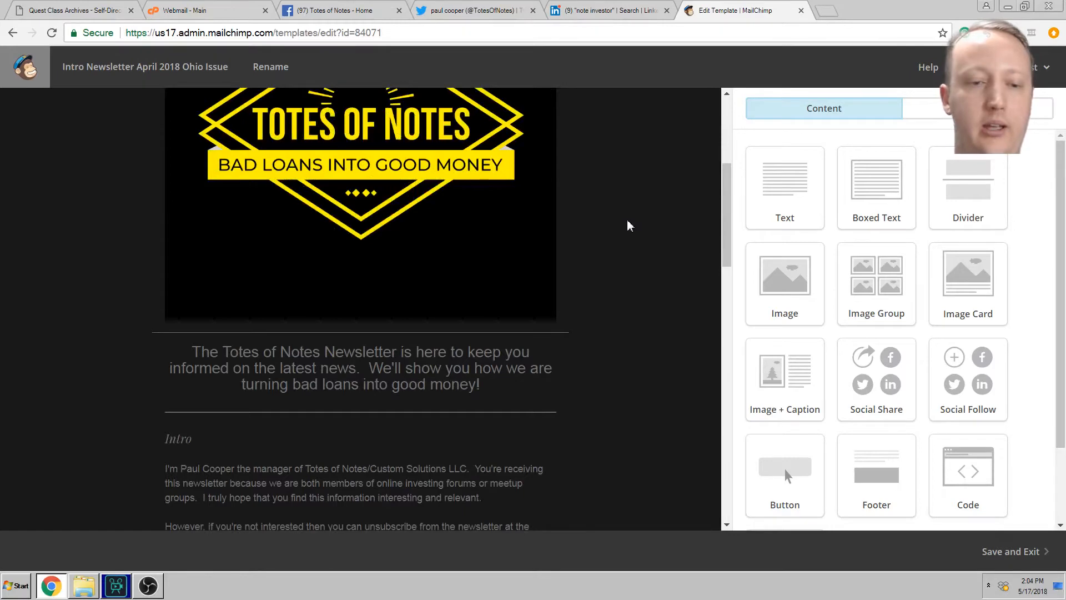
{"action": "scroll", "coordinate": [628, 221], "scroll_direction": "down", "scroll_amount": 3}
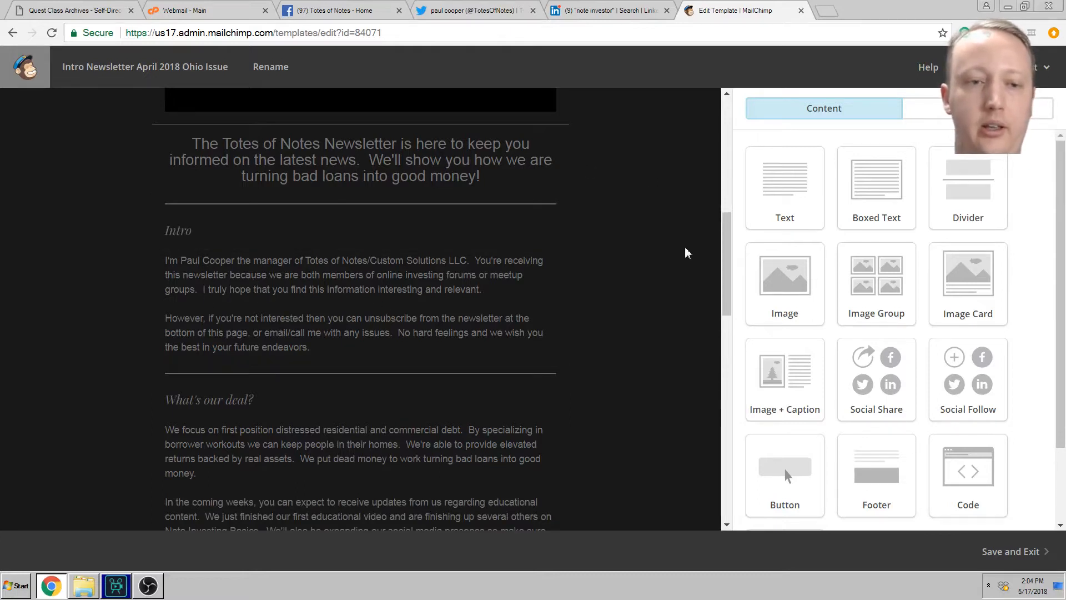
{"action": "scroll", "coordinate": [472, 270], "scroll_direction": "up", "scroll_amount": 2}
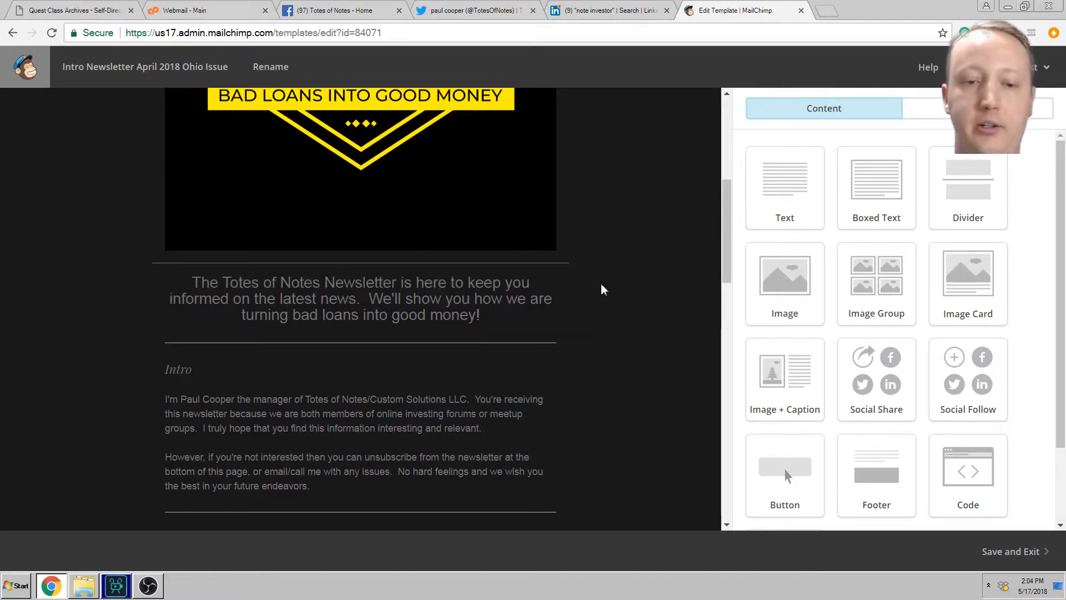
{"action": "scroll", "coordinate": [628, 316], "scroll_direction": "down", "scroll_amount": 3}
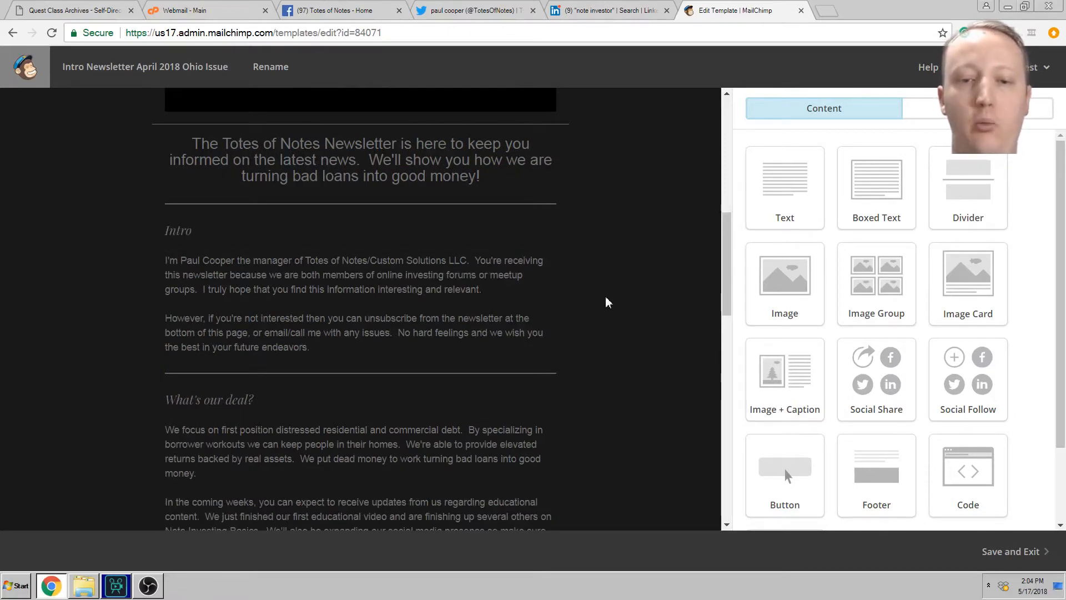
{"action": "mouse_move", "coordinate": [533, 283]}
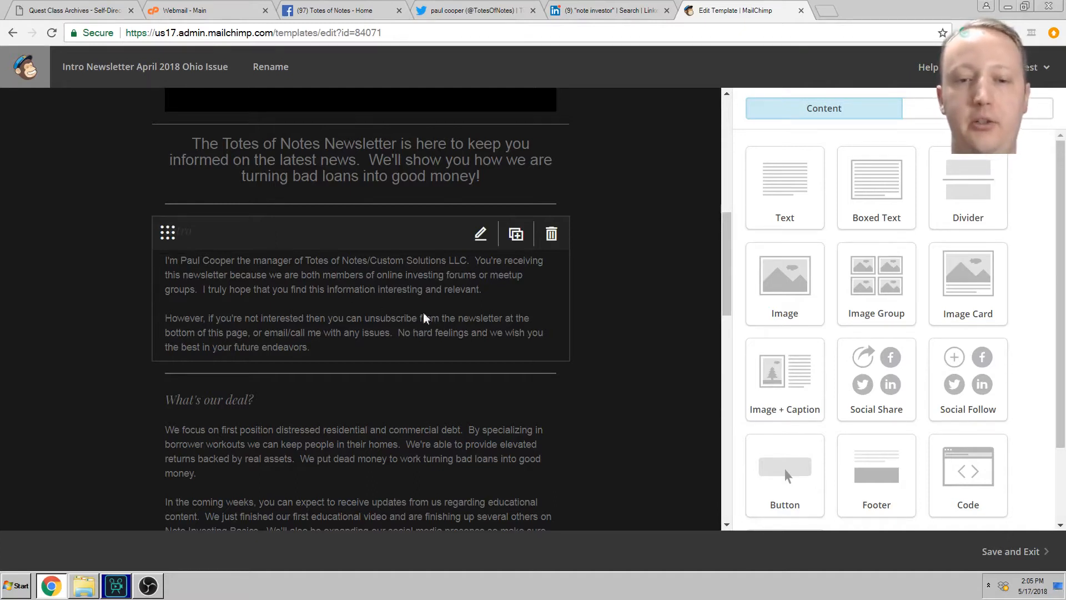
{"action": "scroll", "coordinate": [644, 289], "scroll_direction": "down", "scroll_amount": 5}
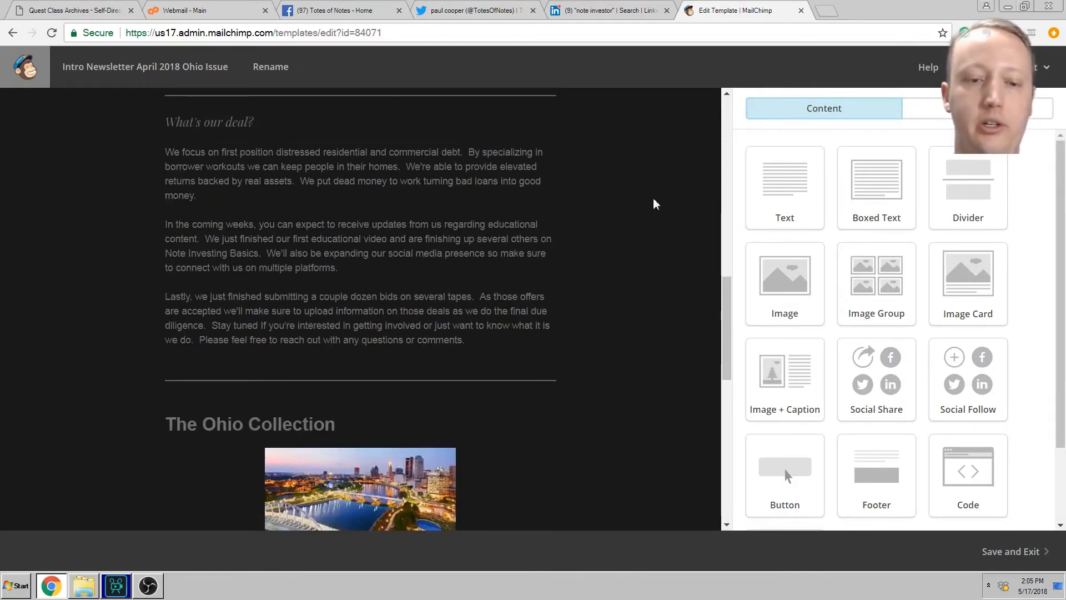
{"action": "scroll", "coordinate": [648, 205], "scroll_direction": "down", "scroll_amount": 5}
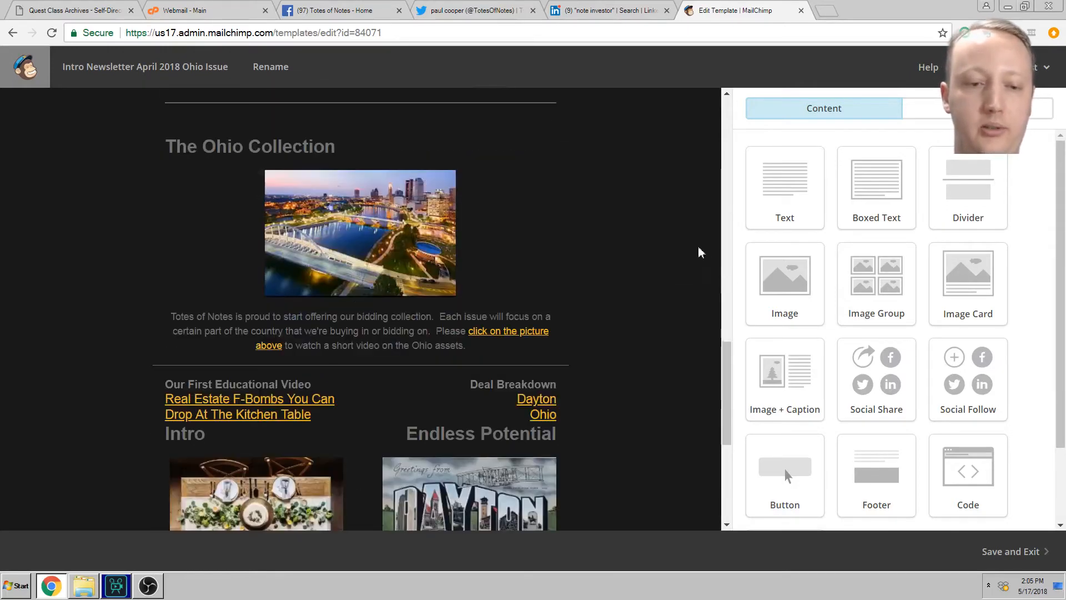
{"action": "scroll", "coordinate": [644, 294], "scroll_direction": "down", "scroll_amount": 4}
{"action": "scroll", "coordinate": [622, 298], "scroll_direction": "down", "scroll_amount": 2}
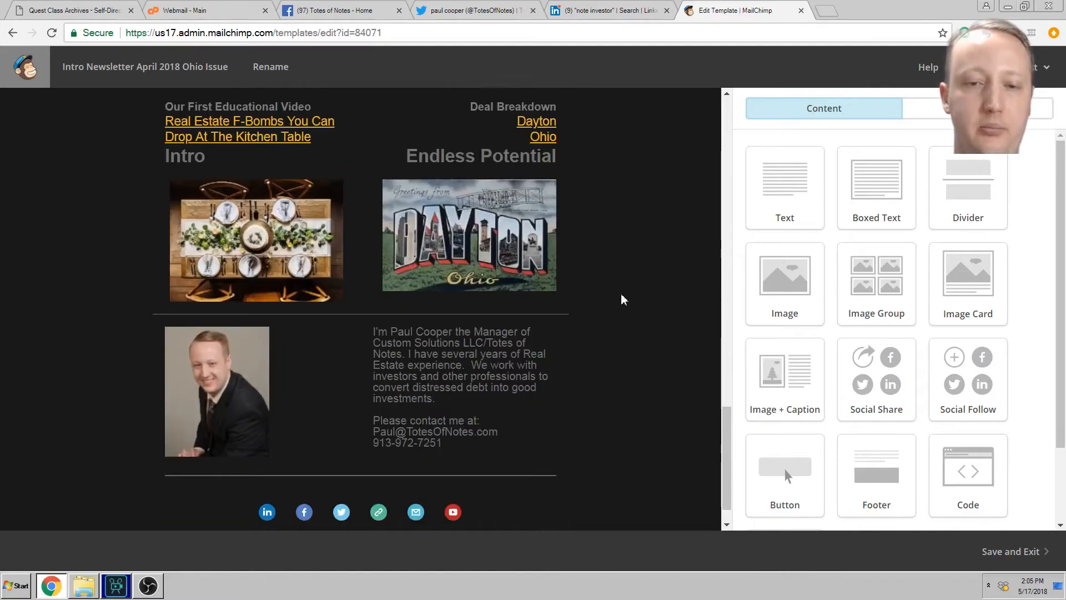
{"action": "scroll", "coordinate": [622, 294], "scroll_direction": "up", "scroll_amount": 10}
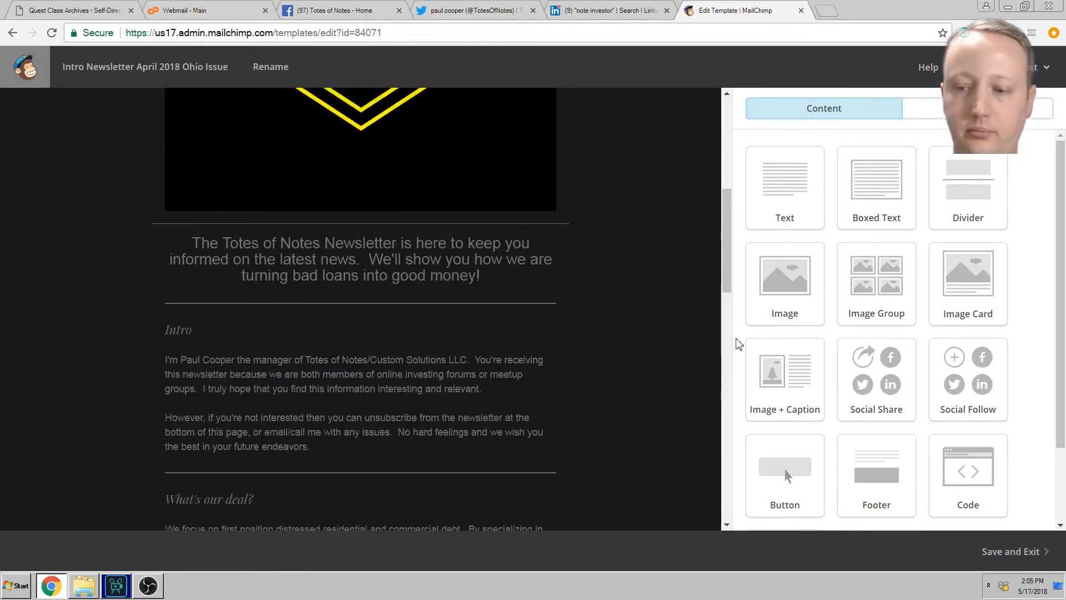
{"action": "left_click", "coordinate": [1008, 554]}
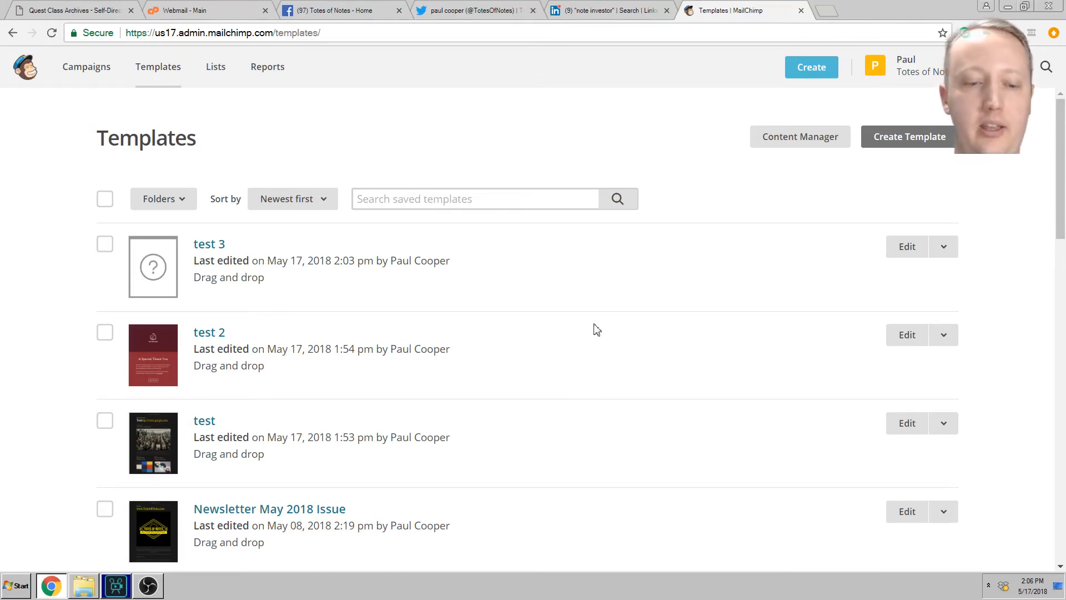
Step: Scroll to the bottom of the Templates list and open St. Patricks Regular
{"action": "scroll", "coordinate": [467, 345], "scroll_direction": "down", "scroll_amount": 2}
{"action": "scroll", "coordinate": [536, 367], "scroll_direction": "down", "scroll_amount": 2}
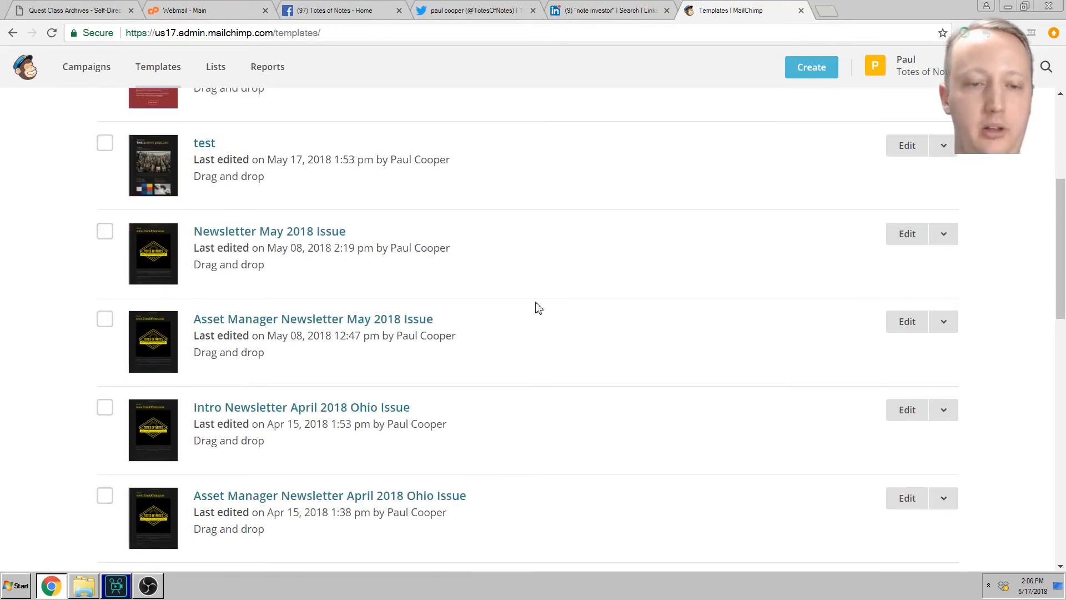
{"action": "scroll", "coordinate": [578, 326], "scroll_direction": "up", "scroll_amount": 2}
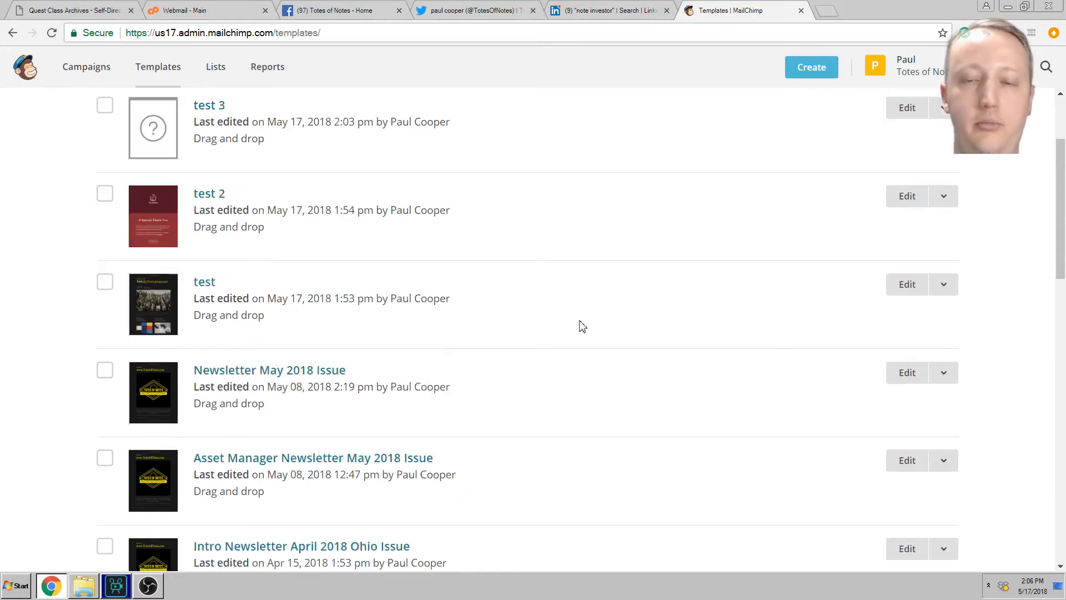
{"action": "scroll", "coordinate": [597, 330], "scroll_direction": "up", "scroll_amount": 2}
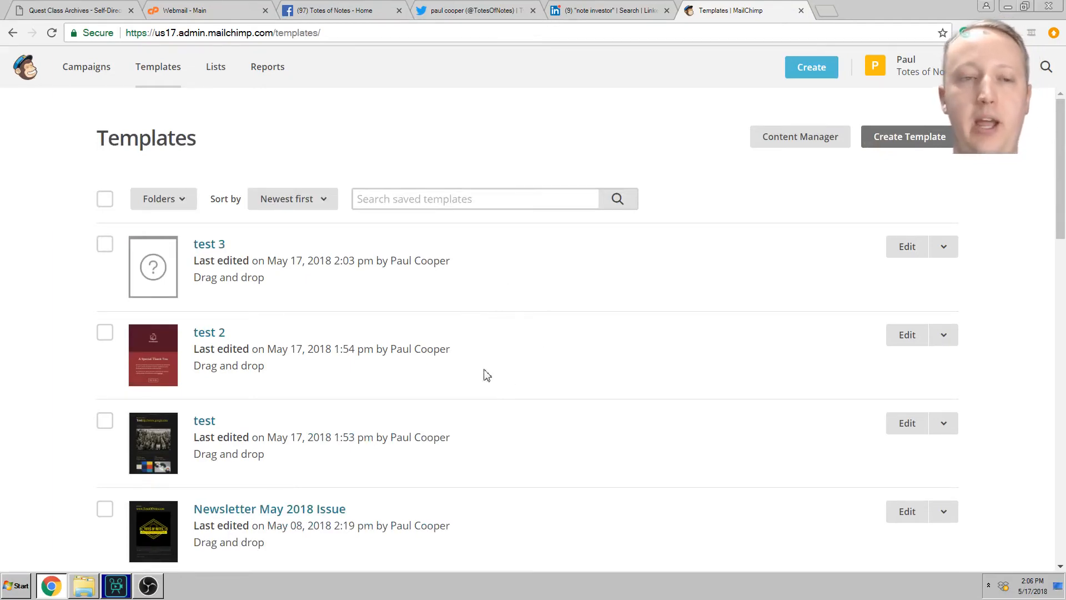
{"action": "scroll", "coordinate": [508, 372], "scroll_direction": "down", "scroll_amount": 15}
{"action": "scroll", "coordinate": [504, 365], "scroll_direction": "down", "scroll_amount": 4}
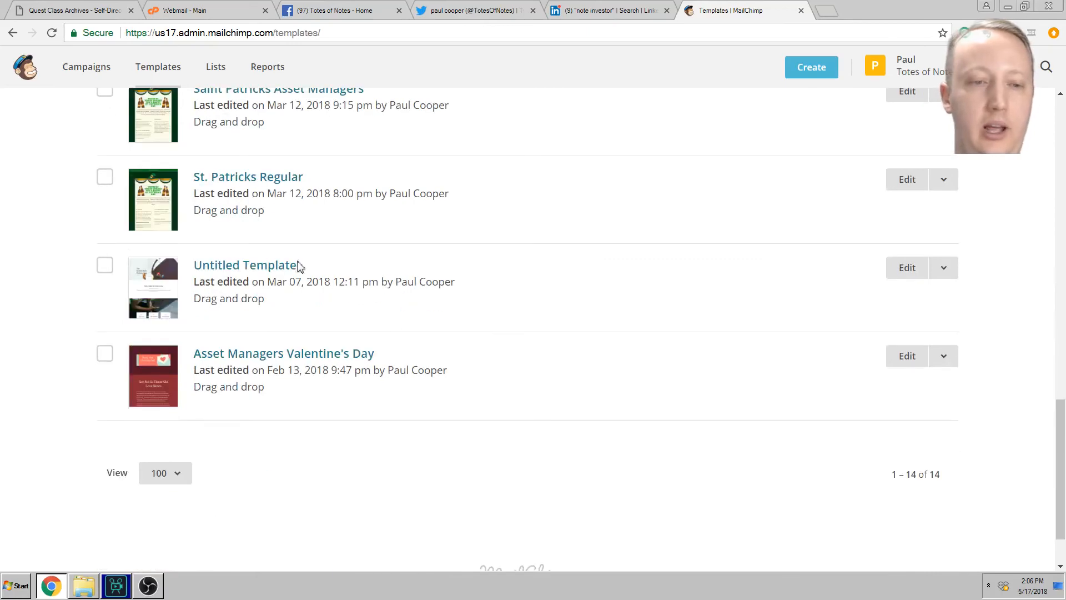
{"action": "scroll", "coordinate": [300, 266], "scroll_direction": "up", "scroll_amount": 2}
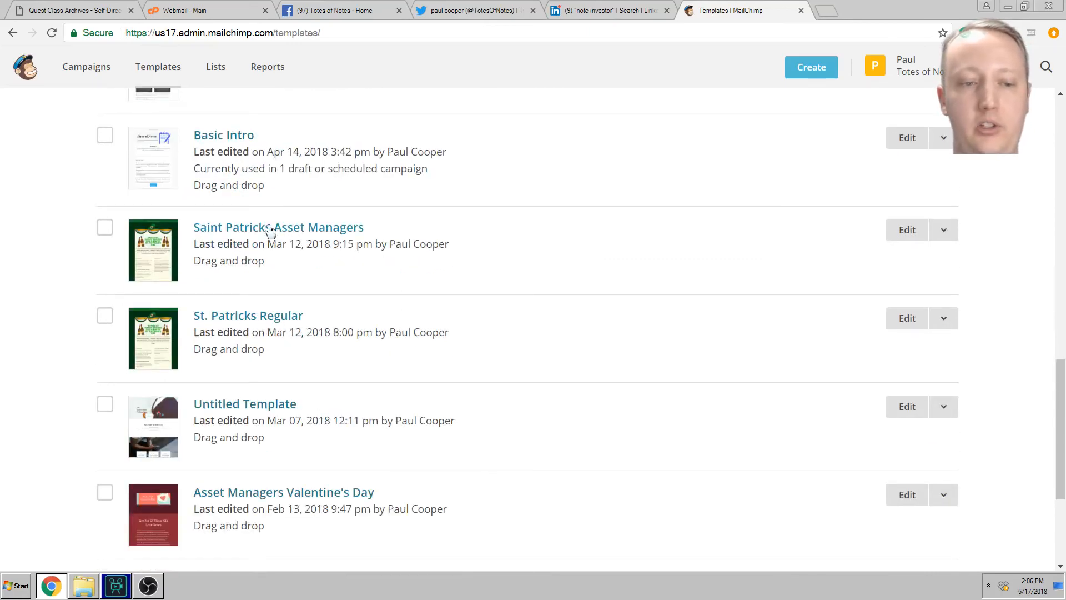
{"action": "left_click", "coordinate": [259, 317]}
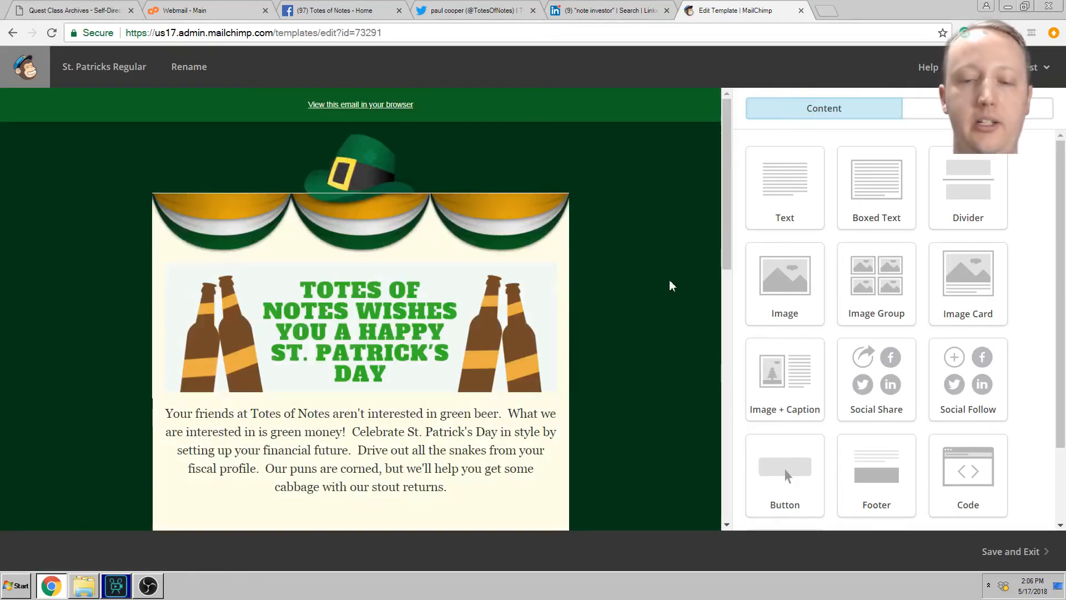
Step: Scroll through the St. Patrick's Day greeting email, then save and exit
{"action": "scroll", "coordinate": [666, 275], "scroll_direction": "down", "scroll_amount": 2}
{"action": "scroll", "coordinate": [667, 273], "scroll_direction": "up", "scroll_amount": 2}
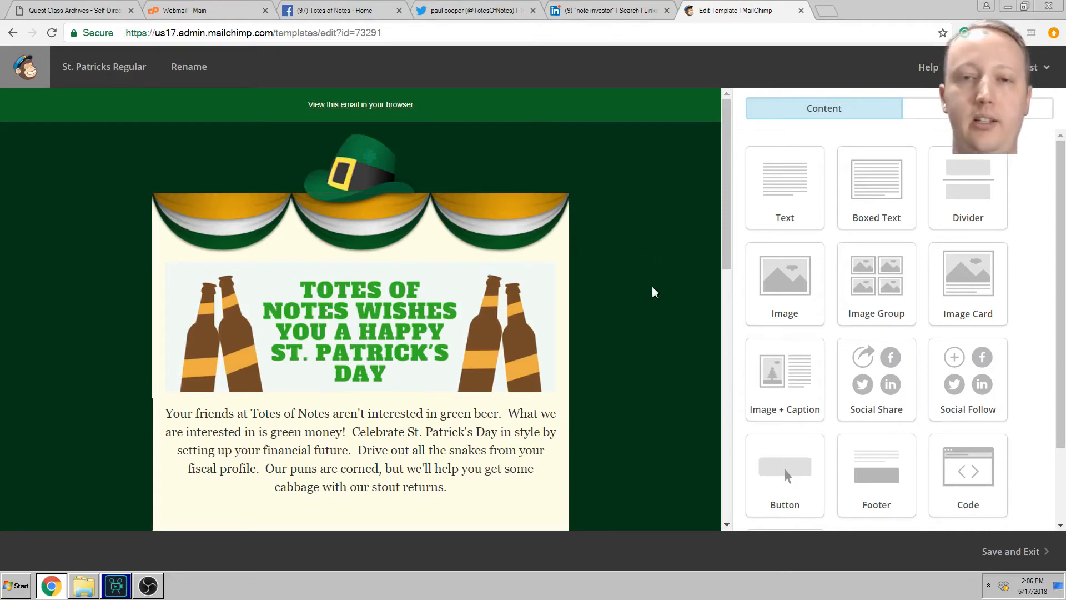
{"action": "scroll", "coordinate": [656, 296], "scroll_direction": "down", "scroll_amount": 4}
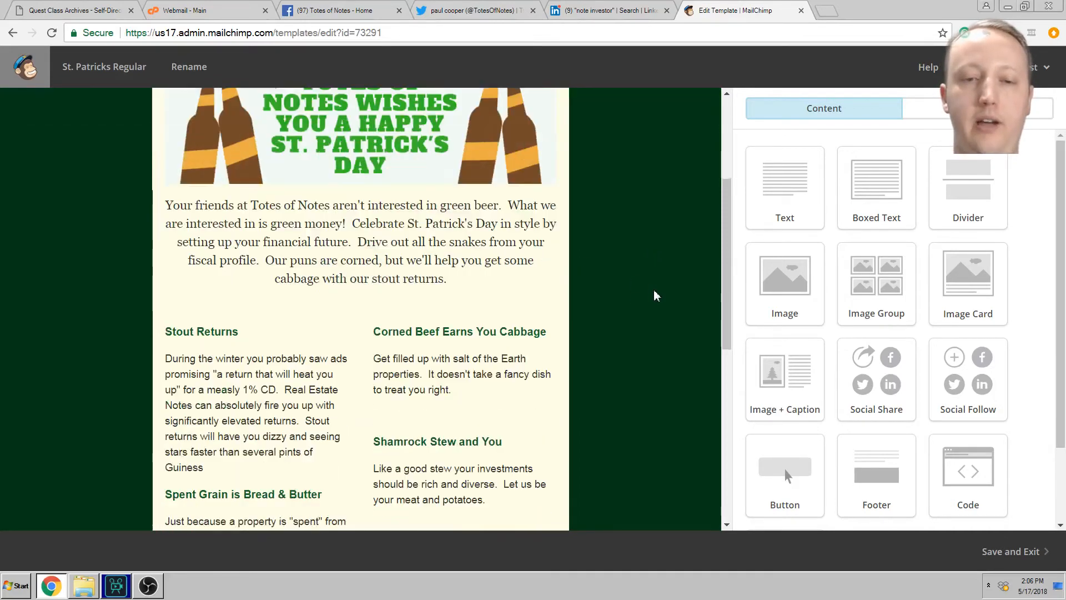
{"action": "scroll", "coordinate": [657, 295], "scroll_direction": "down", "scroll_amount": 1}
{"action": "scroll", "coordinate": [657, 295], "scroll_direction": "down", "scroll_amount": 5}
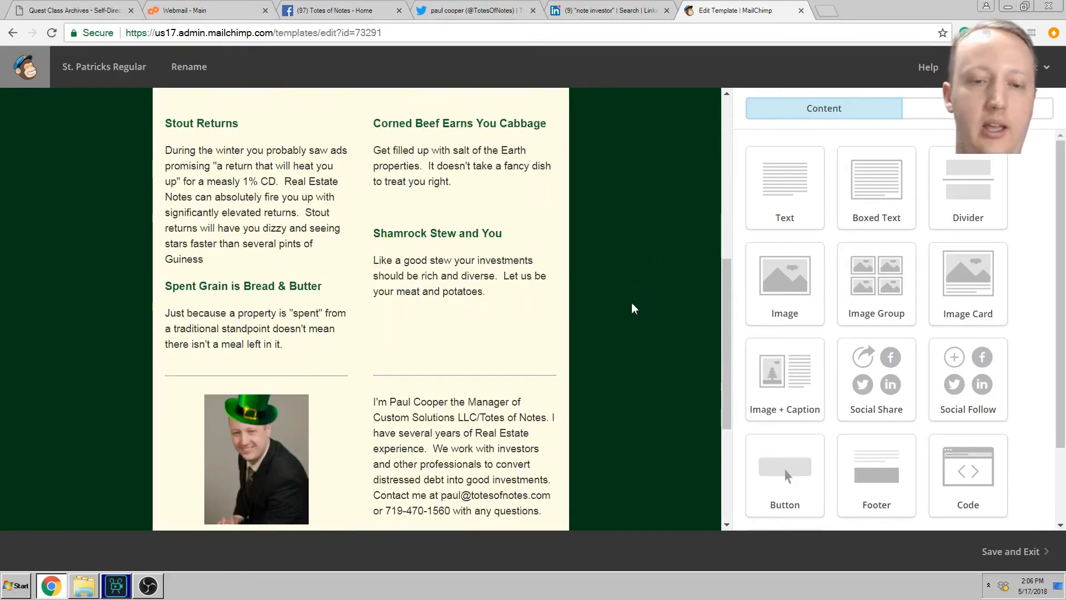
{"action": "scroll", "coordinate": [633, 302], "scroll_direction": "up", "scroll_amount": 10}
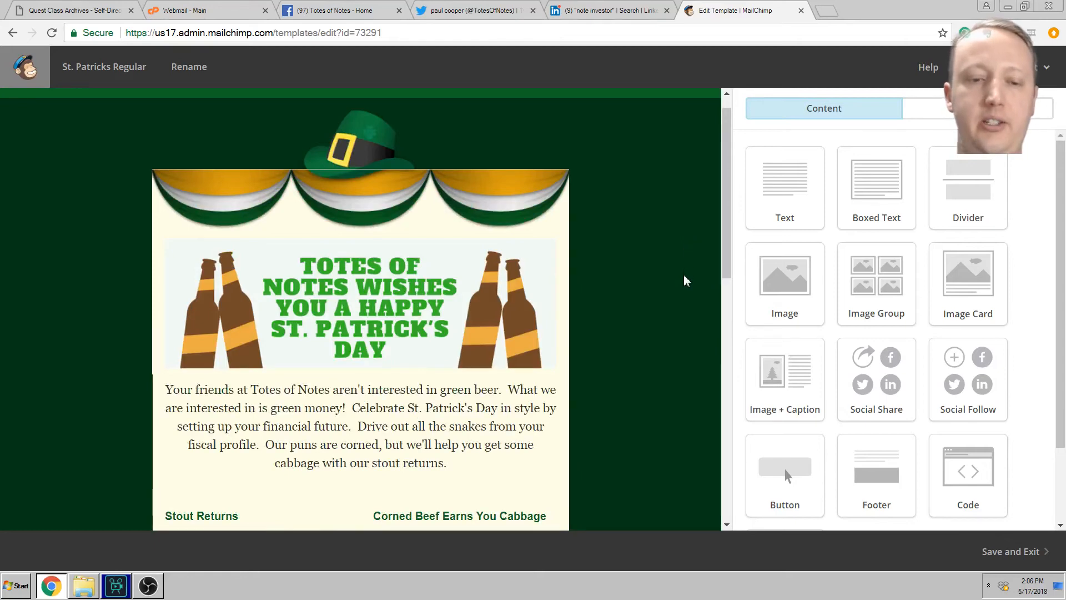
{"action": "scroll", "coordinate": [685, 278], "scroll_direction": "down", "scroll_amount": 4}
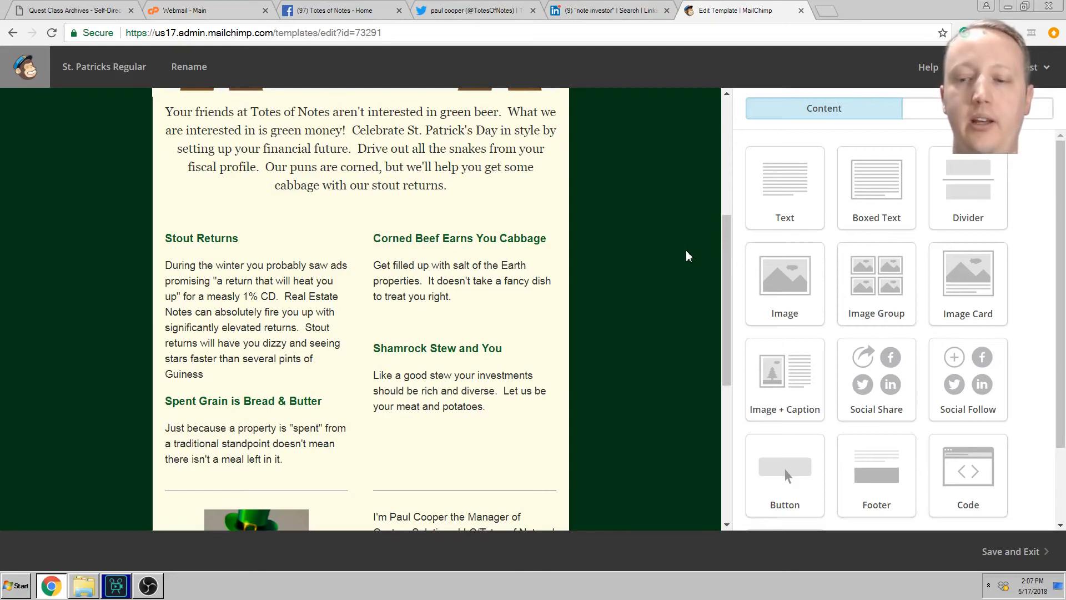
{"action": "left_click", "coordinate": [1000, 550]}
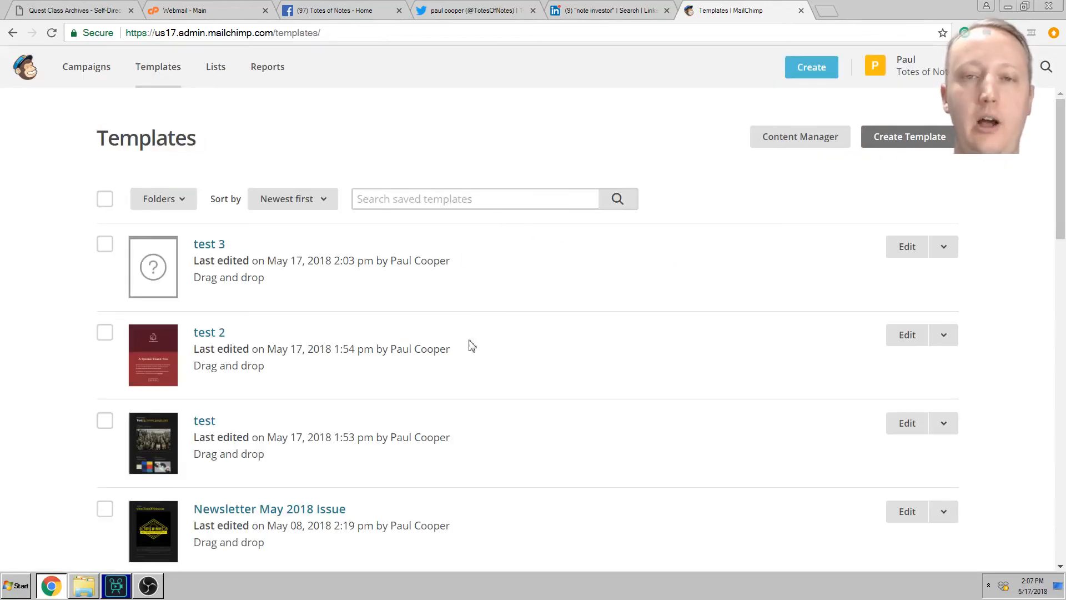
{"action": "scroll", "coordinate": [621, 414], "scroll_direction": "down", "scroll_amount": 3}
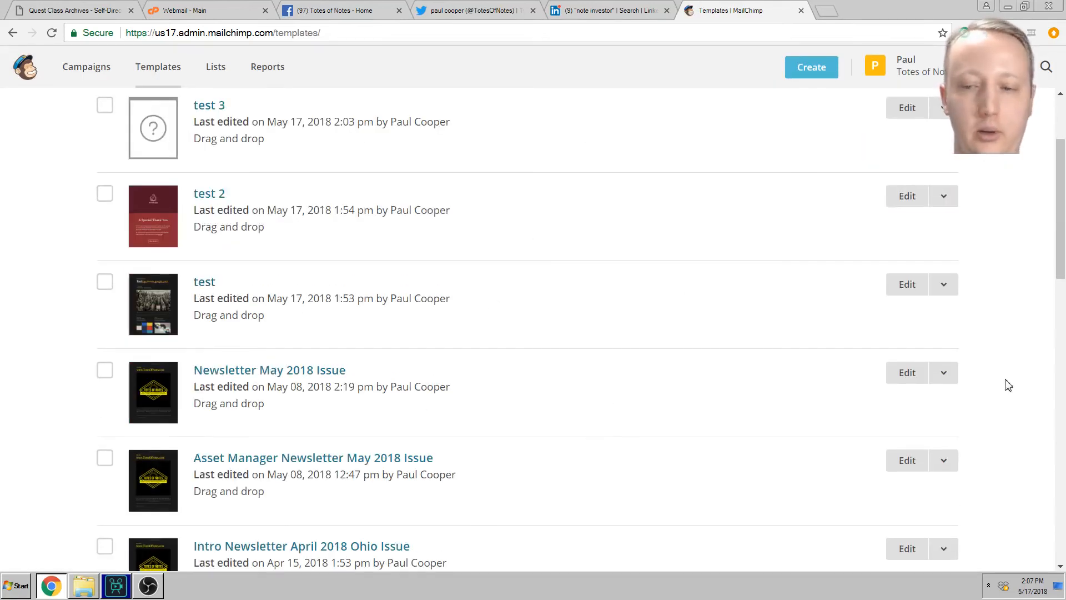
{"action": "left_click", "coordinate": [944, 374]}
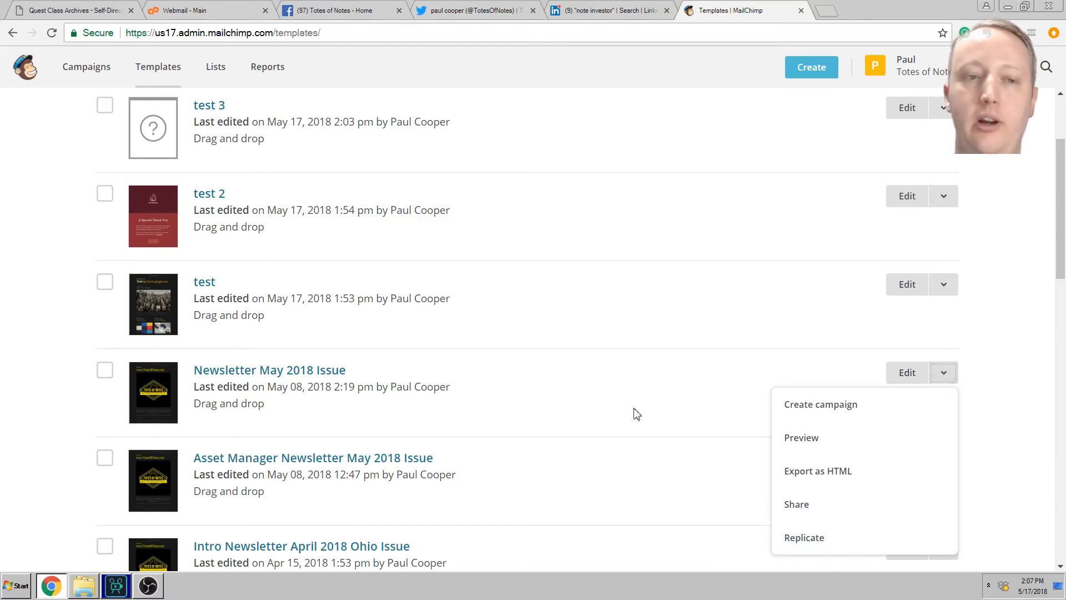
{"action": "left_click", "coordinate": [2, 274]}
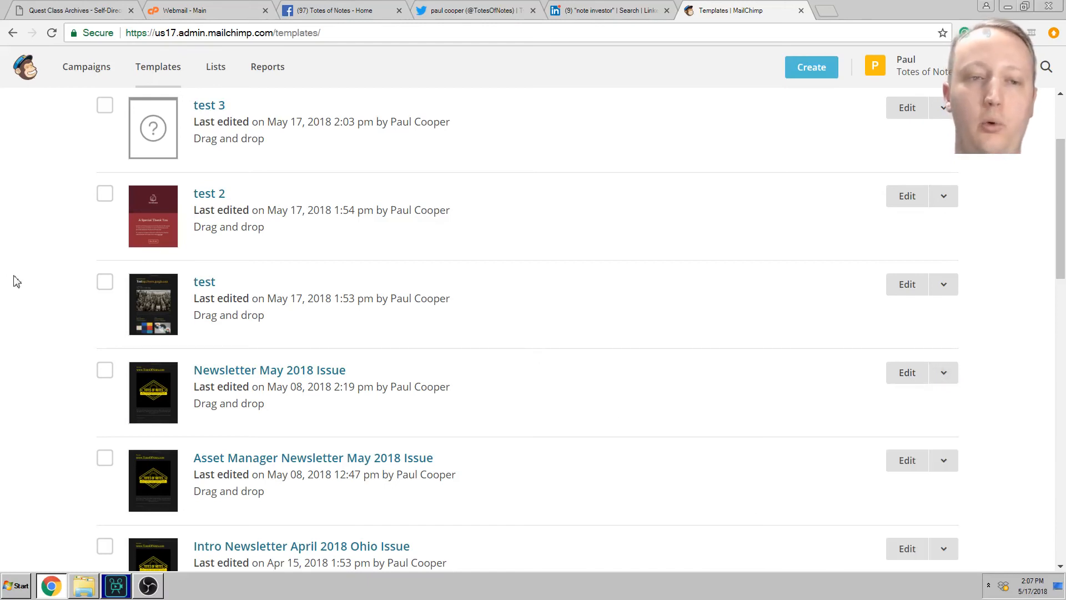
{"action": "scroll", "coordinate": [108, 340], "scroll_direction": "up", "scroll_amount": 2}
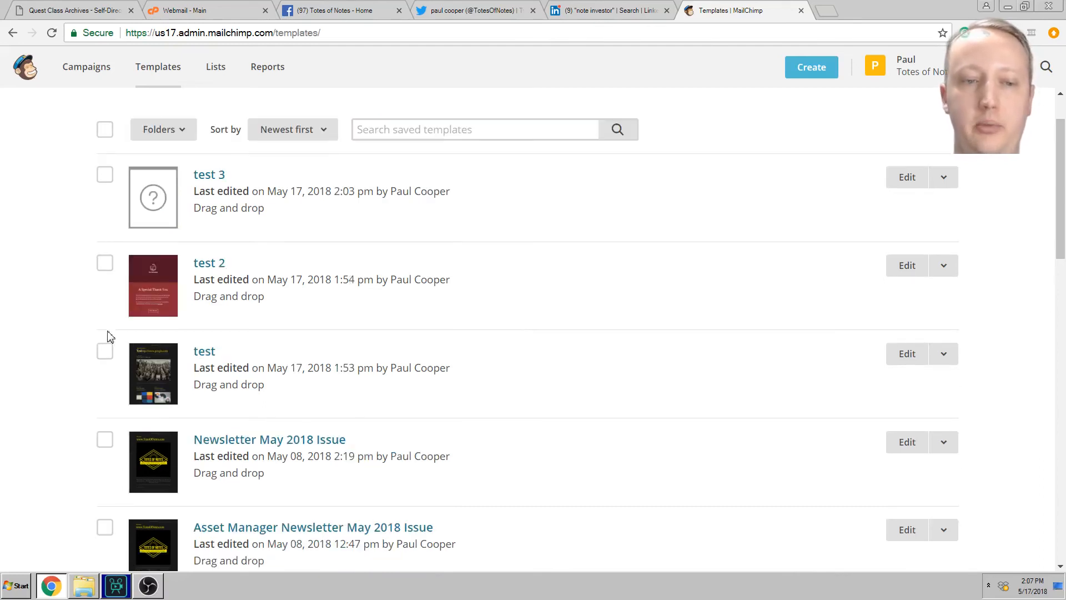
Step: Delete the test, test 2 and test 3 templates, confirming with DELETE
{"action": "left_click", "coordinate": [105, 175]}
{"action": "left_click", "coordinate": [104, 263]}
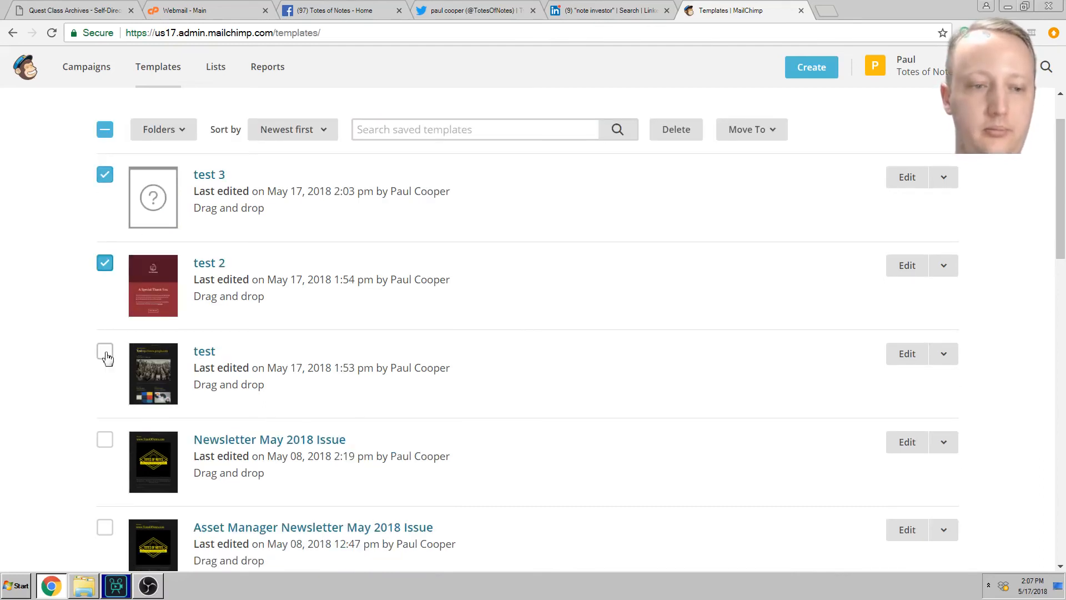
{"action": "left_click", "coordinate": [105, 353]}
{"action": "left_click", "coordinate": [945, 356]}
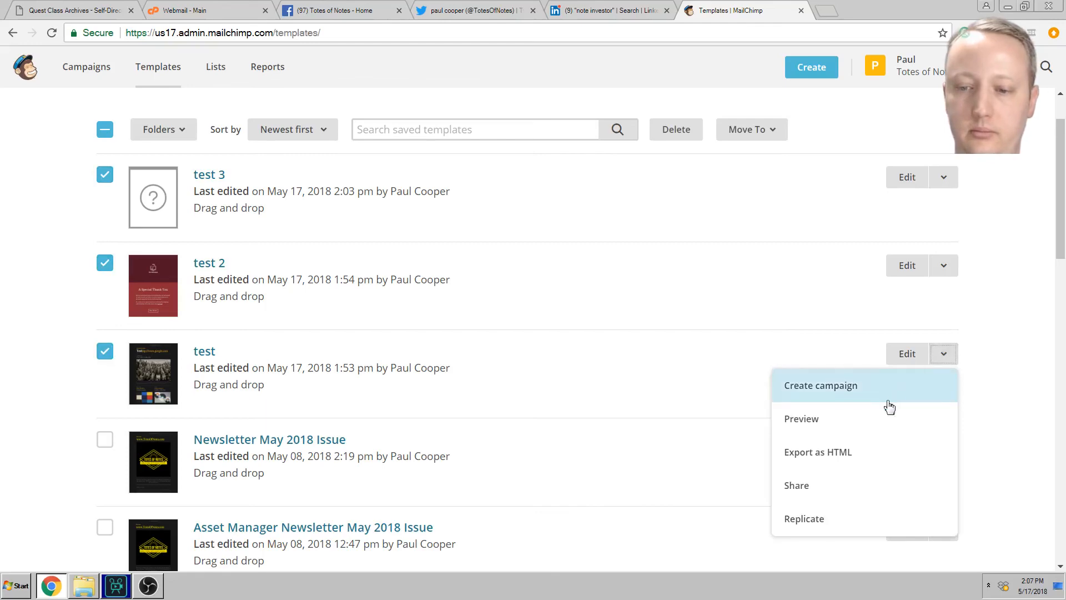
{"action": "left_click", "coordinate": [695, 138]}
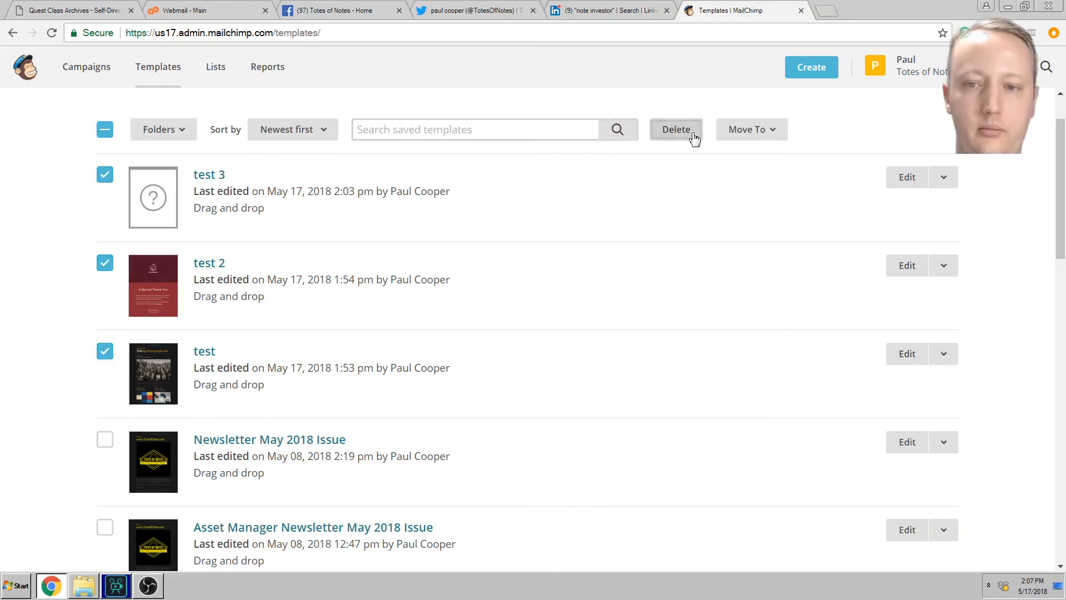
{"action": "type", "text": "D"}
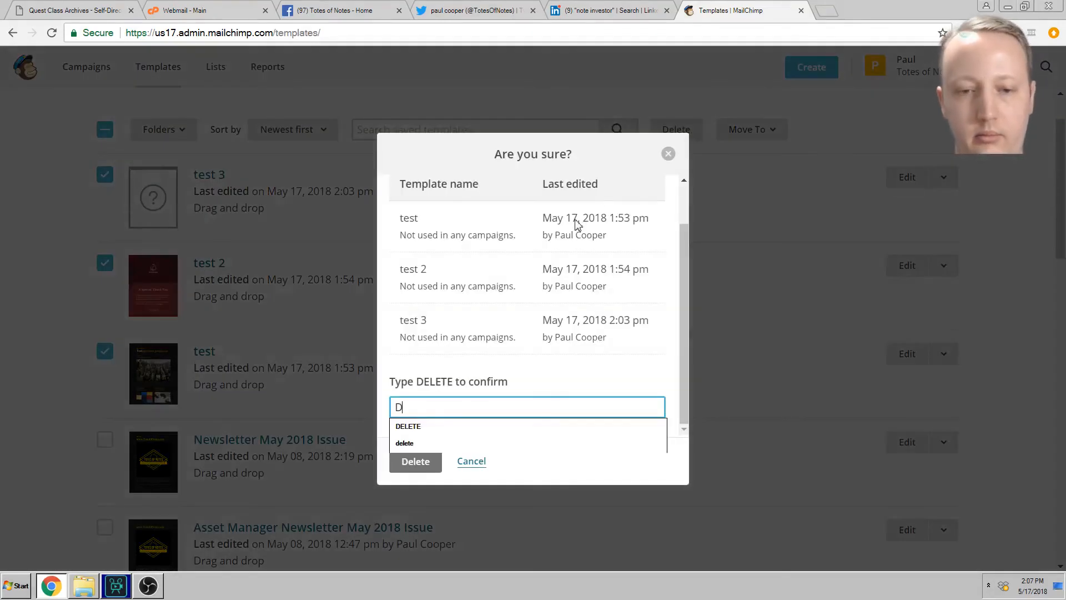
{"action": "type", "text": "ELETE"}
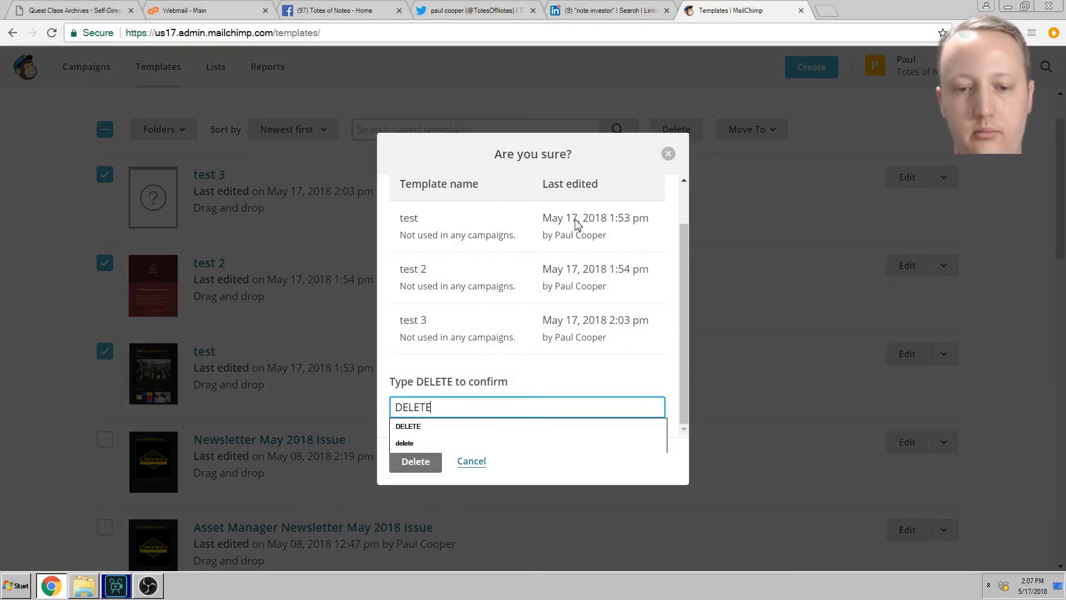
{"action": "key", "text": "Return"}
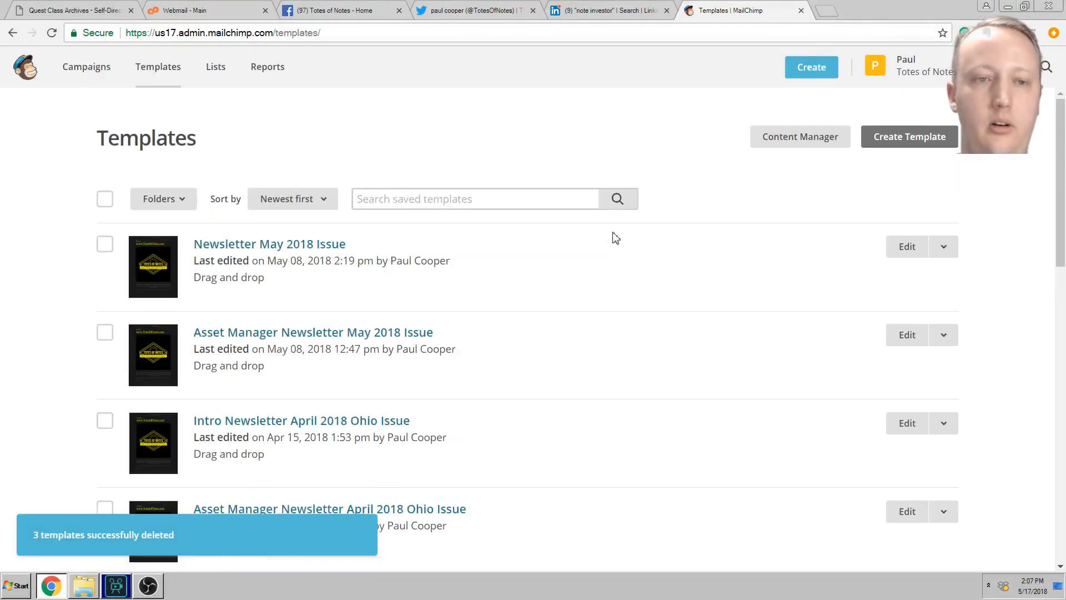